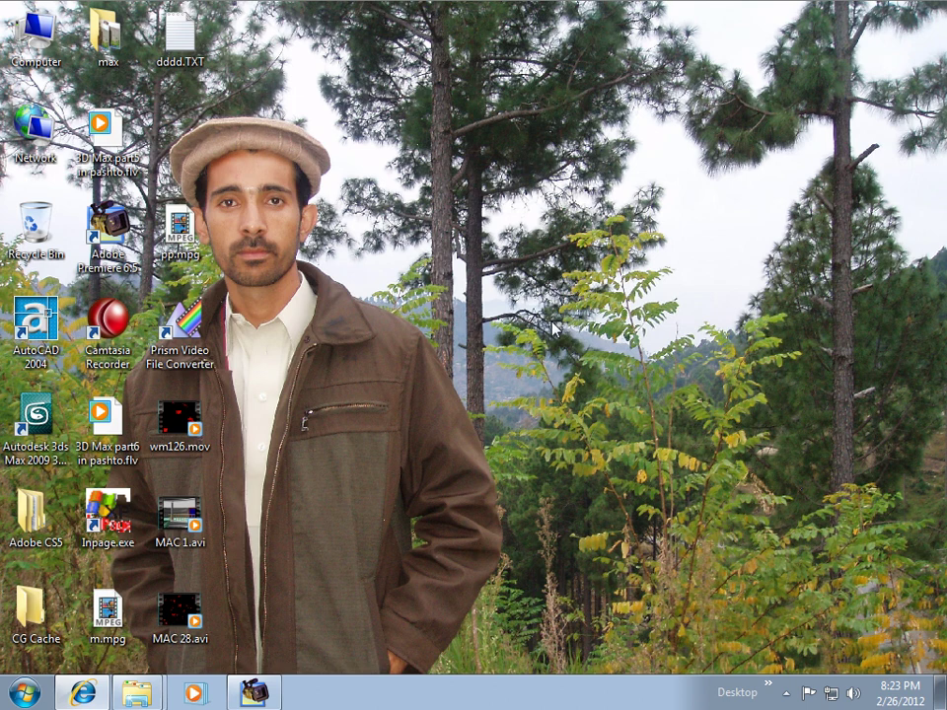
Step: Launch InPage and dismiss its four startup driver, font and registry warnings
double_click(107, 515)
click(630, 408)
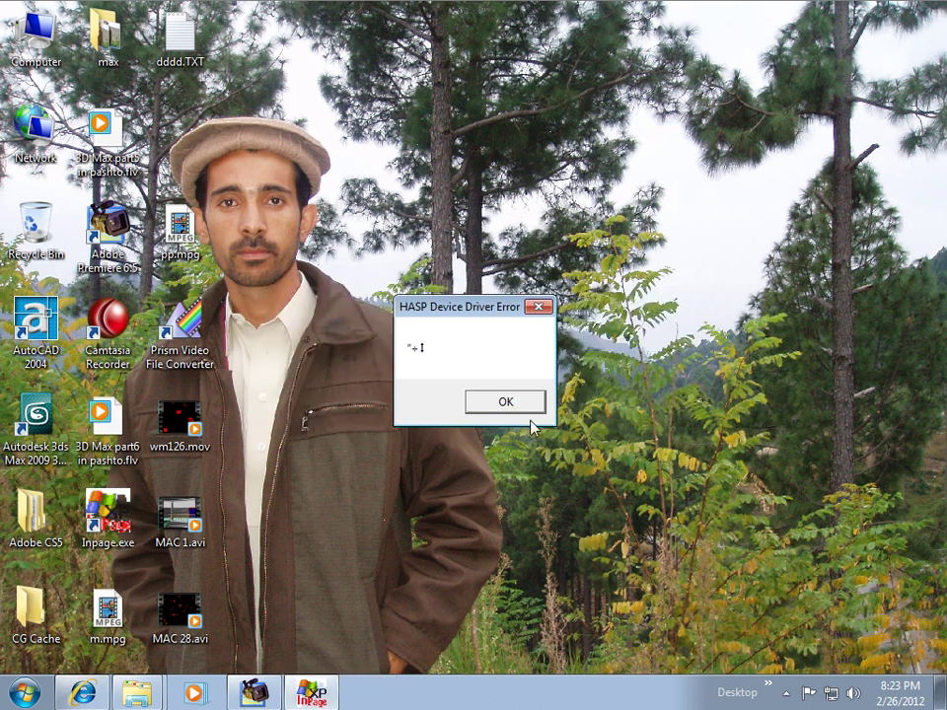
click(542, 408)
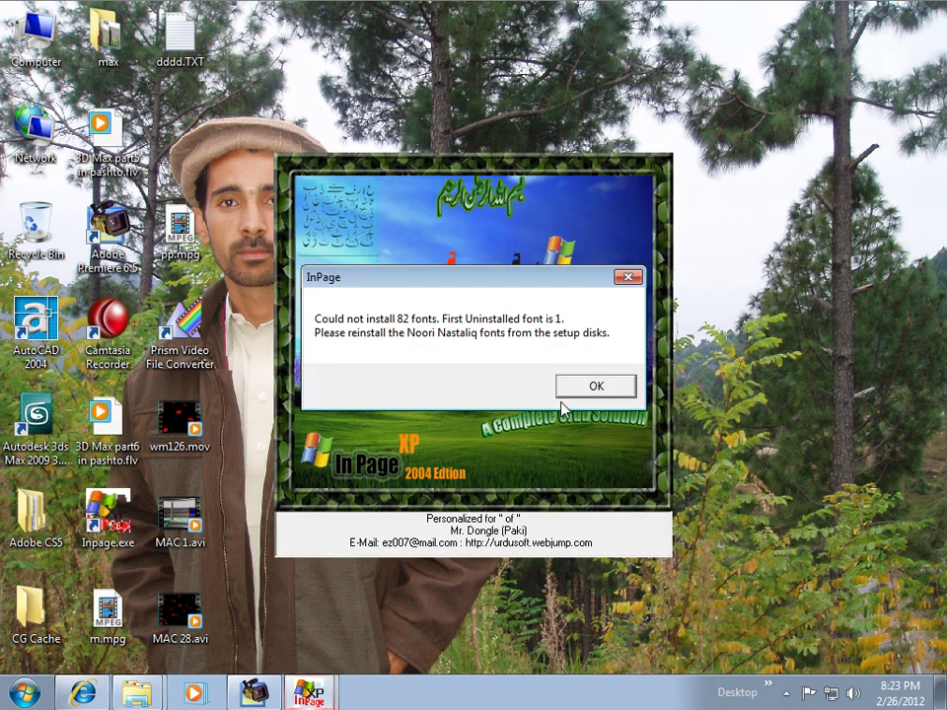
click(594, 386)
click(590, 390)
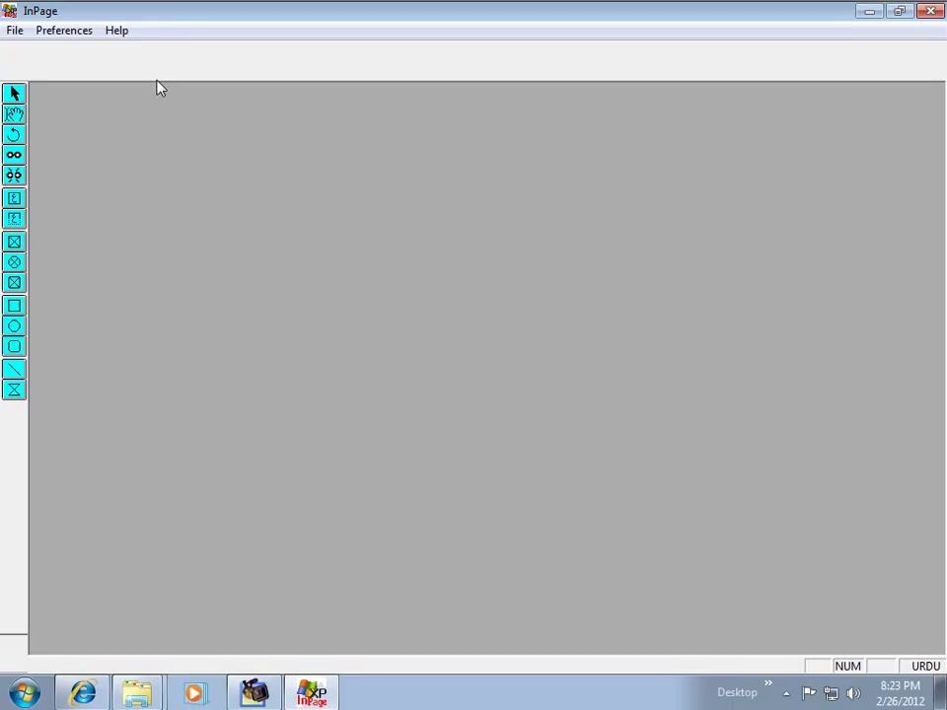
Step: Create a new blank A4 document with the default page settings
click(14, 31)
click(22, 51)
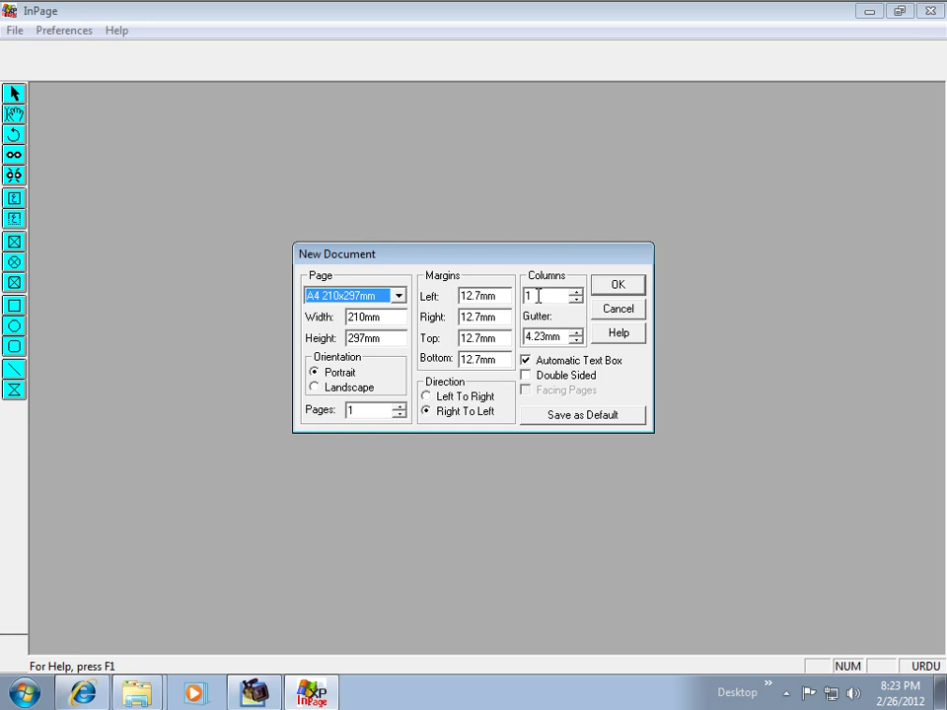
click(614, 287)
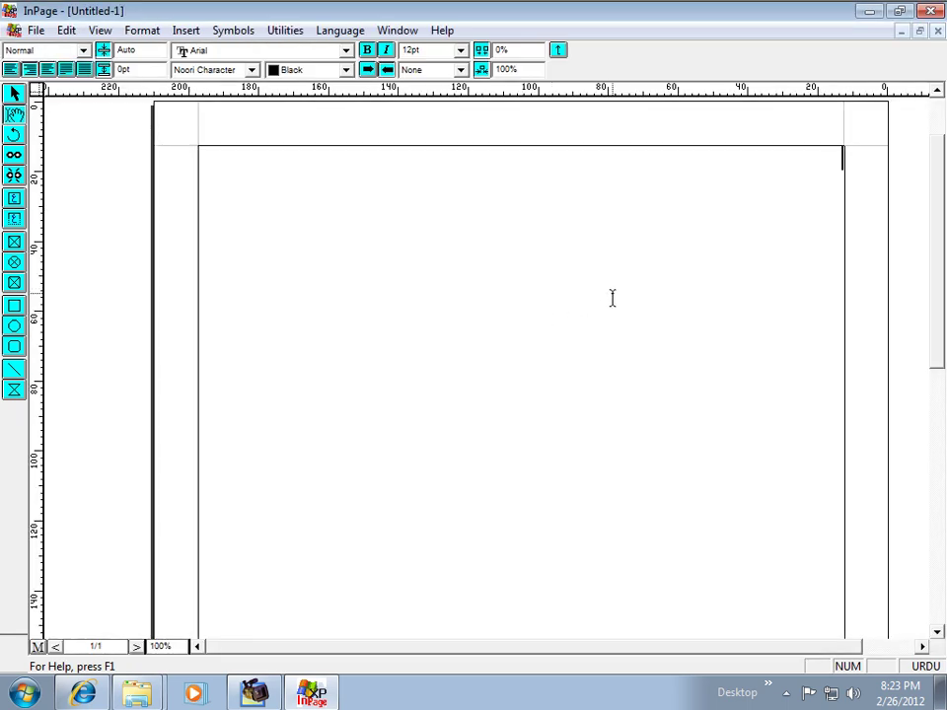
Step: Type the Urdu name and enlarge it to 36pt
text(خ)
text(رفان)
drag(798, 161, 844, 161)
click(460, 49)
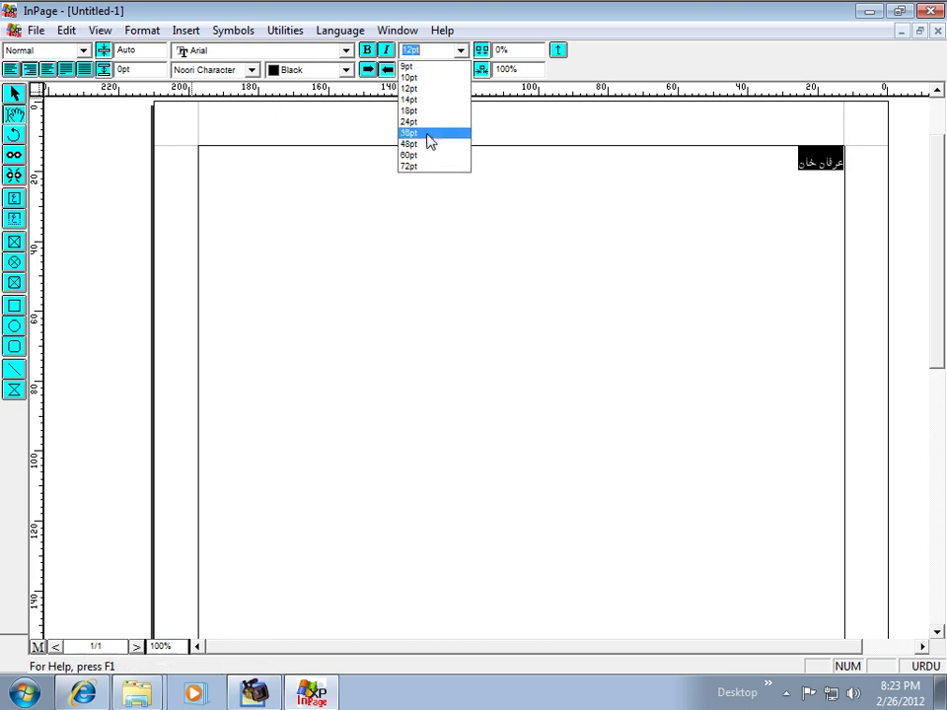
click(428, 144)
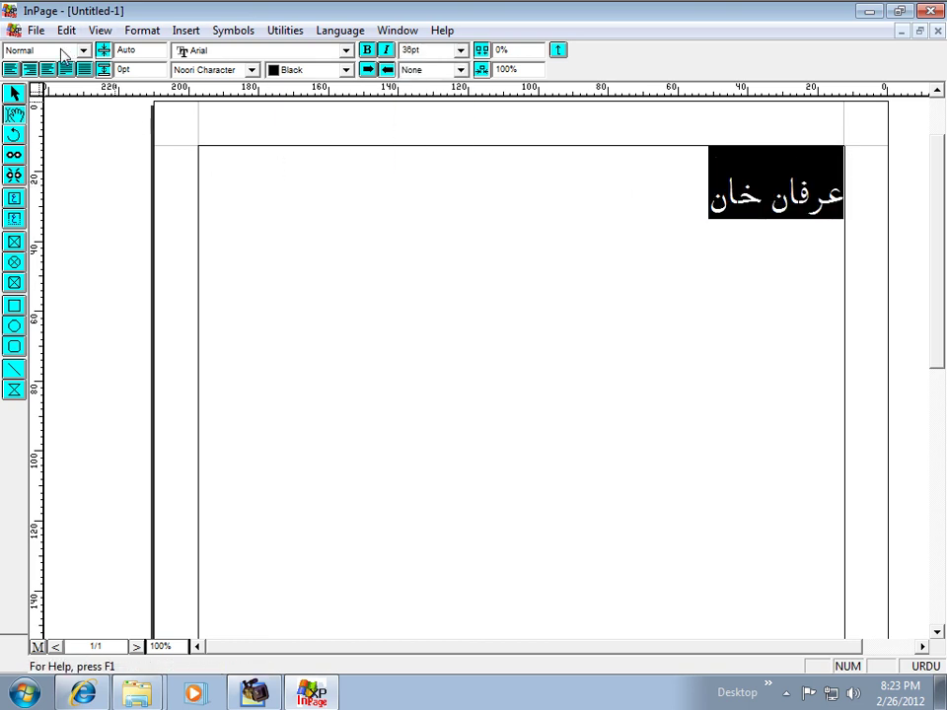
Step: Clear the selection and reselect the whole Urdu name line
click(35, 31)
click(615, 198)
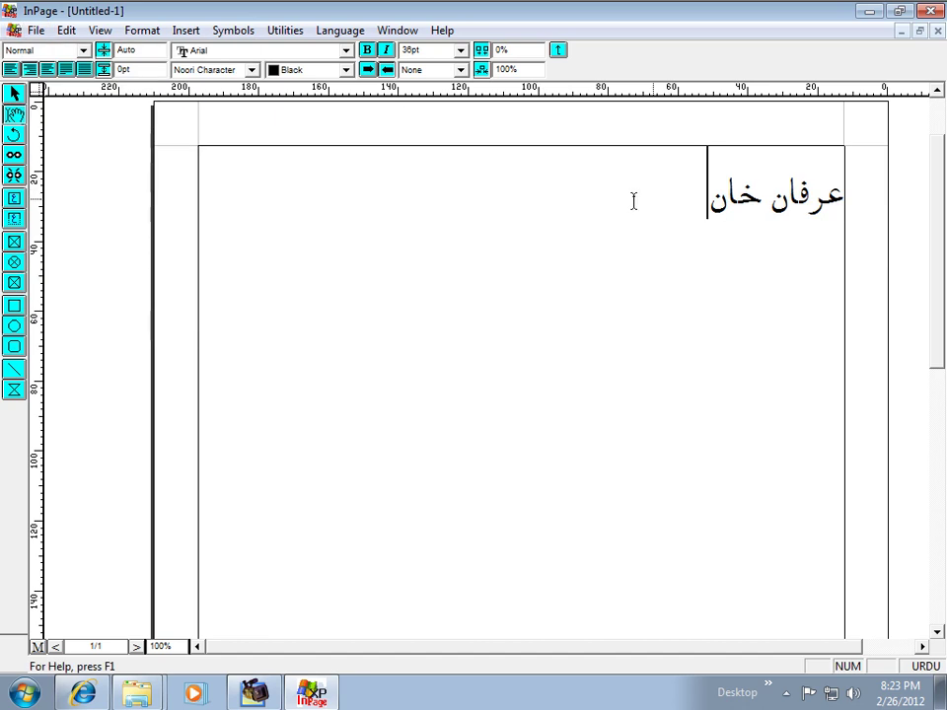
drag(680, 204, 835, 213)
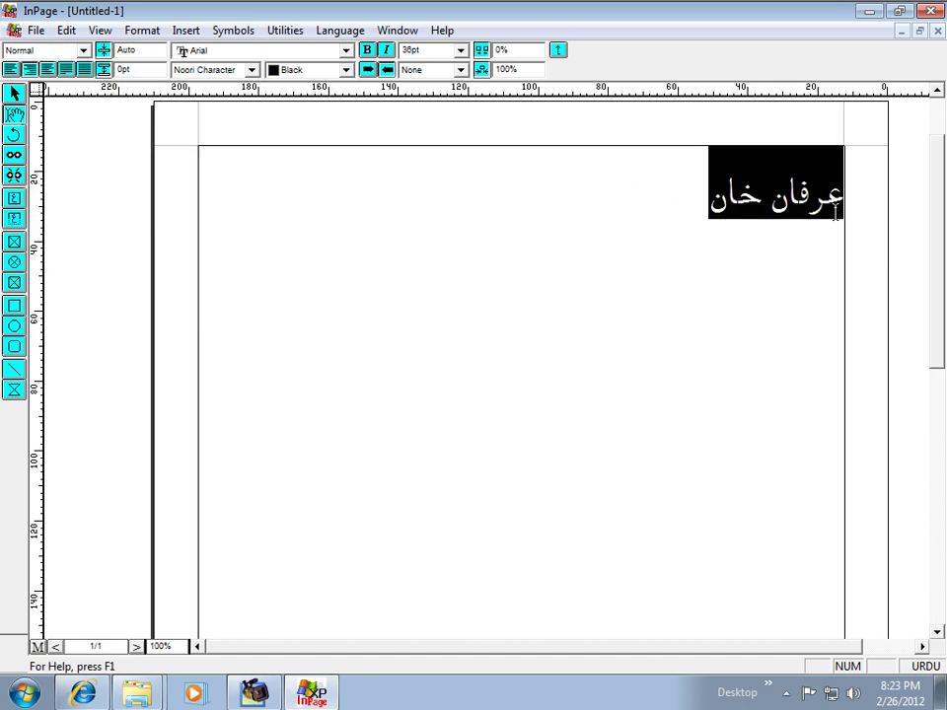
click(35, 31)
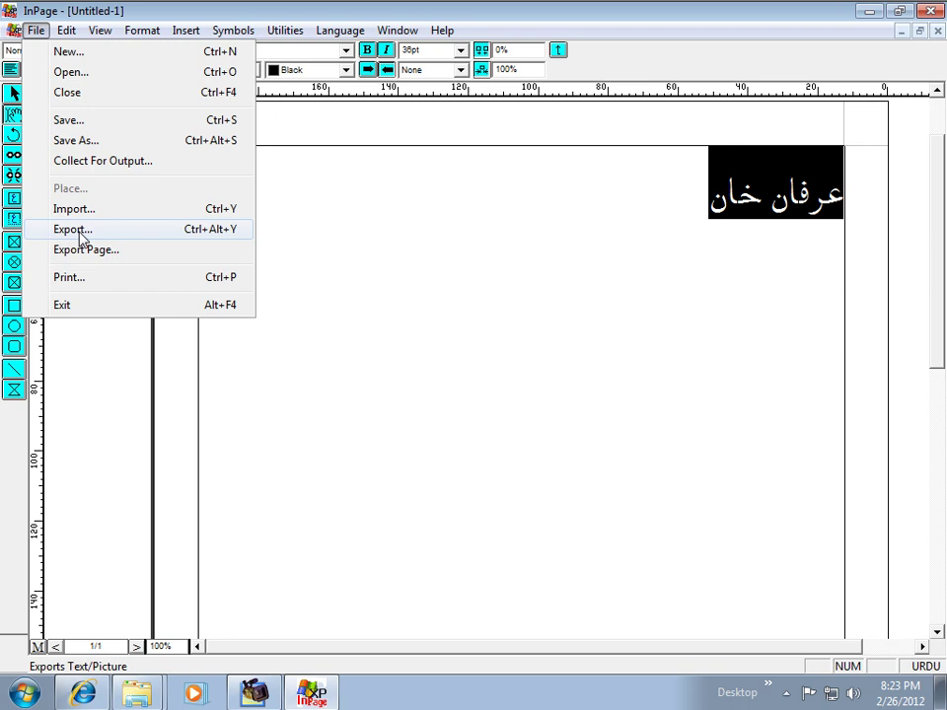
Step: Export the page as the picture dfd.gif on the Desktop, then delete the Urdu name
click(85, 250)
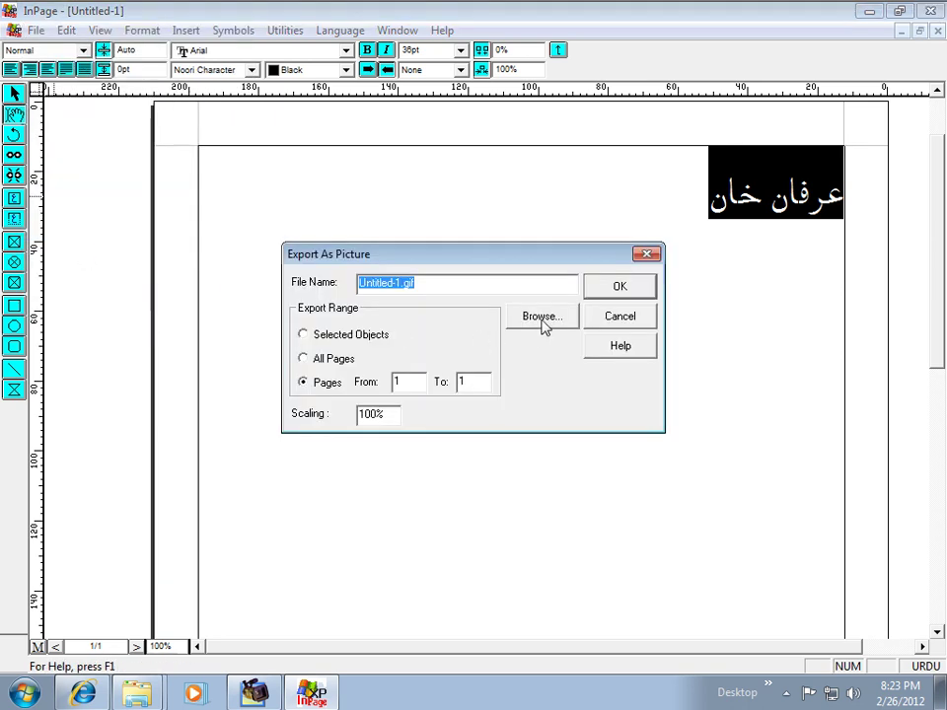
text(gggg)
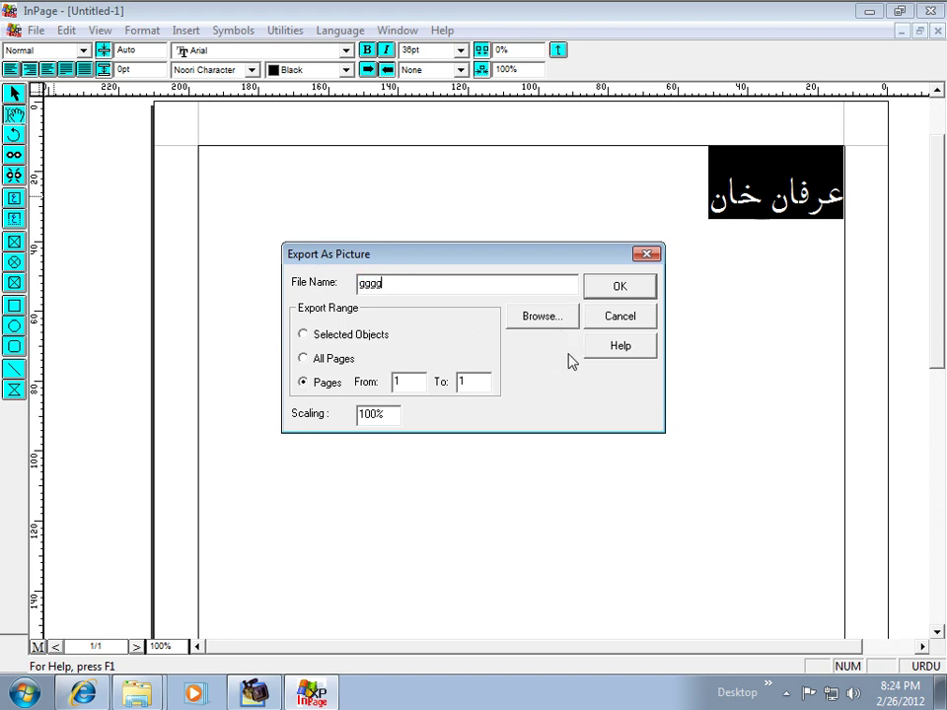
click(541, 315)
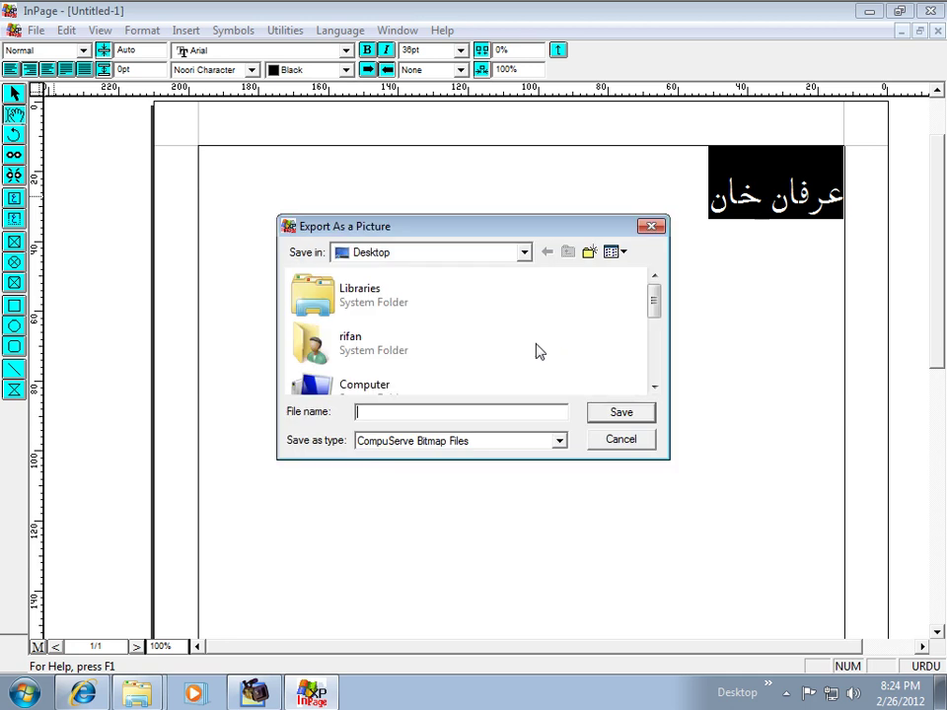
text(dfd)
click(589, 414)
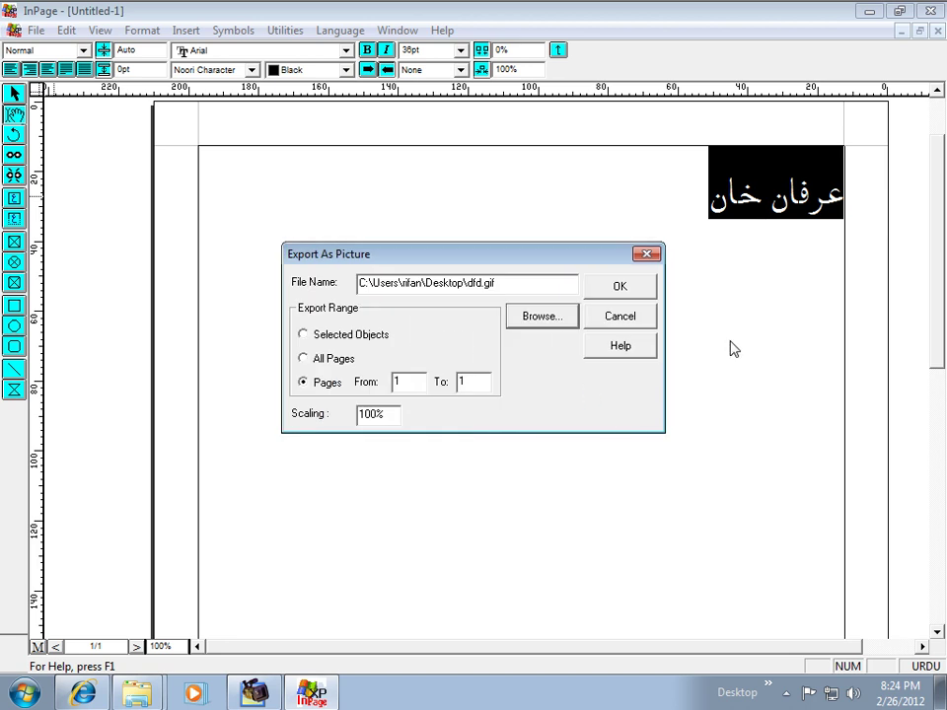
click(624, 290)
drag(702, 204, 889, 194)
key(Delete)
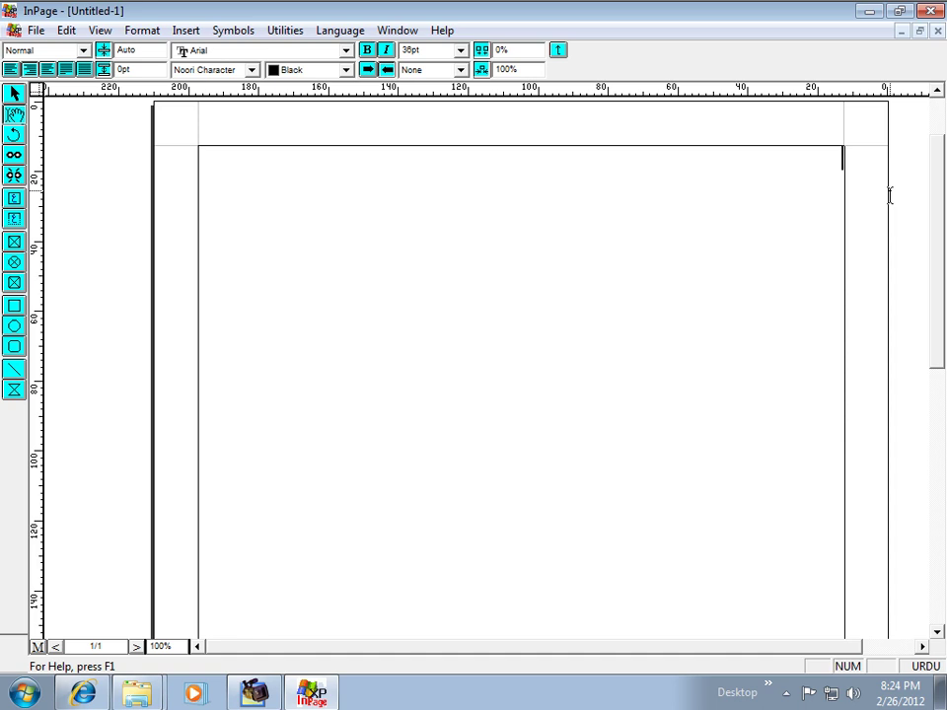
Step: Type اکوڑہ, export the page as sdfasdfasdfas.gif on the Desktop, then delete the word
text(اکو)
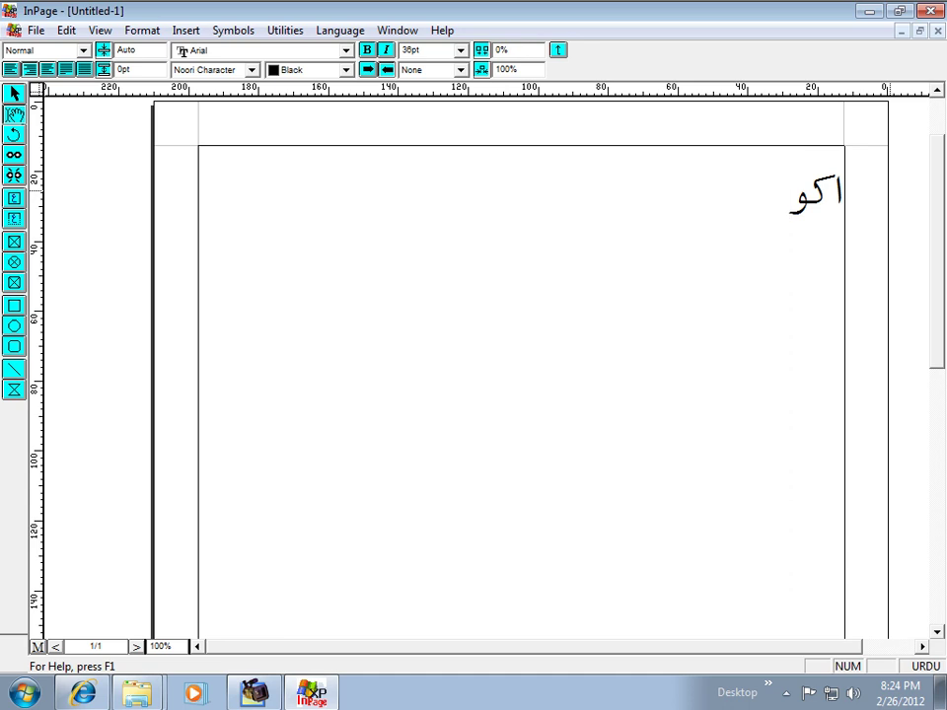
text(ڑہ)
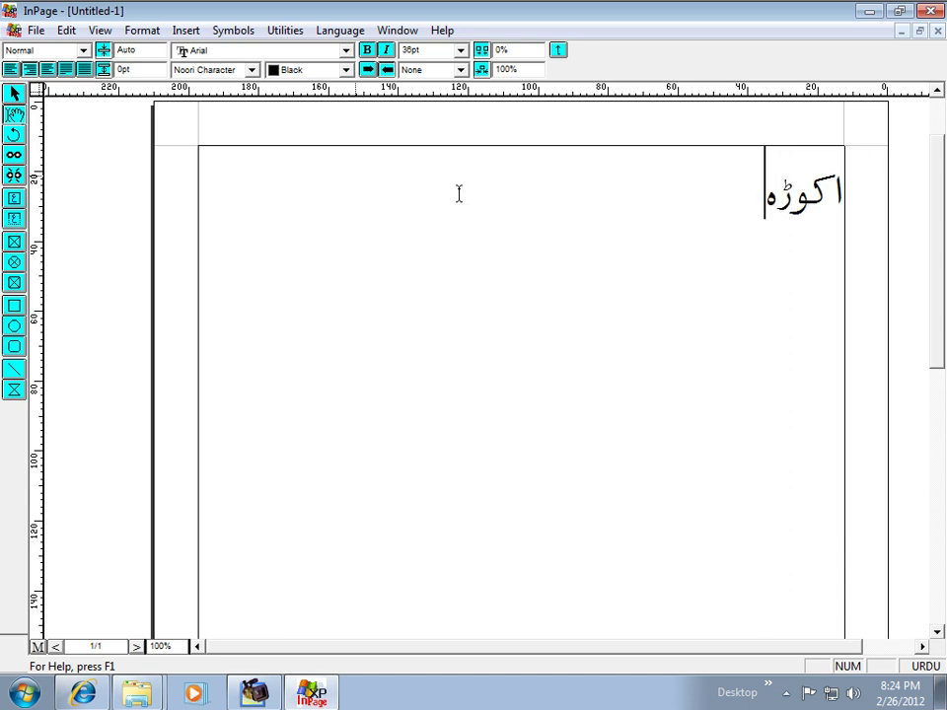
click(35, 29)
click(59, 254)
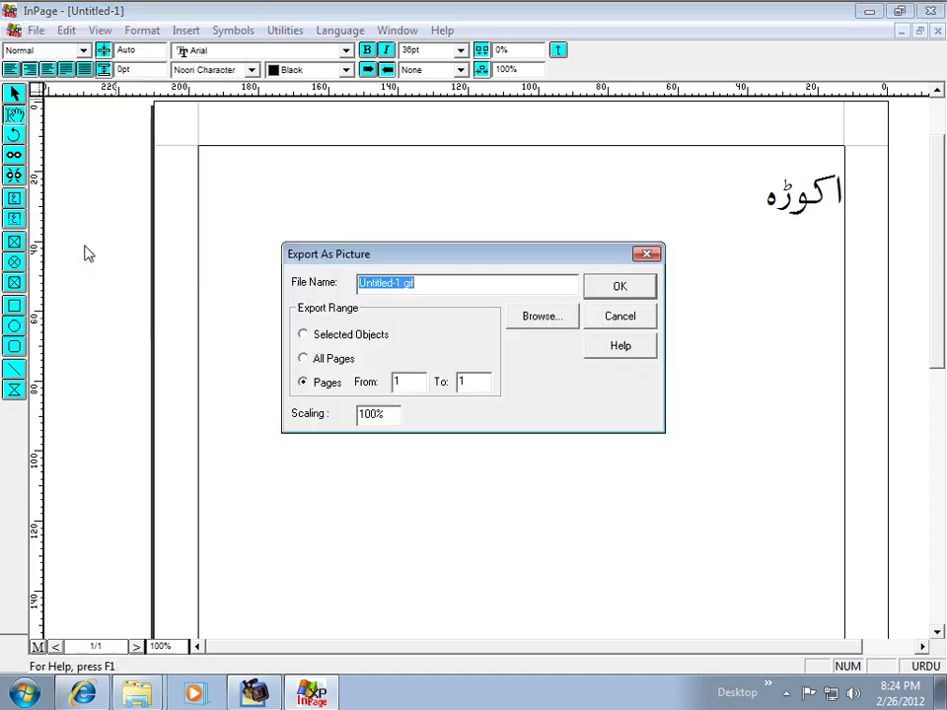
click(563, 325)
text(sdfasdfasdfas)
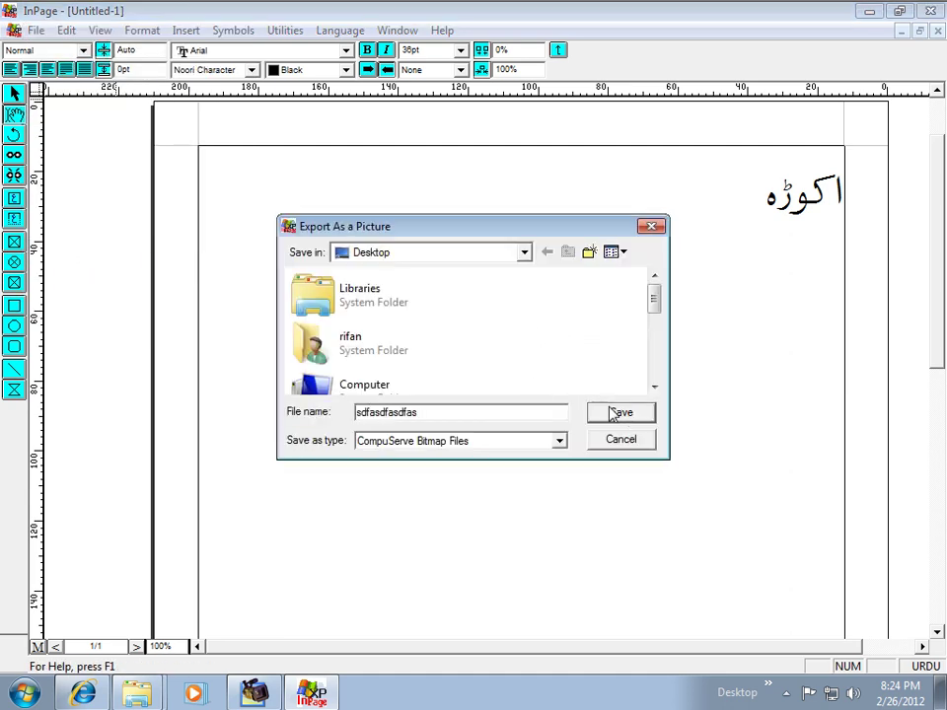
click(620, 413)
click(621, 293)
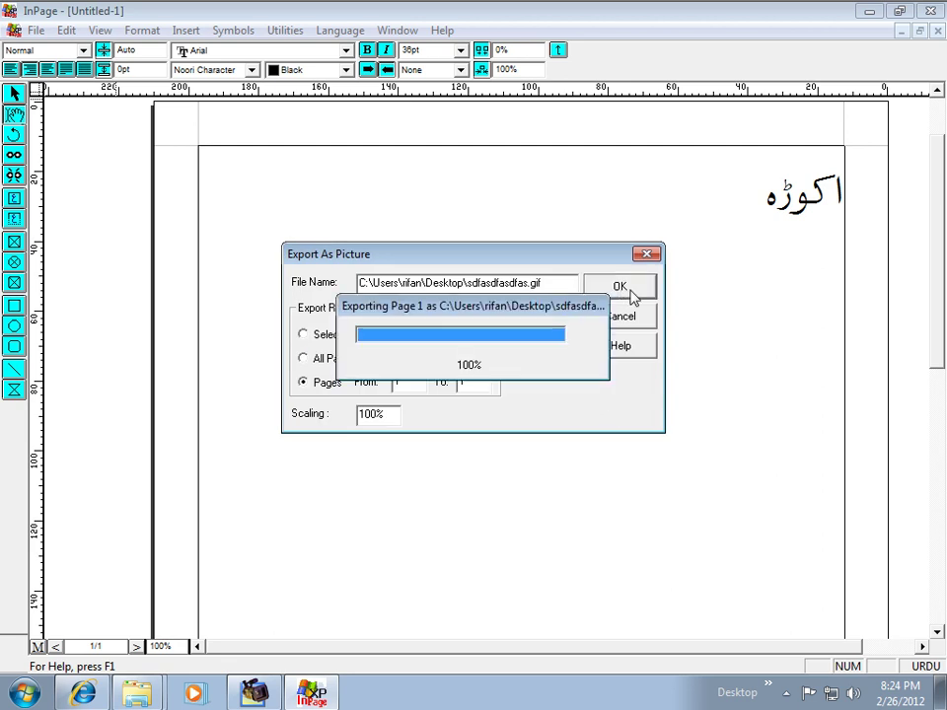
drag(750, 196, 840, 196)
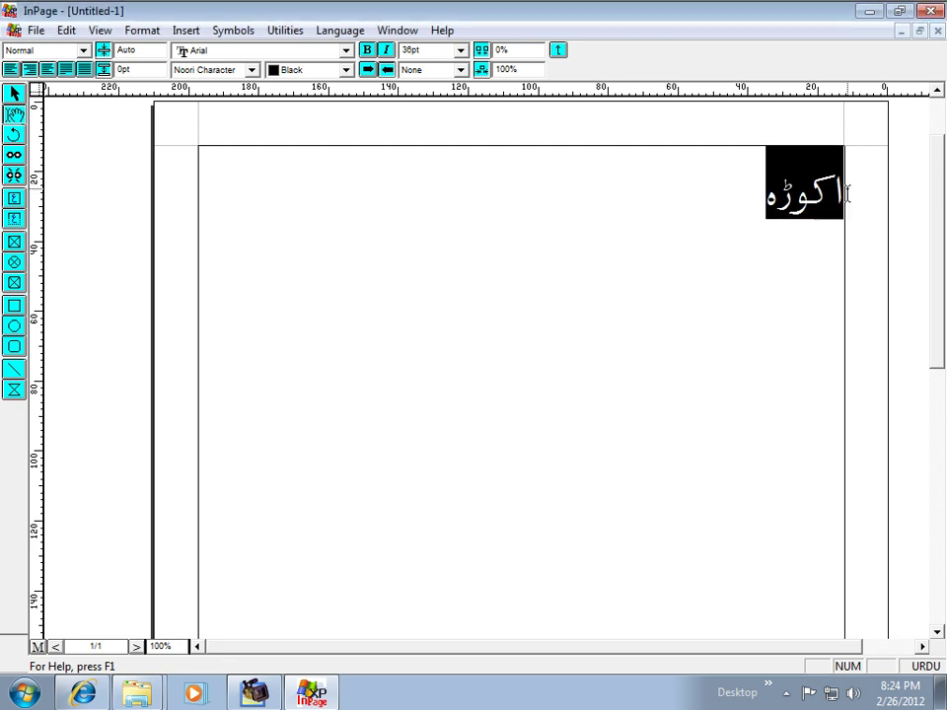
key(Delete)
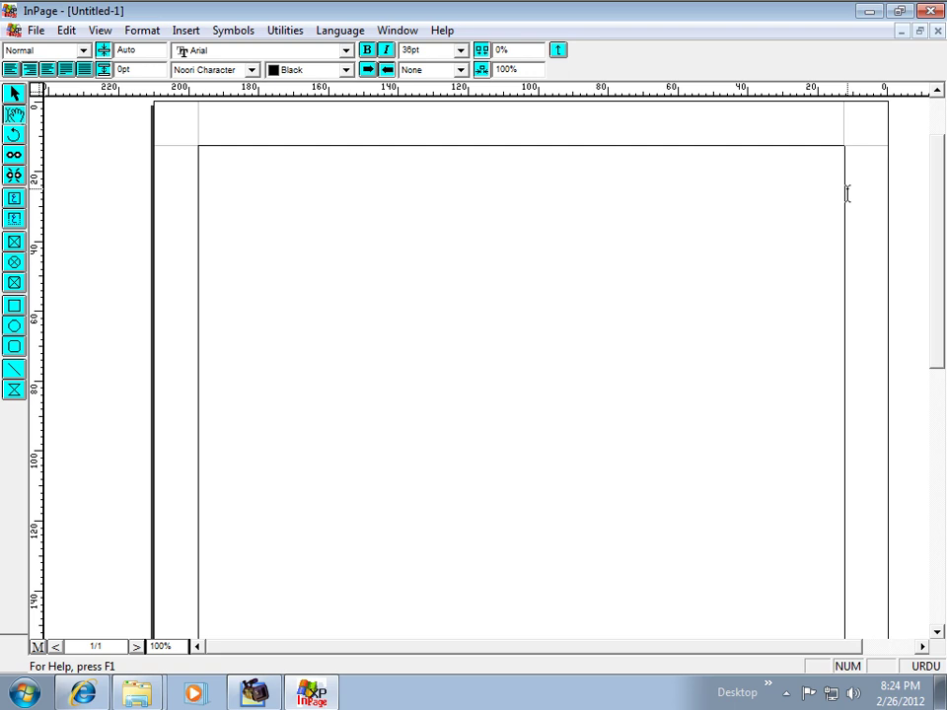
Step: Type فون, switch to English and add a phone number in English digits, then select it
text(فون)
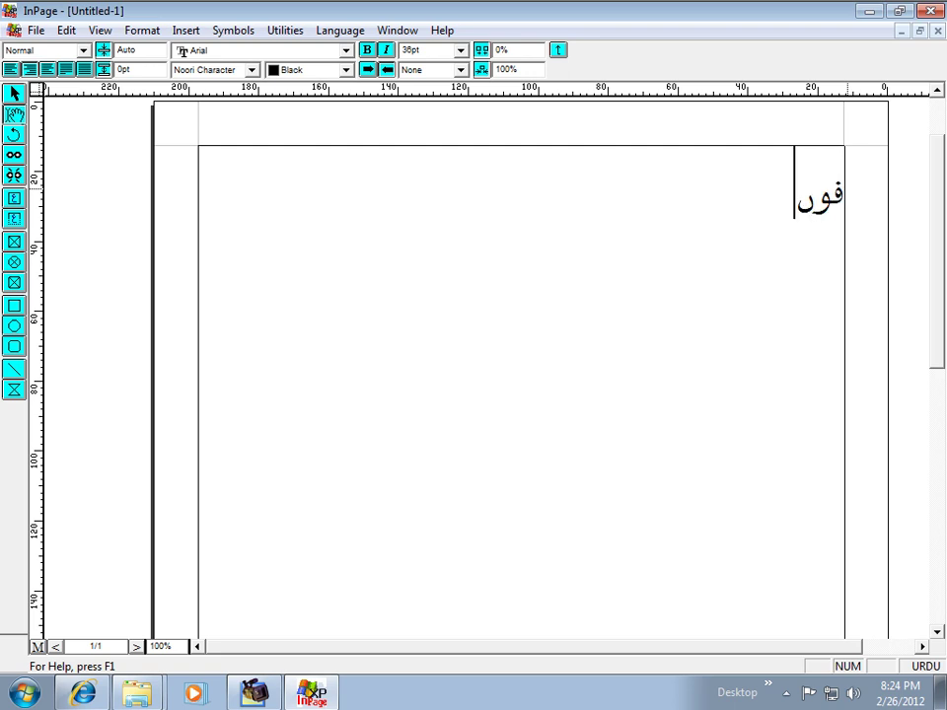
key(BackSpace)
text(ن)
key(ctrl+space)
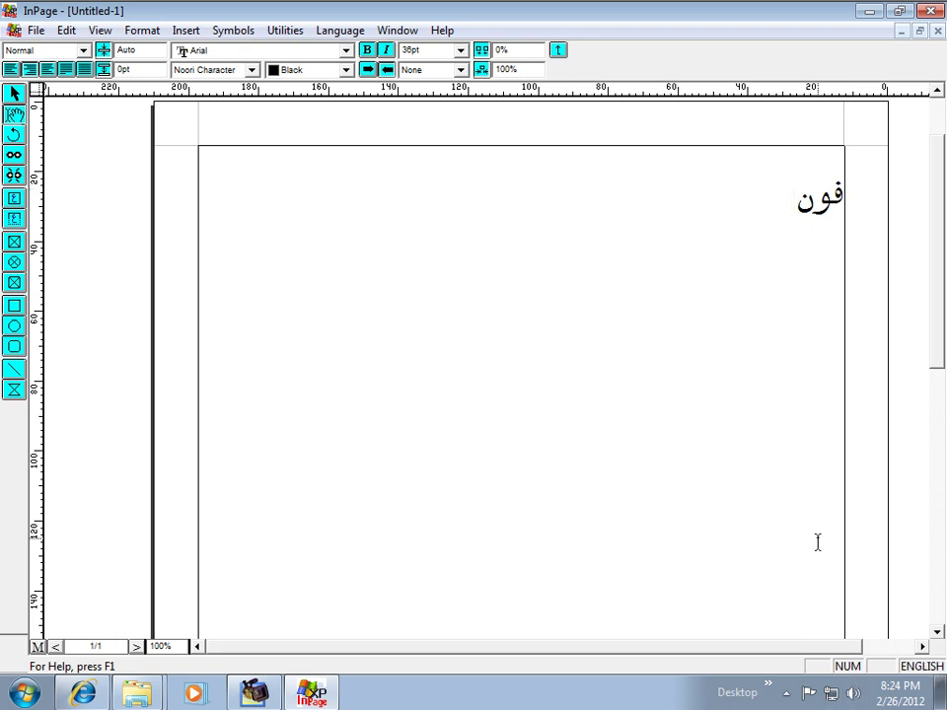
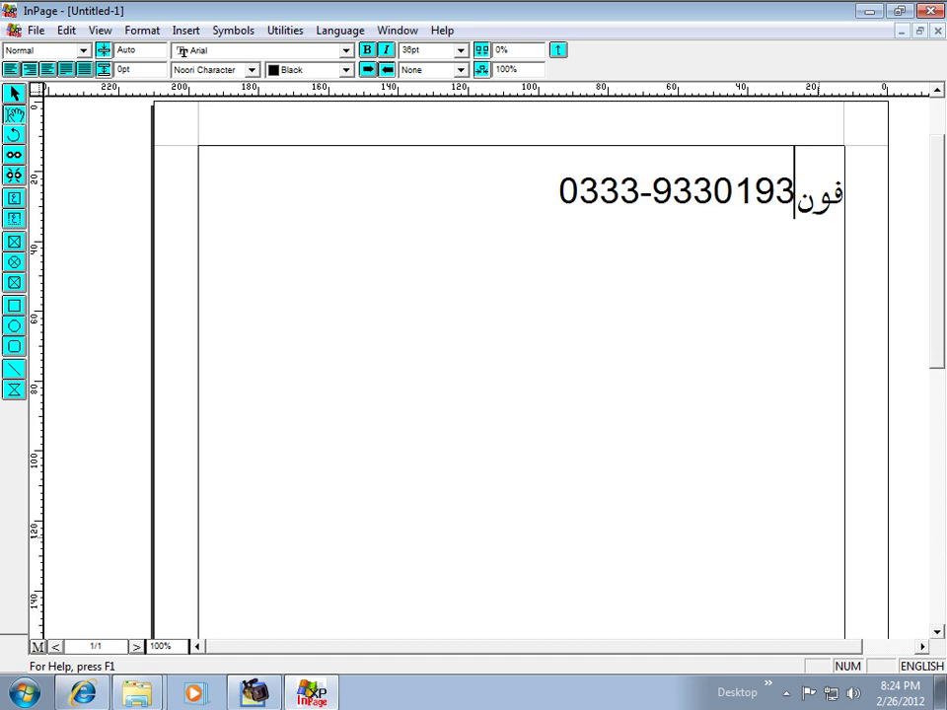
drag(536, 182, 820, 180)
drag(557, 188, 844, 194)
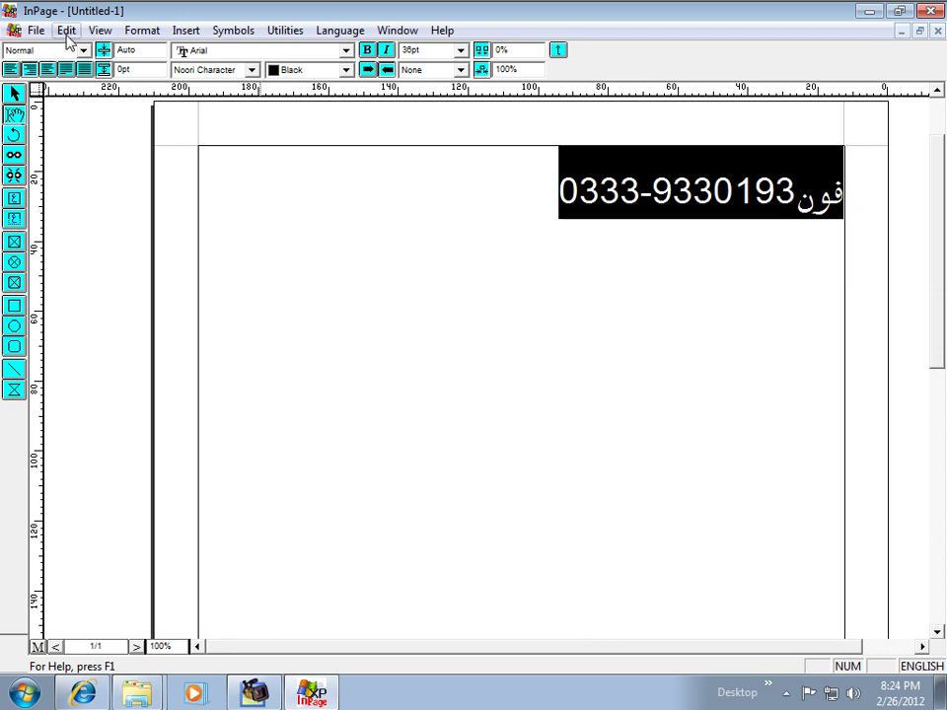
Step: Export the page as 3ddd.gif on the Desktop, then close InPage without saving the document
click(37, 31)
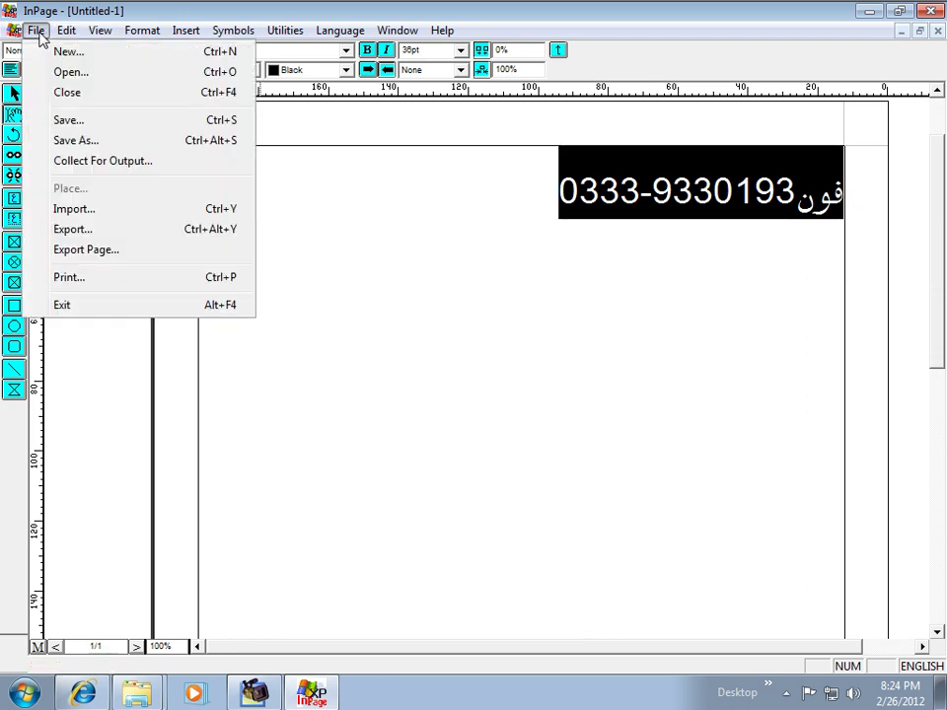
click(83, 248)
click(538, 318)
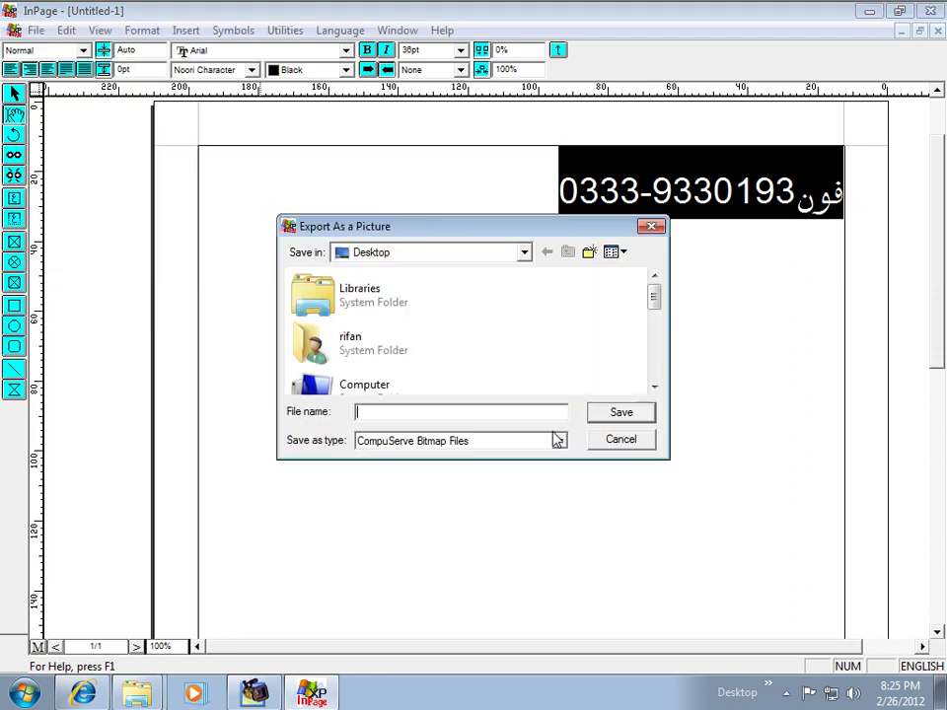
text(3)
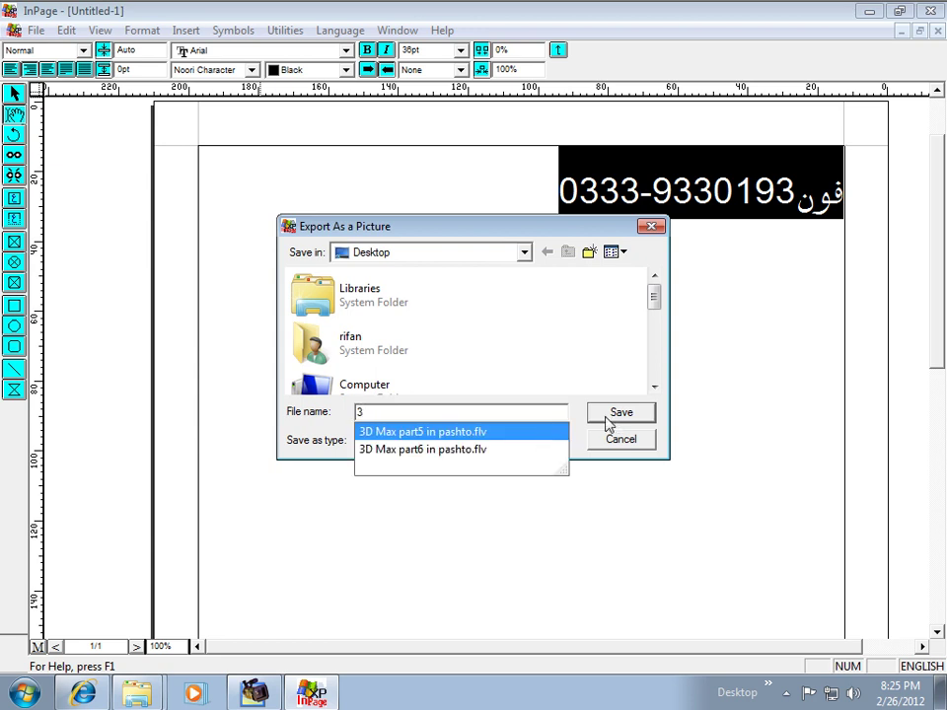
text(ddd)
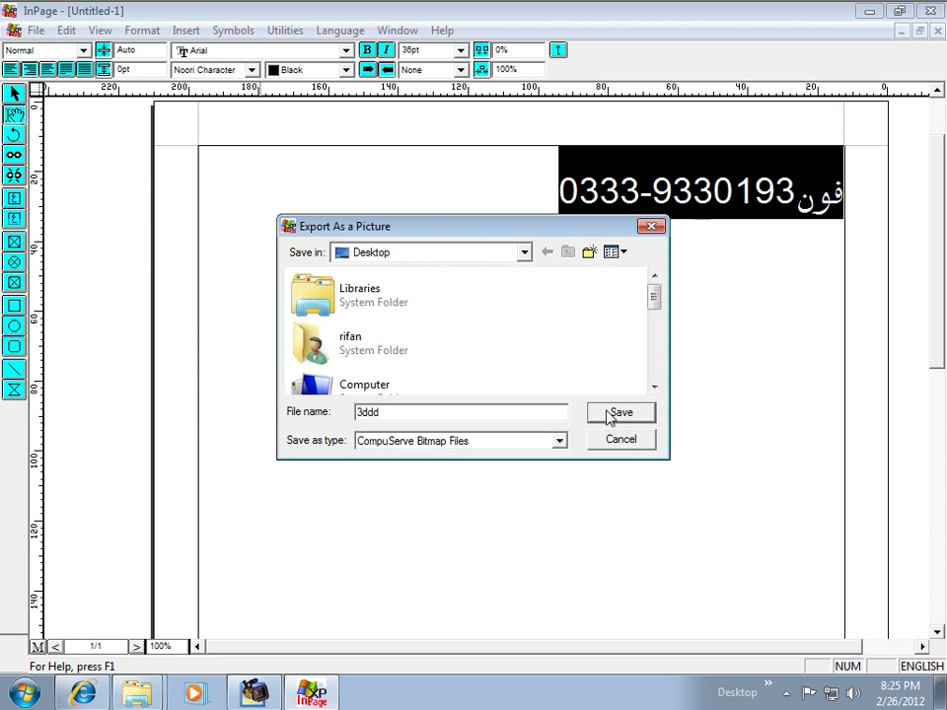
click(608, 417)
click(618, 285)
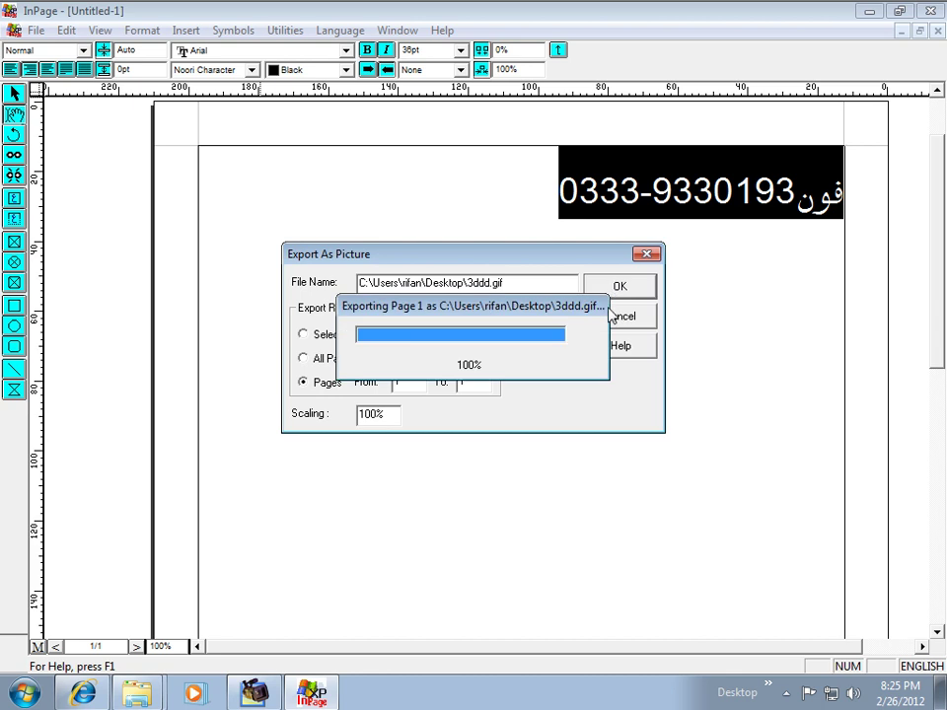
click(930, 11)
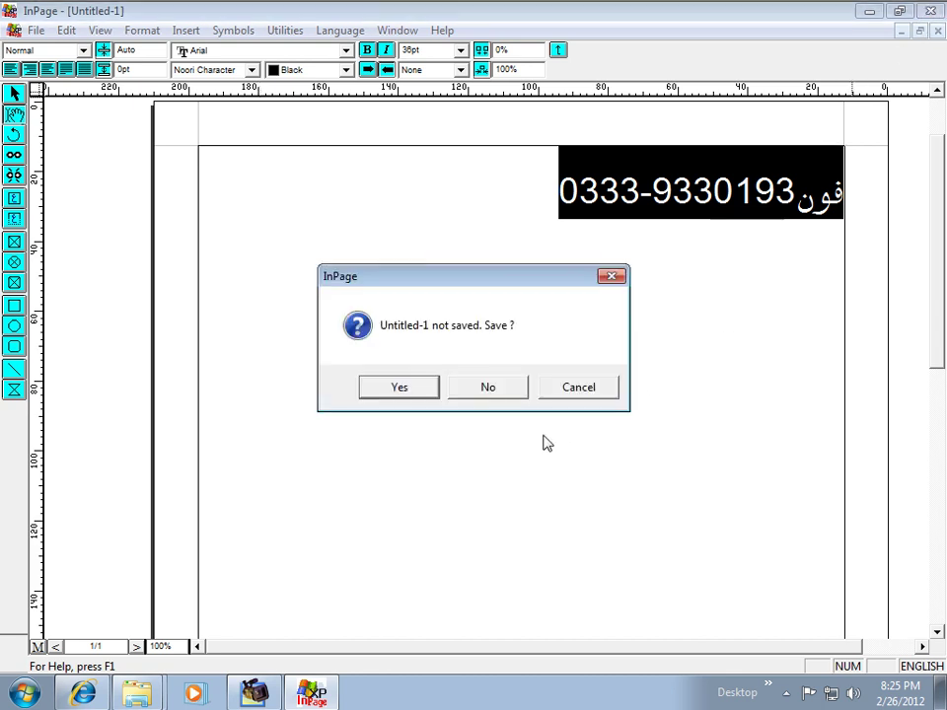
click(487, 388)
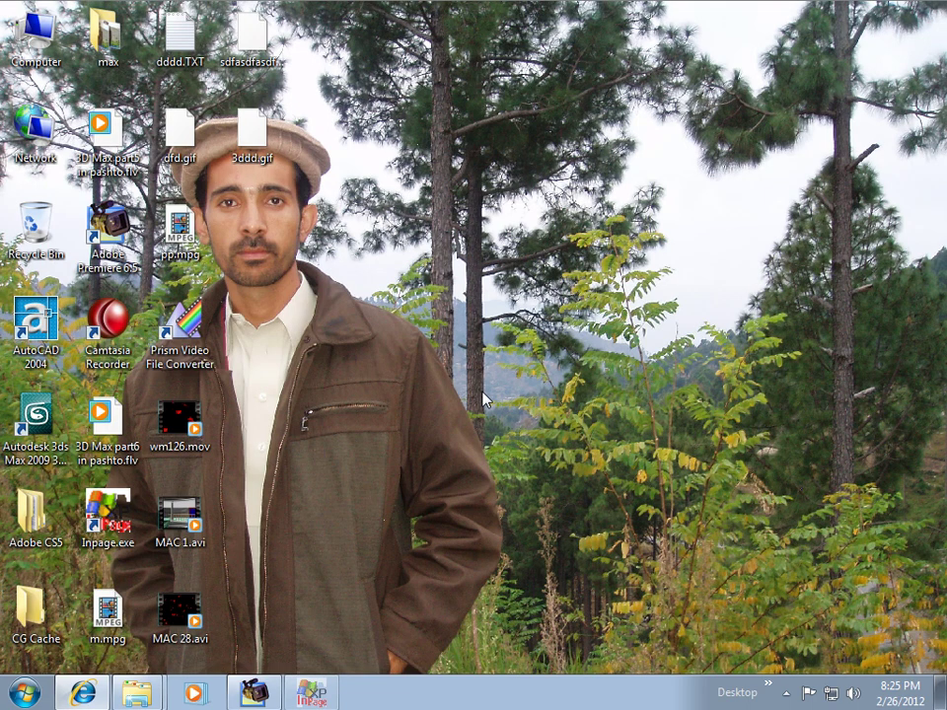
Step: Bring up the Start menu's program list, then dismiss it
click(22, 694)
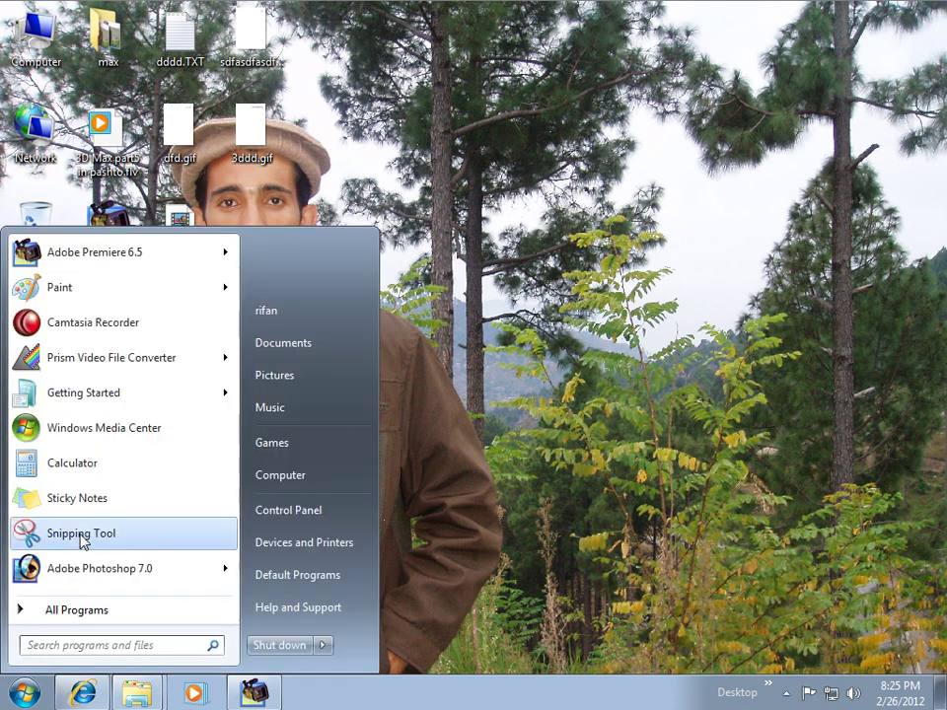
key(Escape)
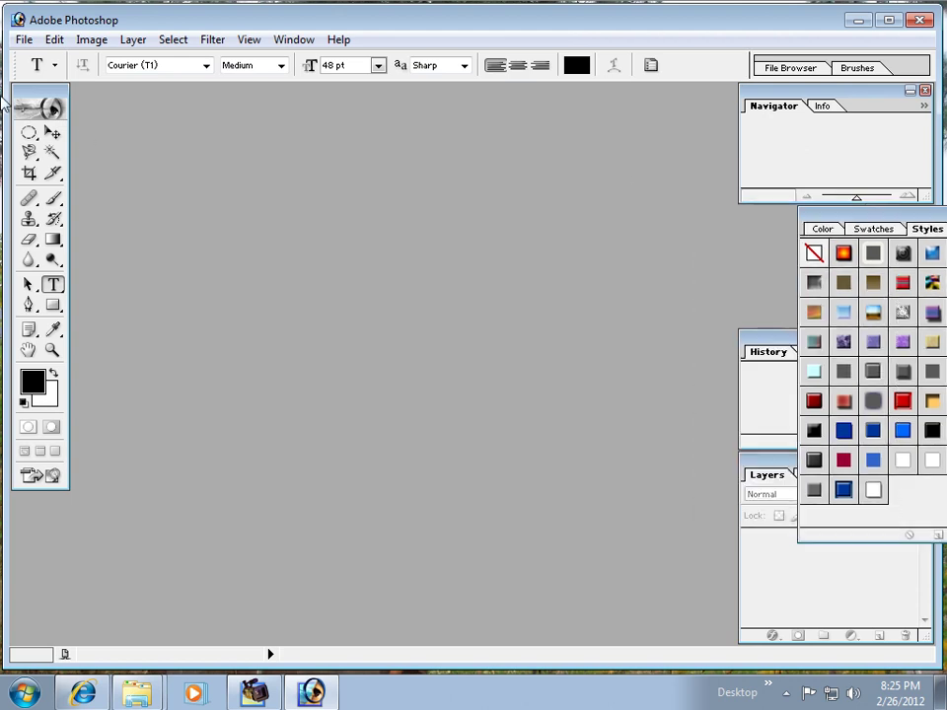
Step: Open 3ddd.gif, sdfasdfasdfas.gif and dfd.gif together from the Desktop
click(23, 42)
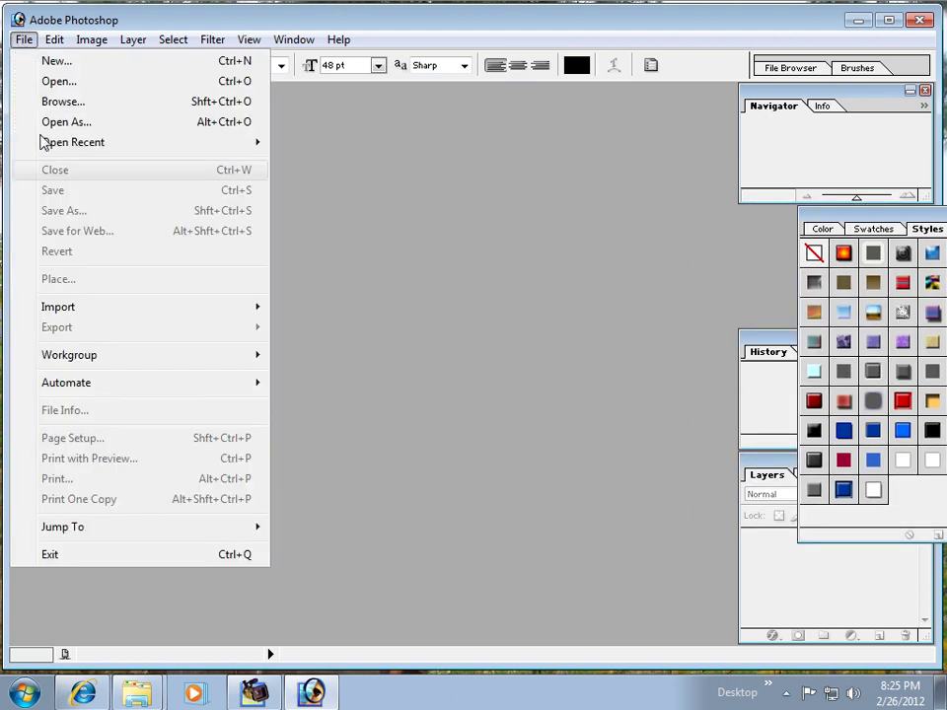
mouse_move(82, 315)
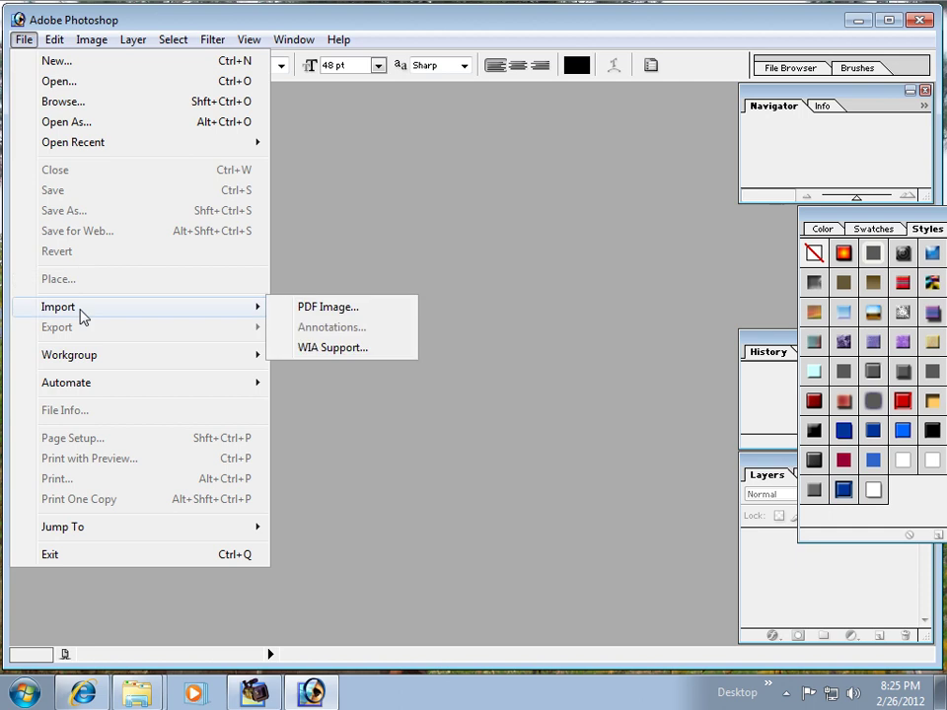
click(78, 83)
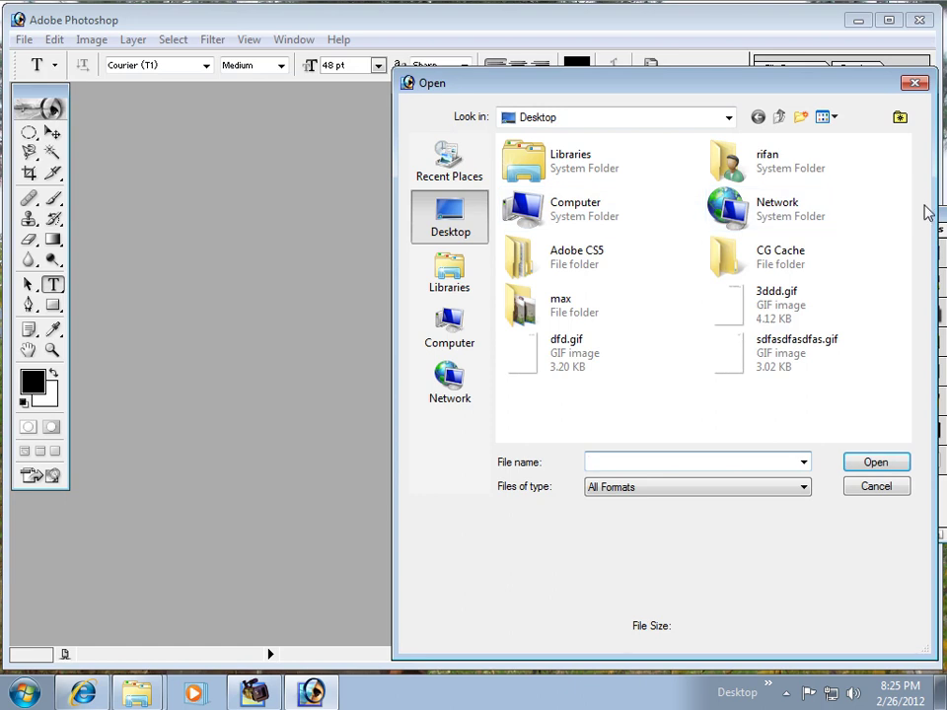
click(735, 312)
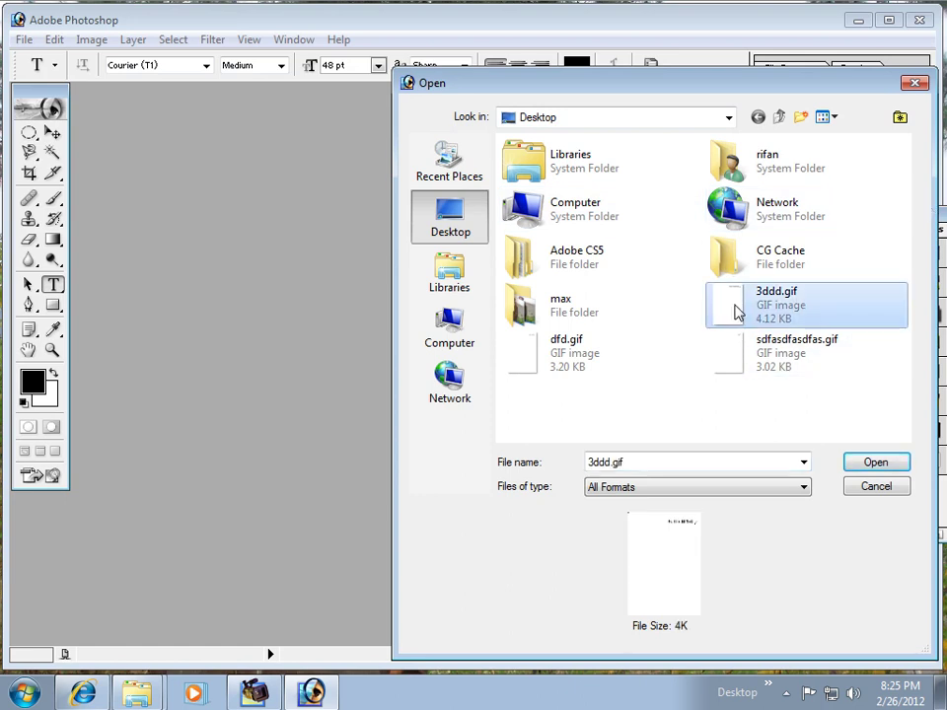
ctrl+click(725, 367)
ctrl+click(577, 363)
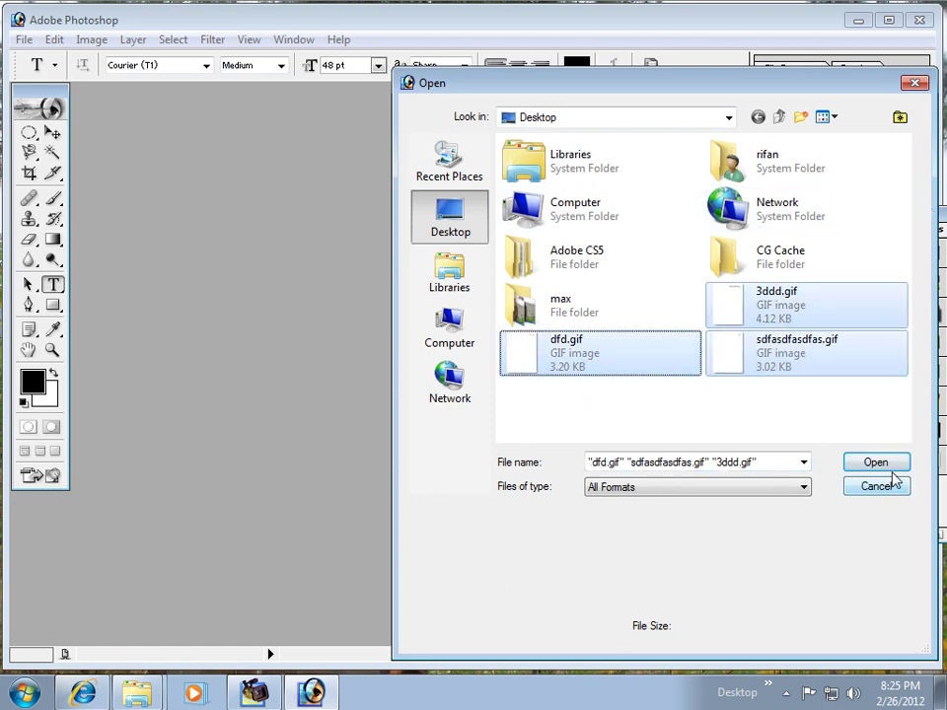
click(881, 465)
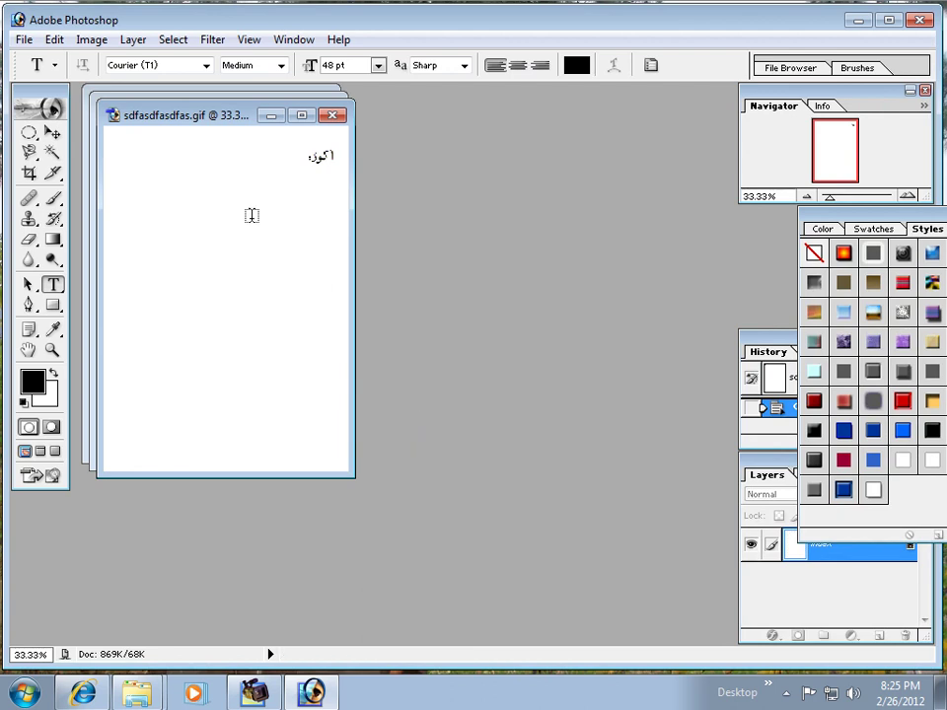
Step: Bring dfd.gif forward and copy the Urdu name using a rectangular selection
drag(183, 120, 360, 326)
click(203, 110)
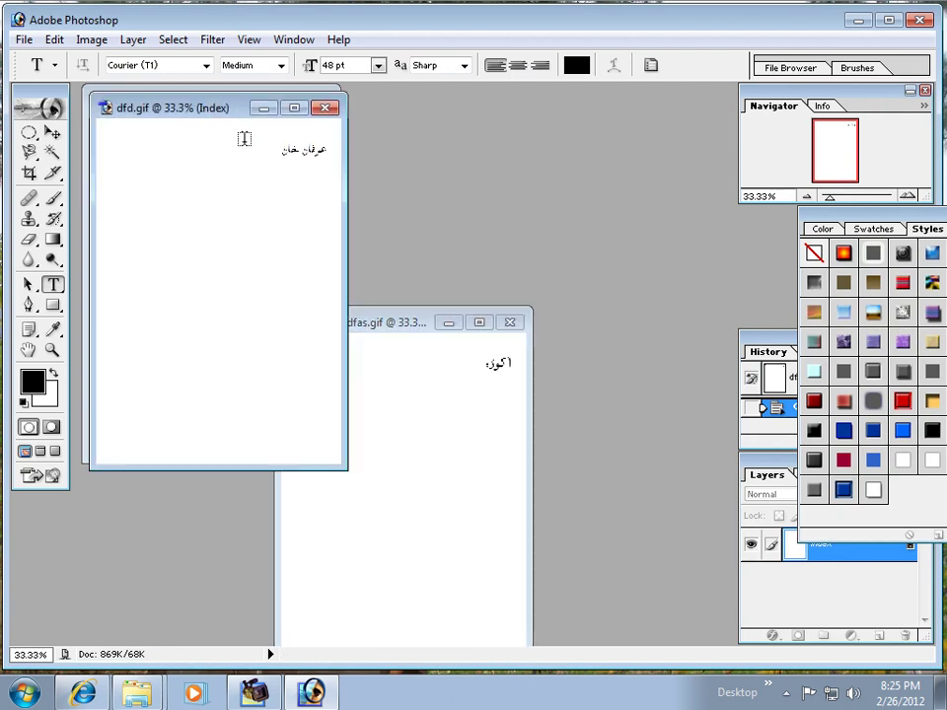
drag(29, 132, 99, 132)
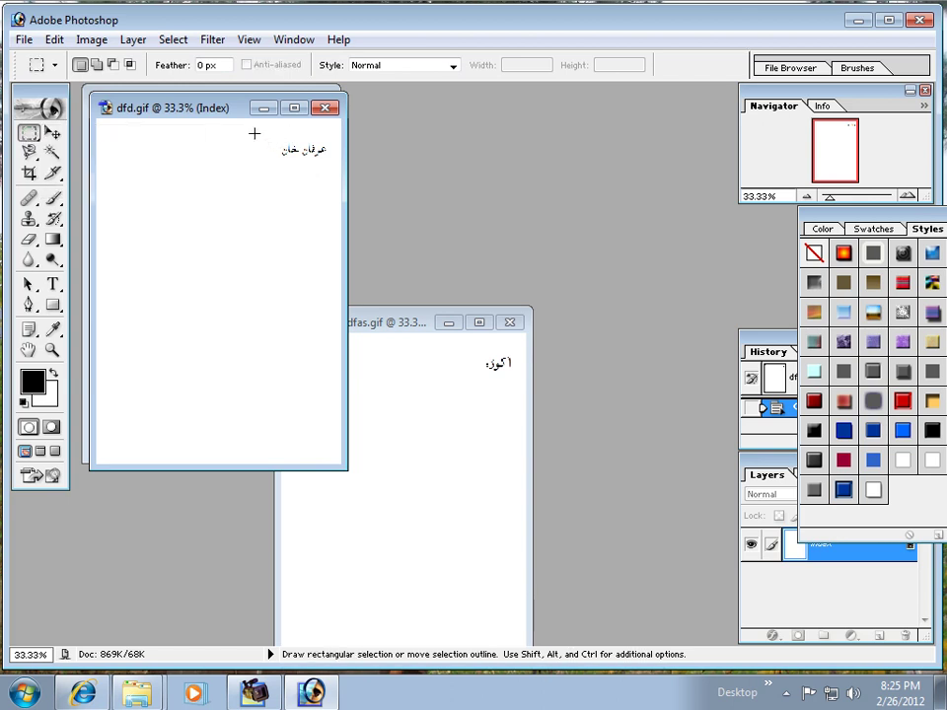
drag(332, 166, 333, 166)
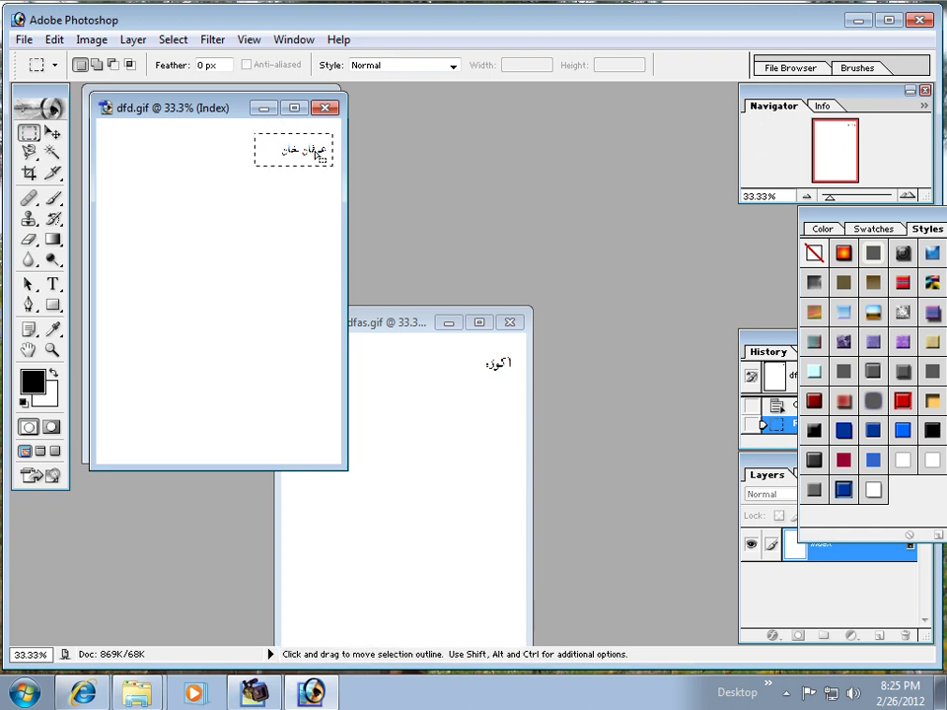
key(ctrl)
Step: Paste the name into a new 253×108 image, then close that image without saving
key(ctrl+n)
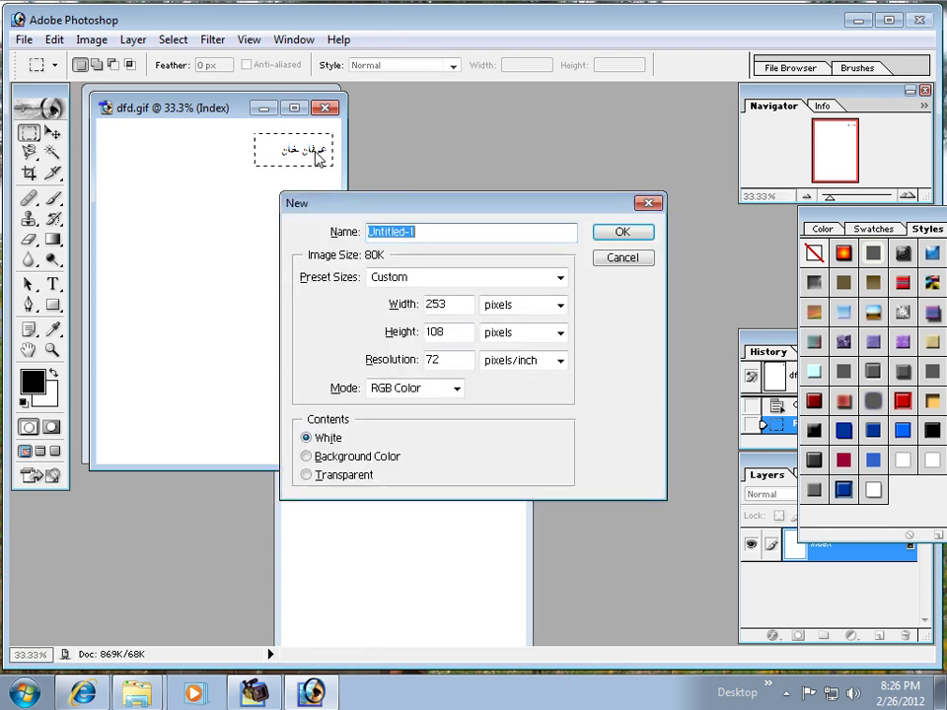
click(620, 234)
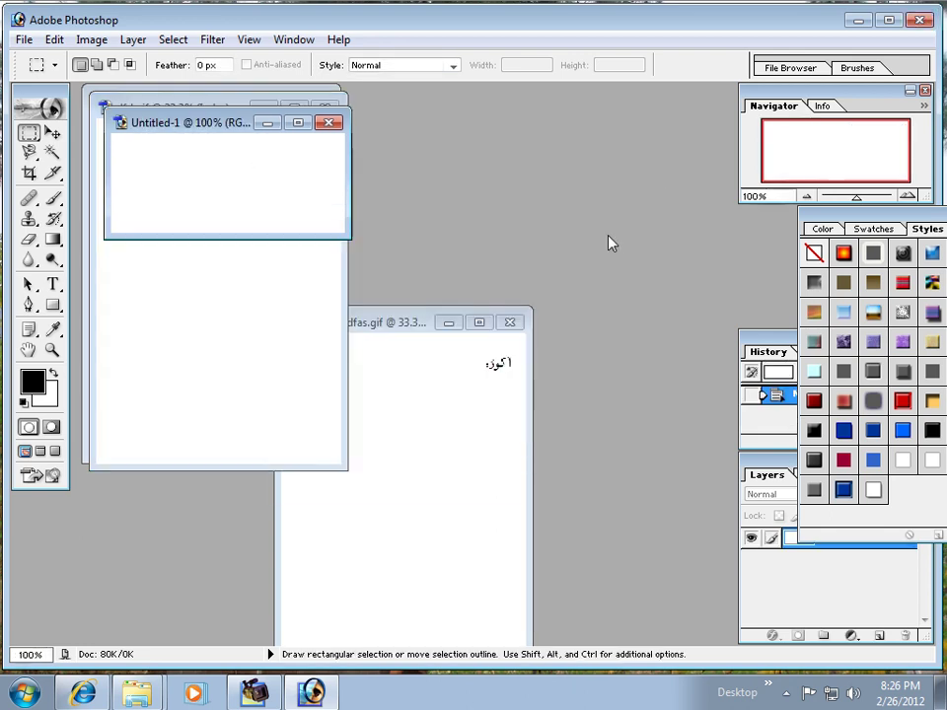
key(ctrl+v)
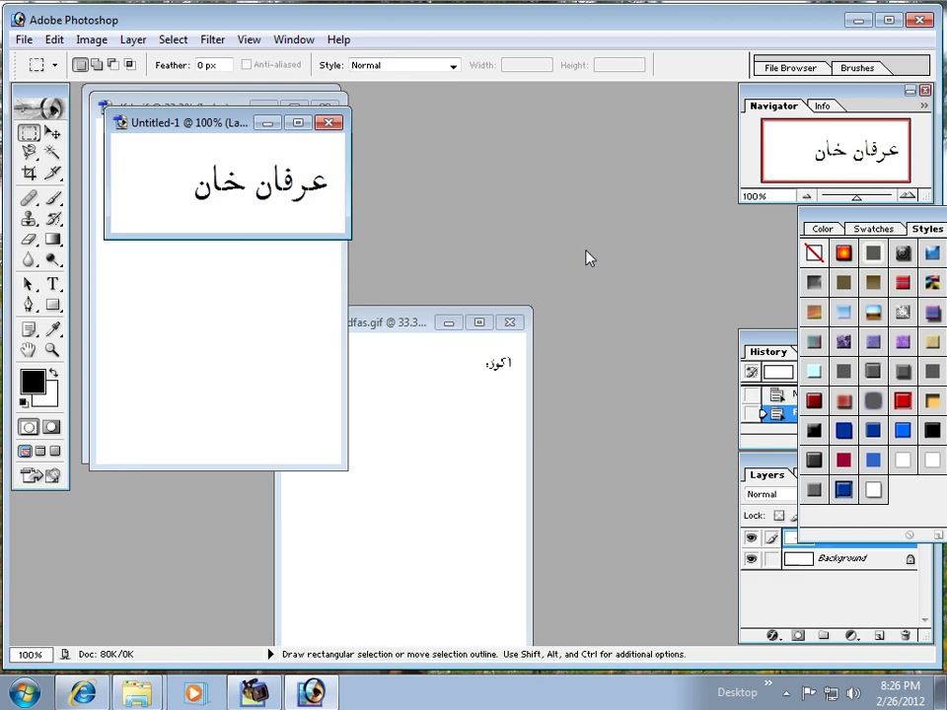
drag(225, 133, 442, 169)
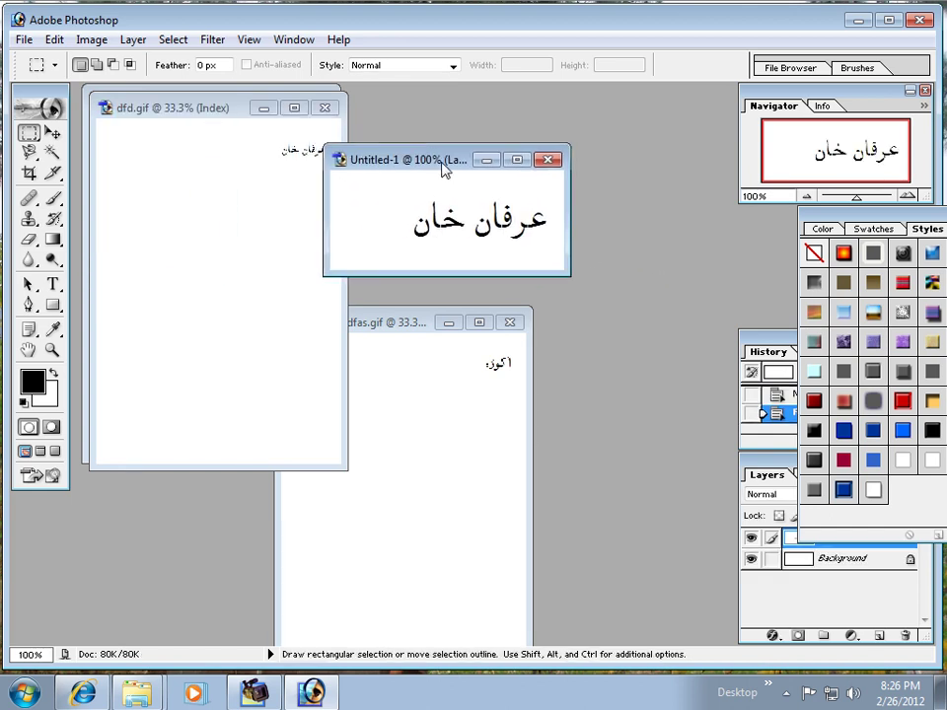
click(547, 160)
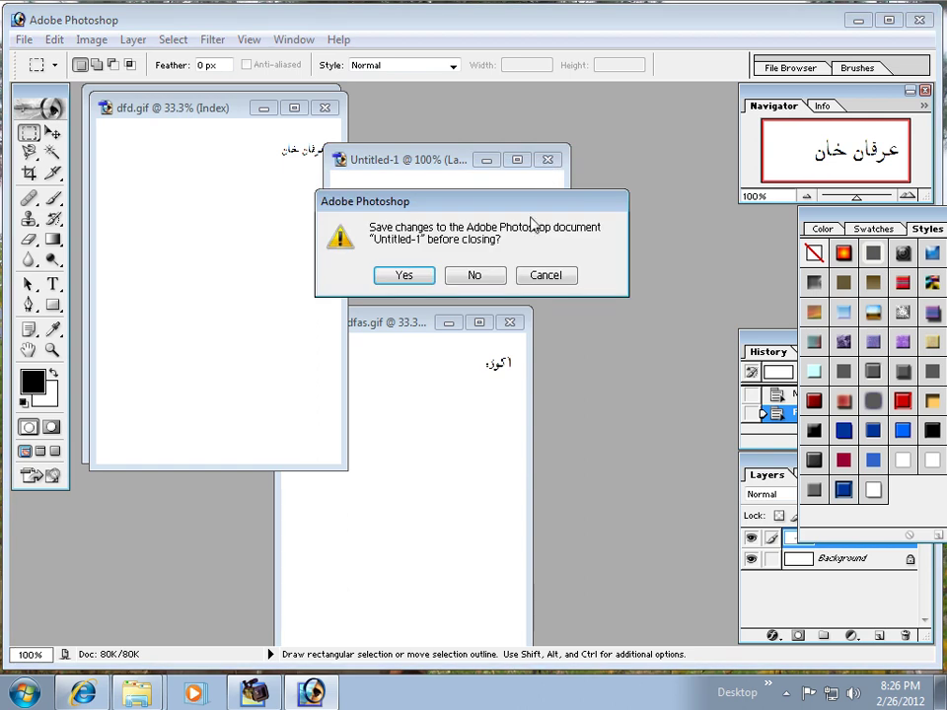
click(482, 276)
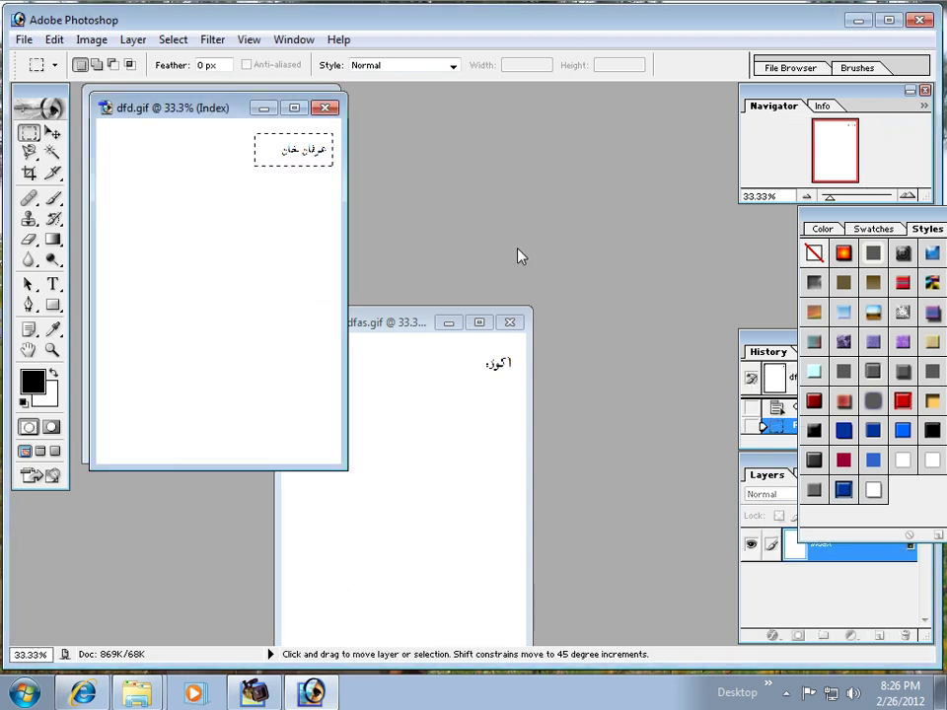
Step: Create a new 253×108 image with a transparent background and move it aside
key(ctrl+n)
click(333, 479)
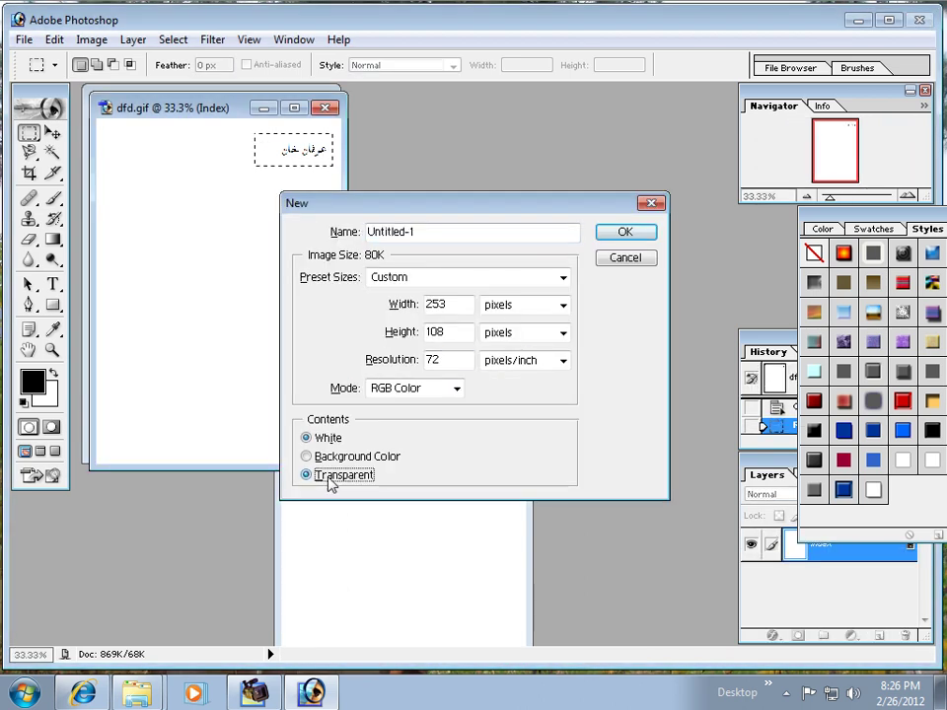
click(623, 233)
key(ctrl)
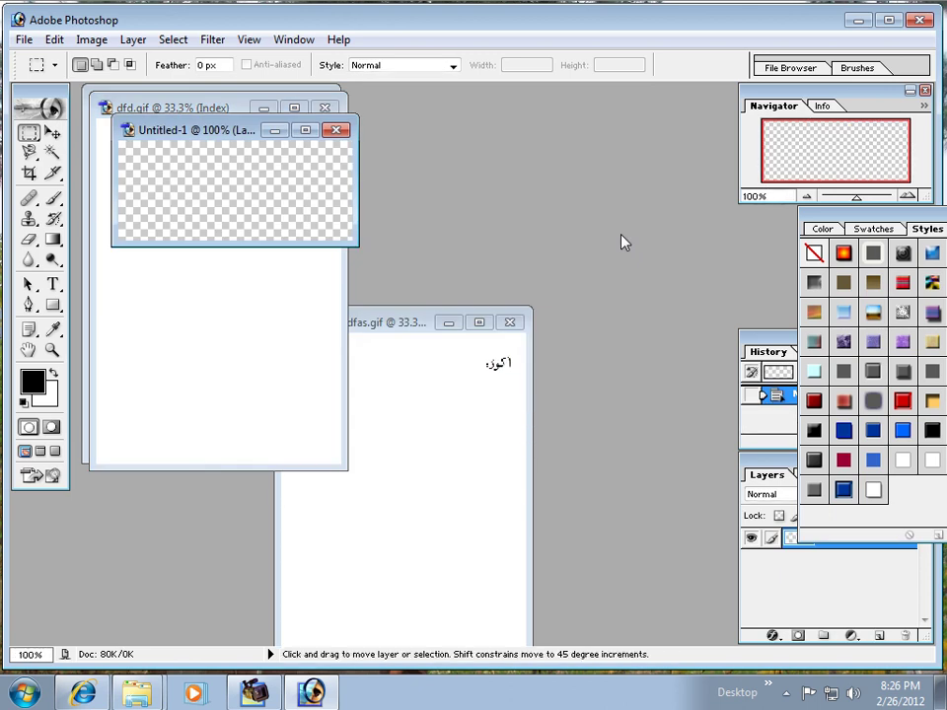
drag(221, 133, 452, 170)
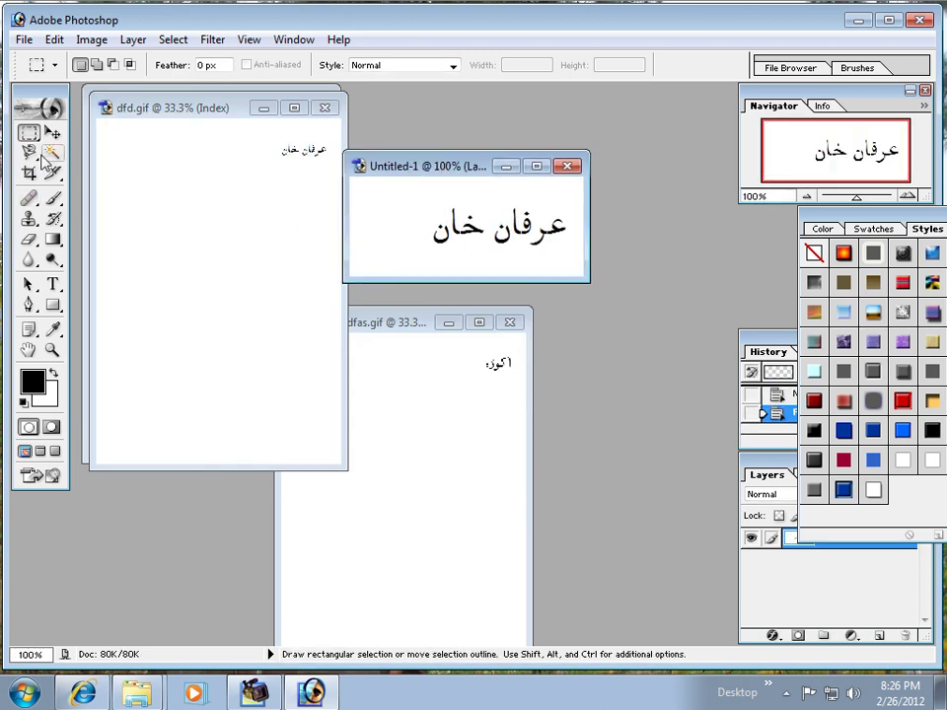
Step: Delete the white background around the Urdu name with the Magic Wand, then deselect
click(53, 152)
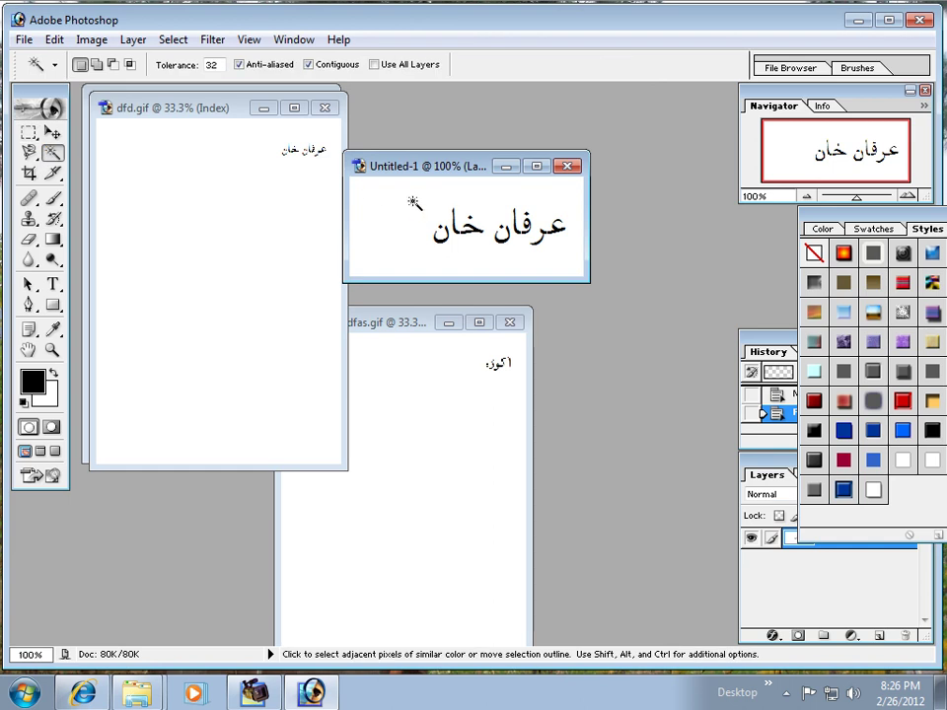
click(380, 202)
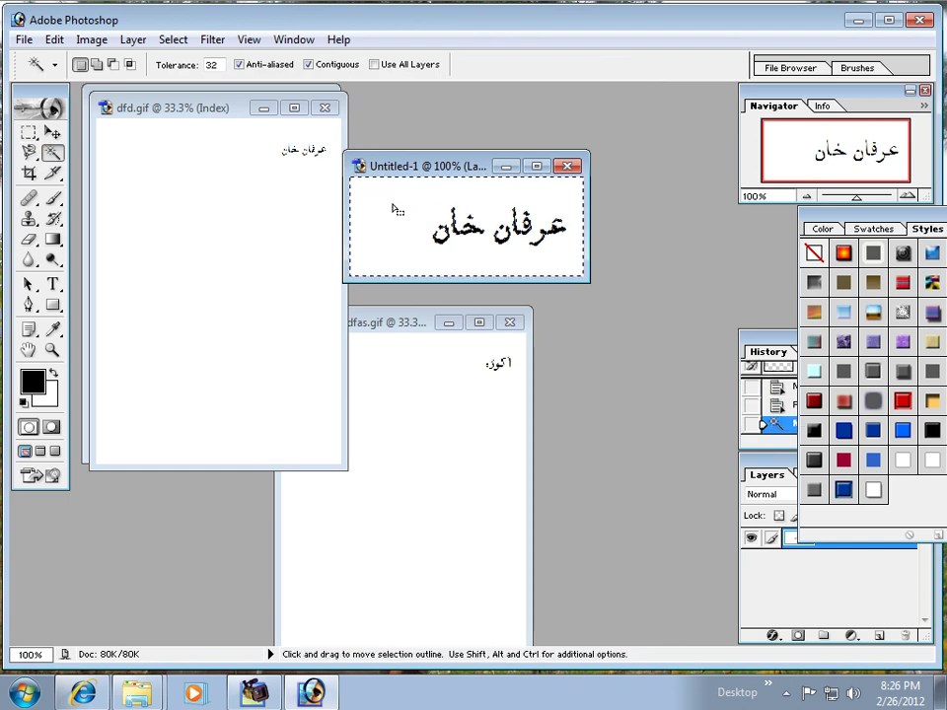
key(Delete)
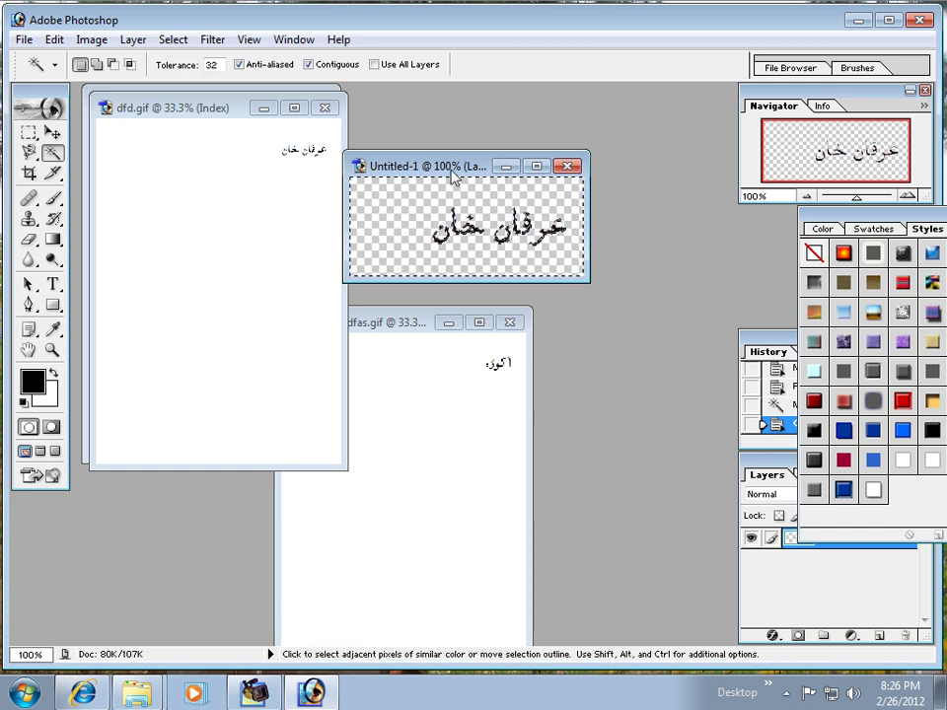
drag(470, 165, 505, 177)
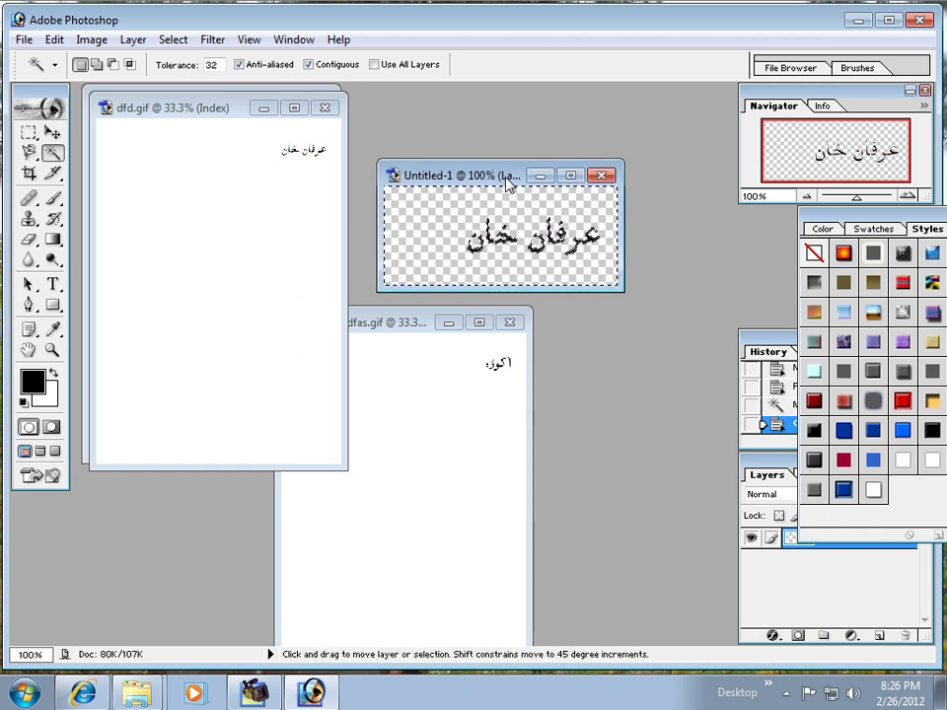
key(ctrl+d)
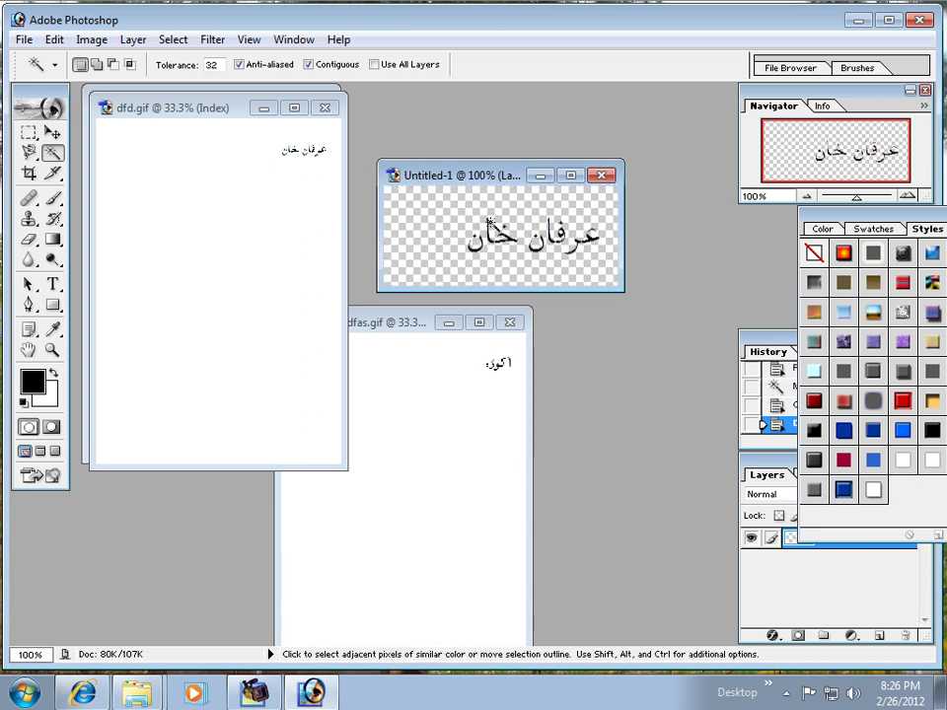
drag(854, 221, 722, 221)
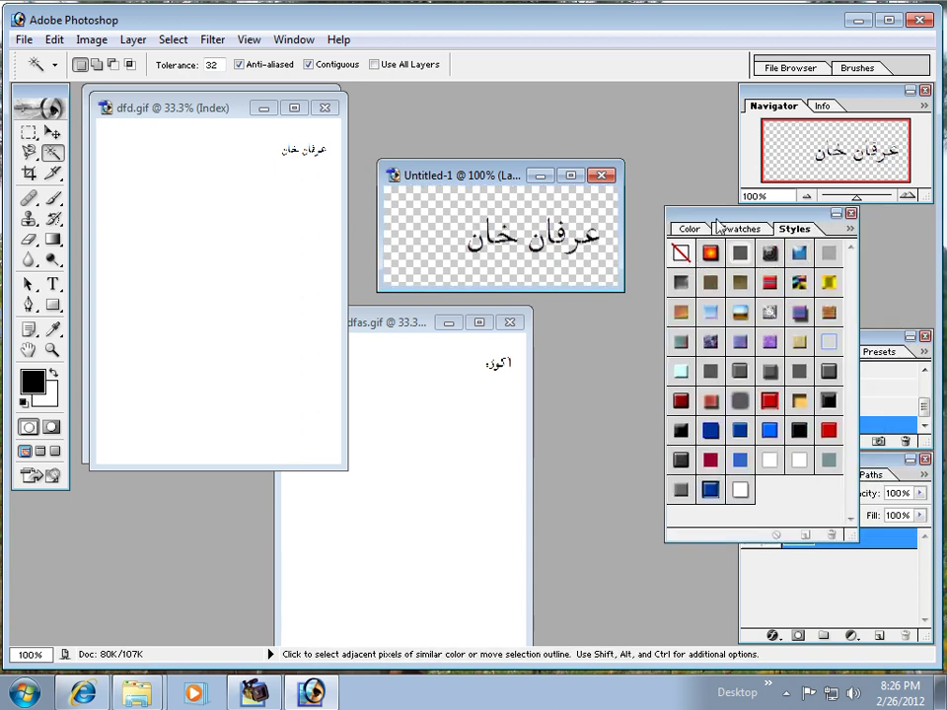
Step: Reopen the Styles panel from the Window menu and reposition it
click(850, 214)
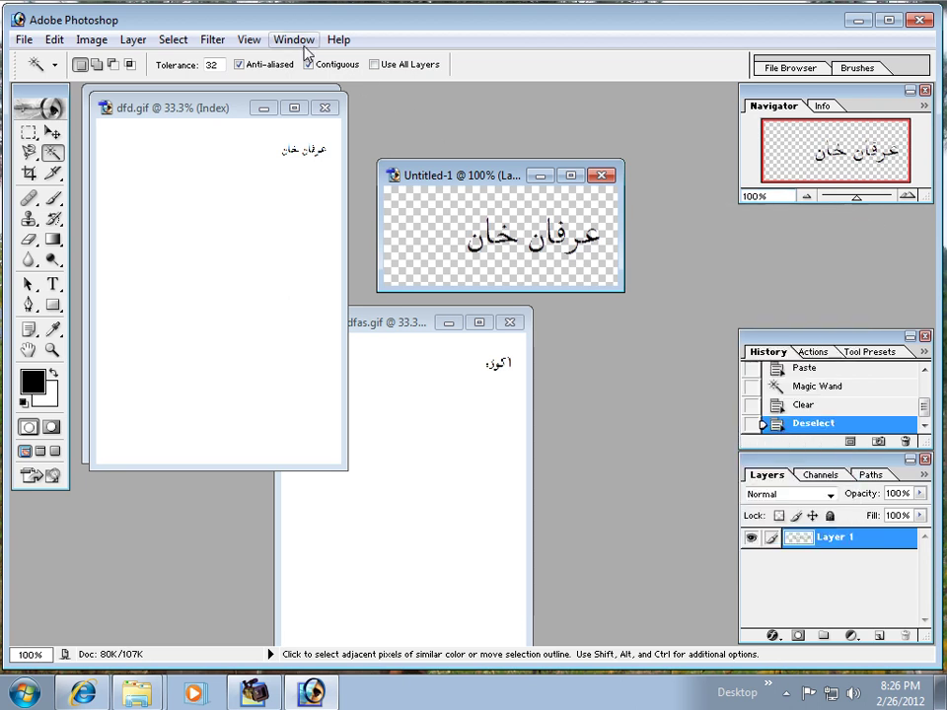
click(295, 39)
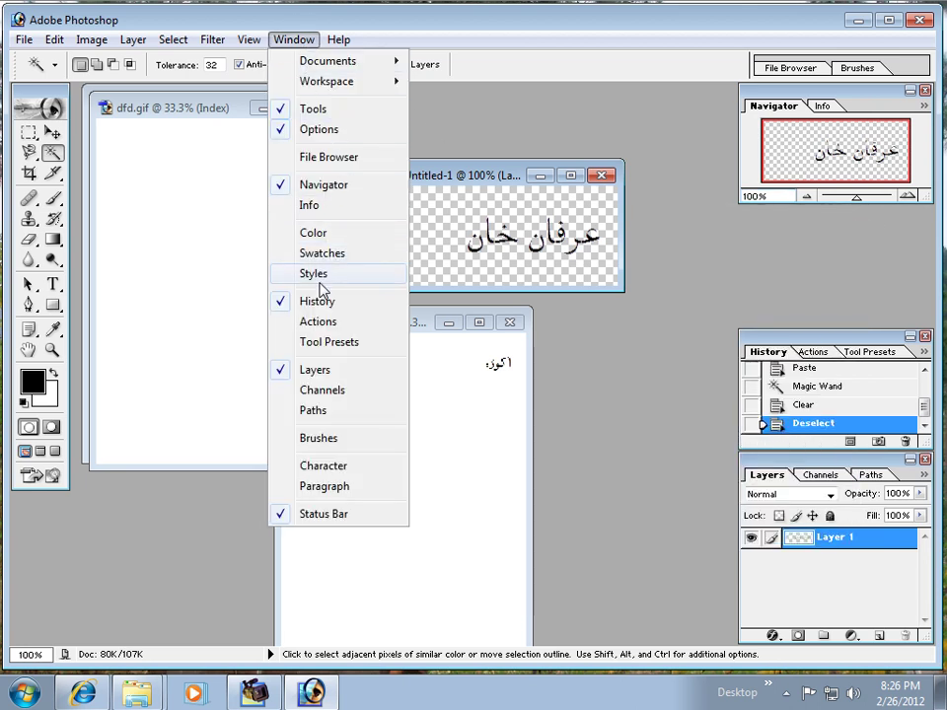
click(319, 281)
drag(754, 219, 811, 219)
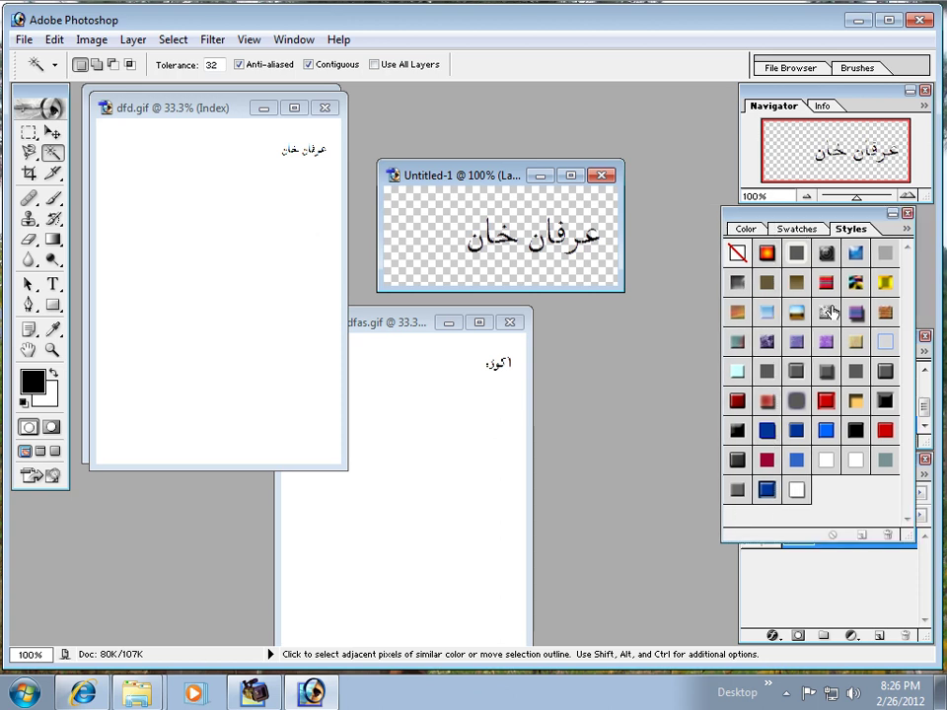
Step: Try blue and black bevelled presets on the Urdu words, settling on the pale translucent style
click(829, 442)
click(789, 458)
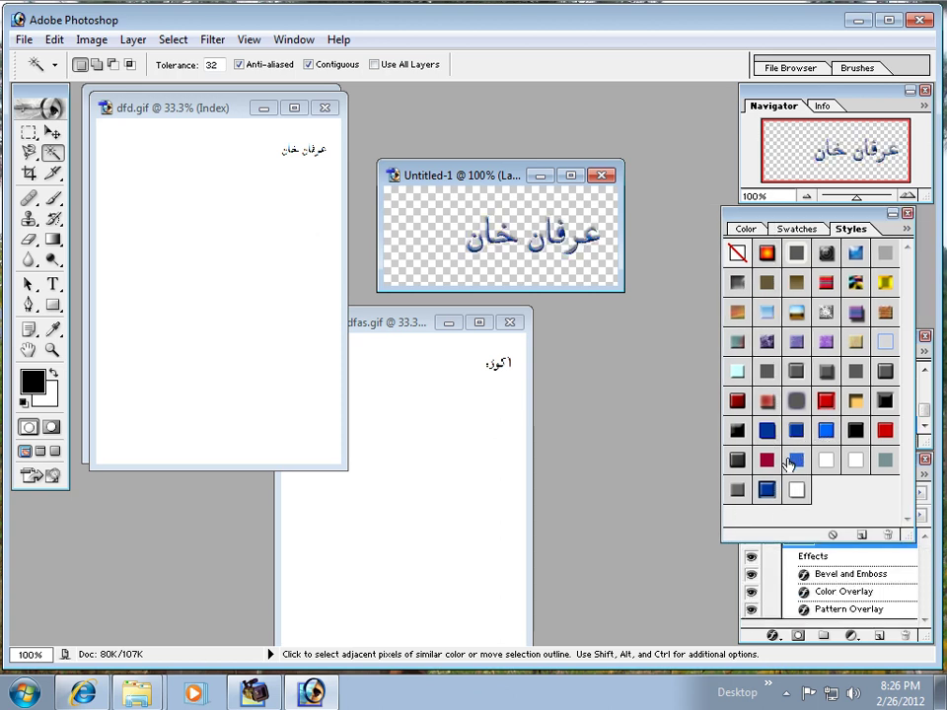
click(766, 430)
click(741, 432)
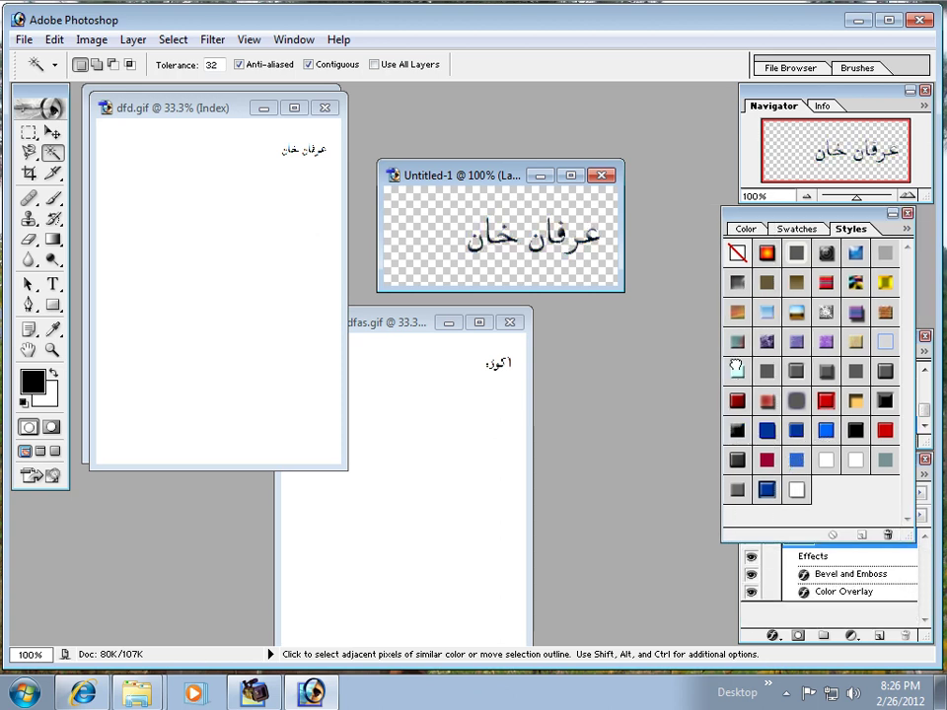
click(866, 341)
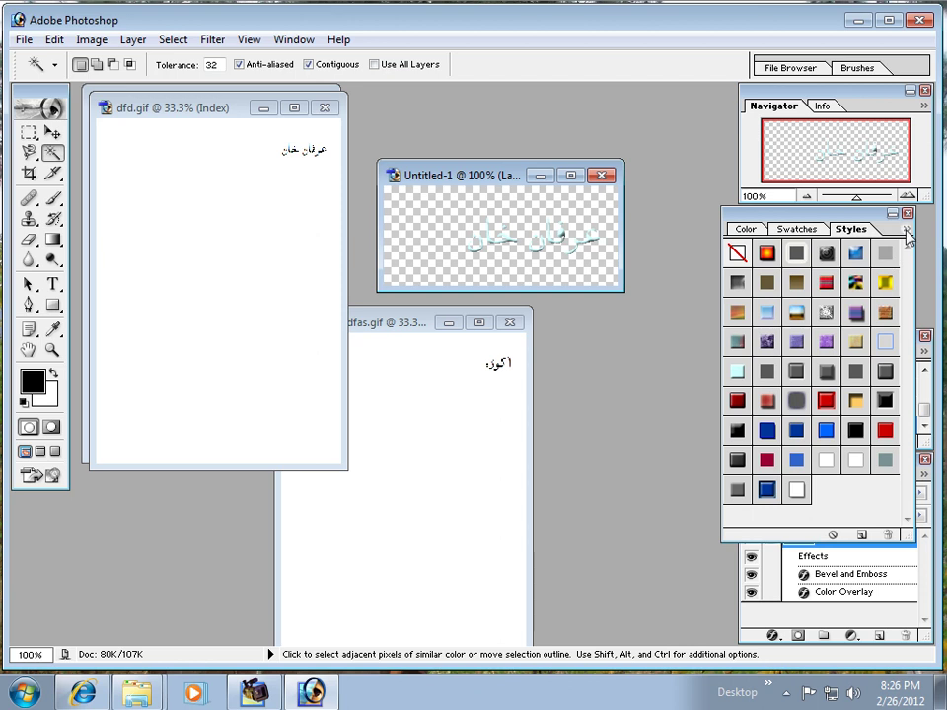
click(907, 231)
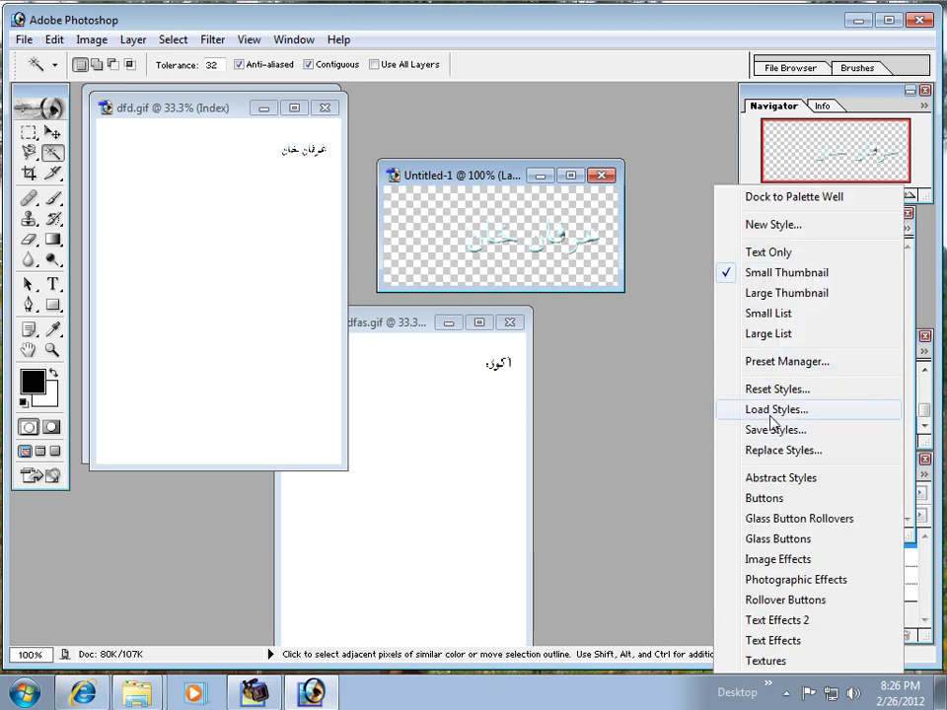
Step: Load Text Effects.asl, apply its red and green style to the Urdu words, then undo it
click(772, 409)
click(547, 298)
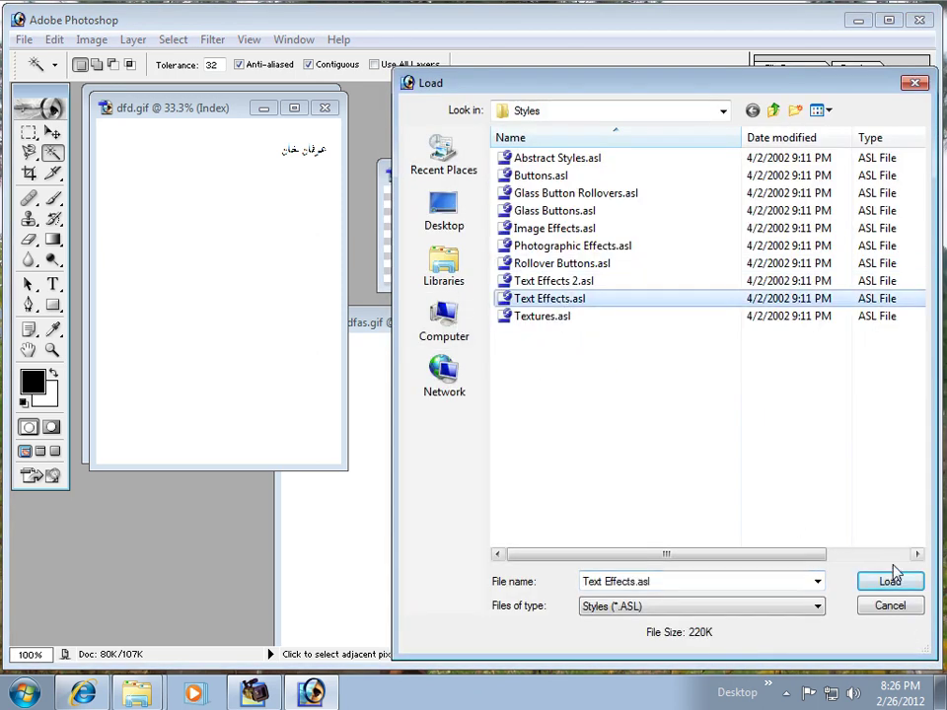
click(887, 581)
drag(908, 325, 913, 419)
click(767, 455)
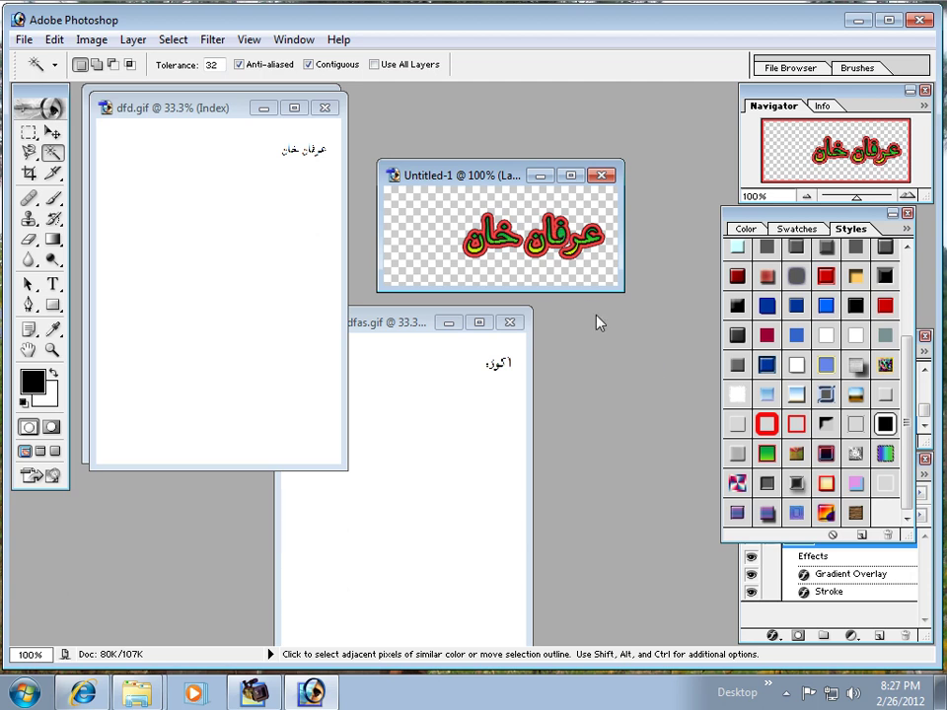
key(ctrl+z)
key(ctrl+z)
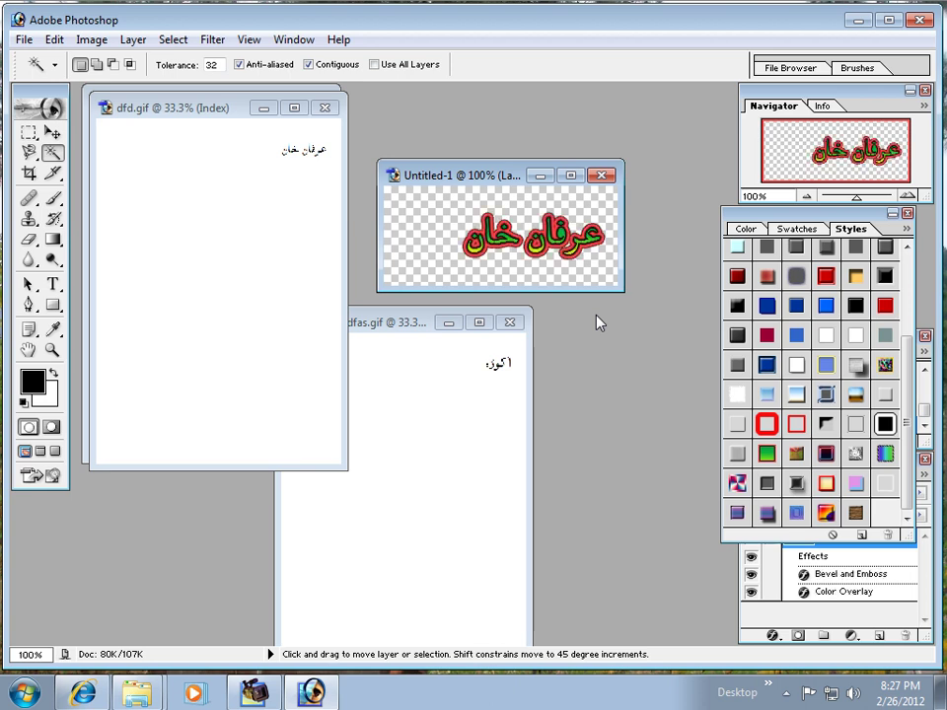
key(ctrl+alt+z)
key(ctrl+alt+z)
key(ctrl+alt+z)
key(ctrl+alt+z)
key(ctrl+alt+z)
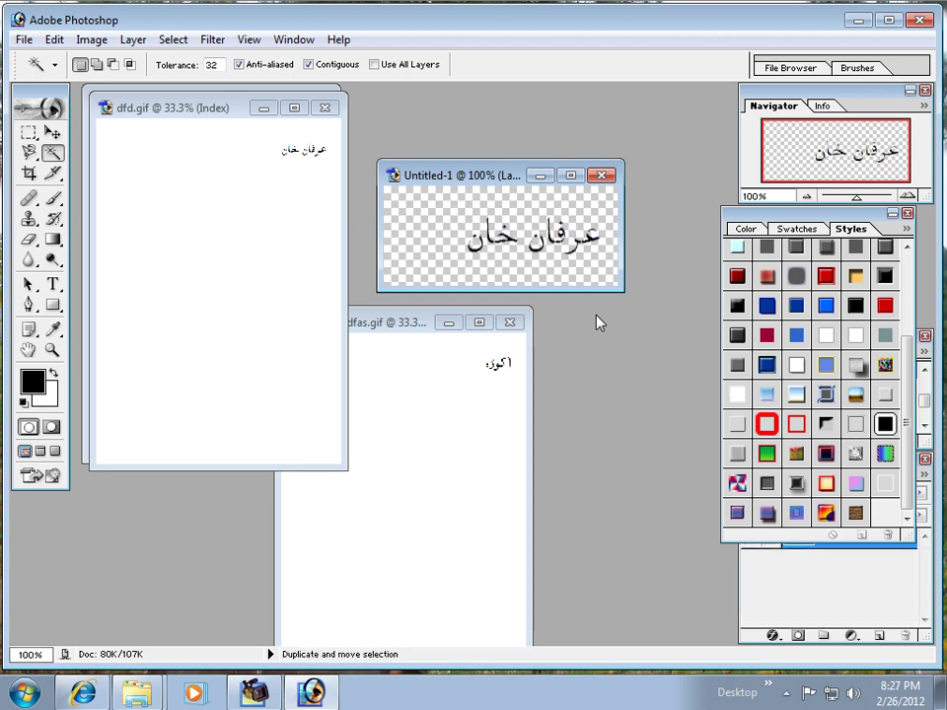
Step: Zoom in on a letter, Magic Wand its pale pixels, then fit the image on screen
click(52, 351)
drag(483, 210, 622, 258)
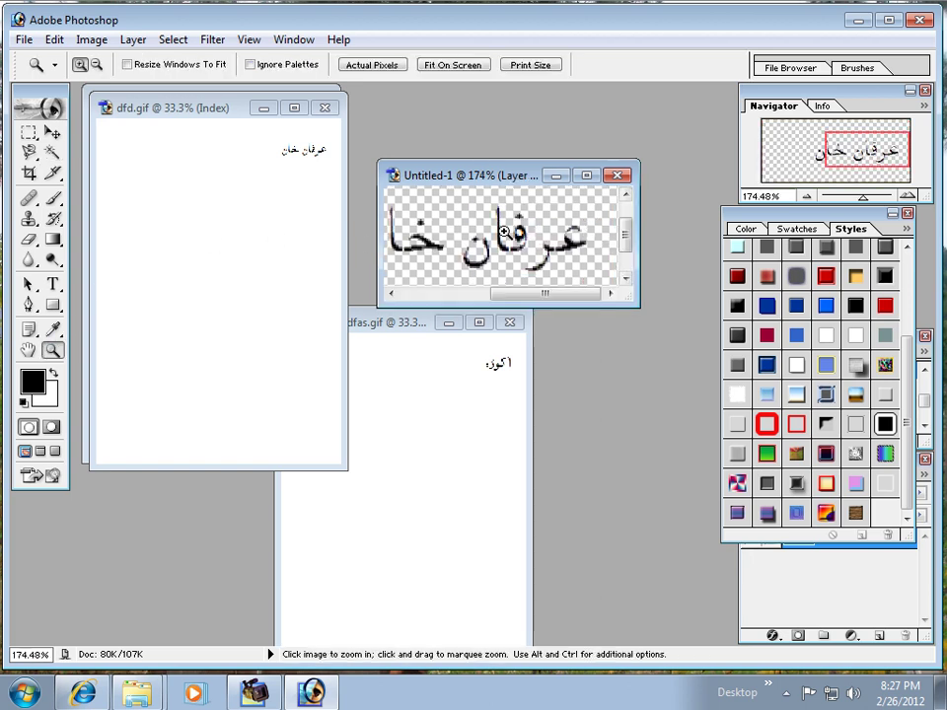
drag(494, 236, 521, 255)
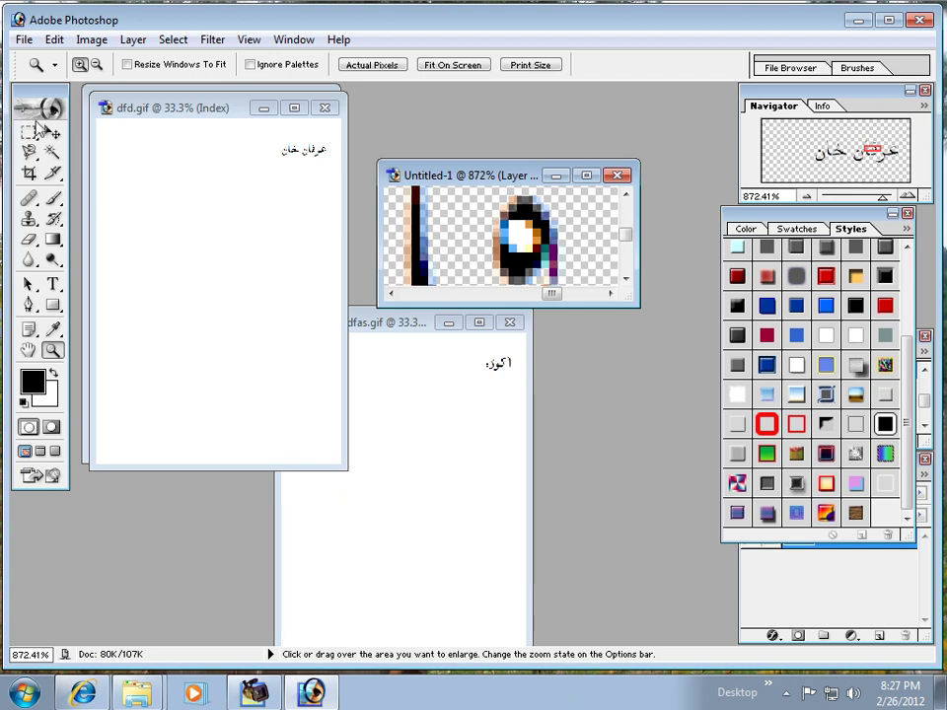
key(w)
click(522, 233)
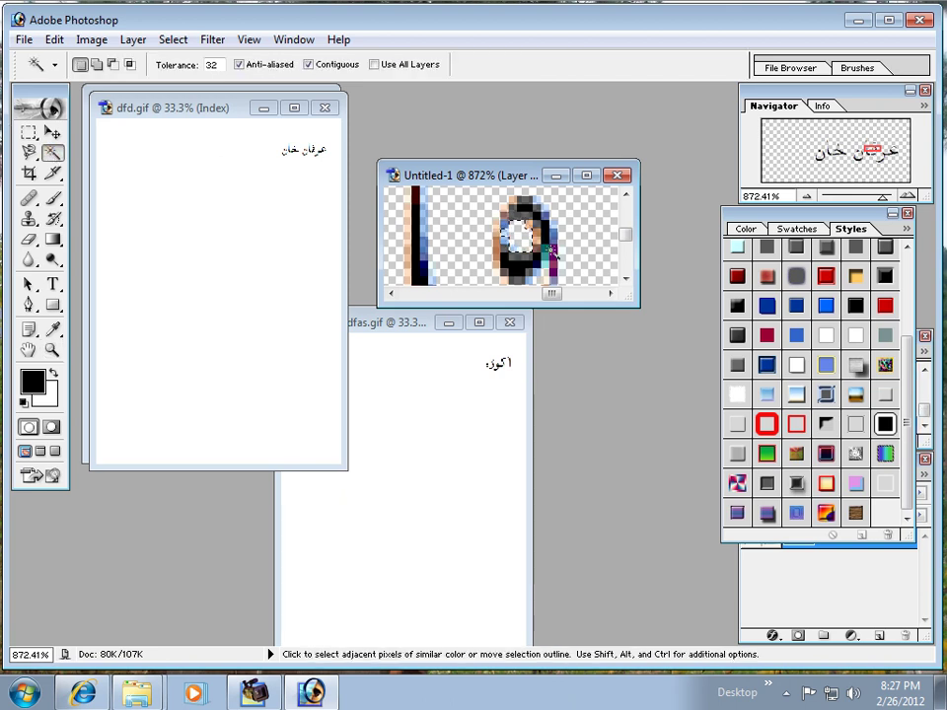
key(ctrl)
key(ctrl)
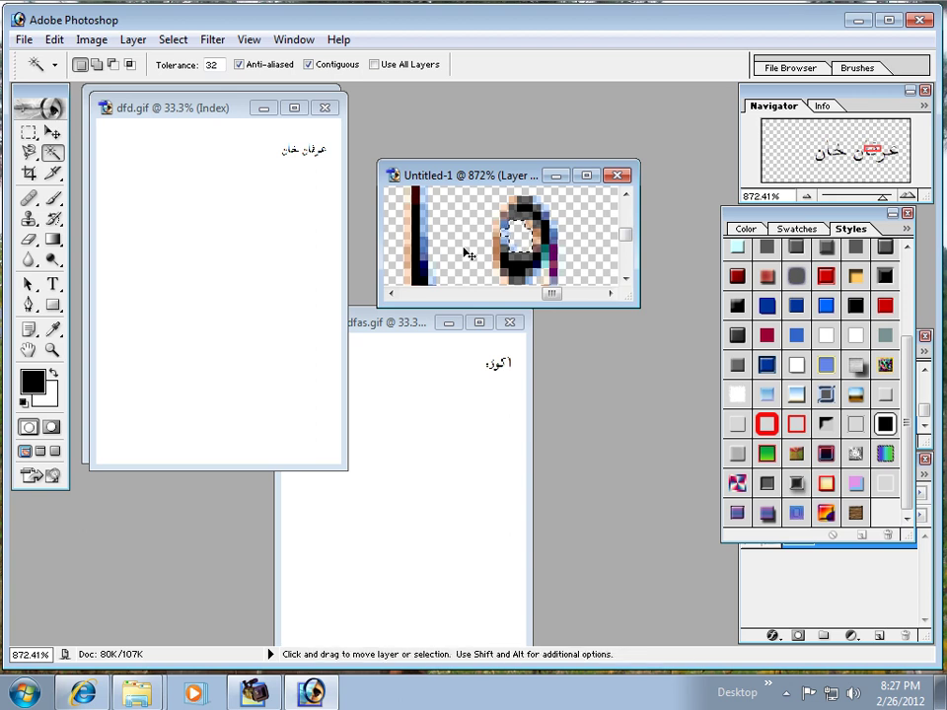
key(z)
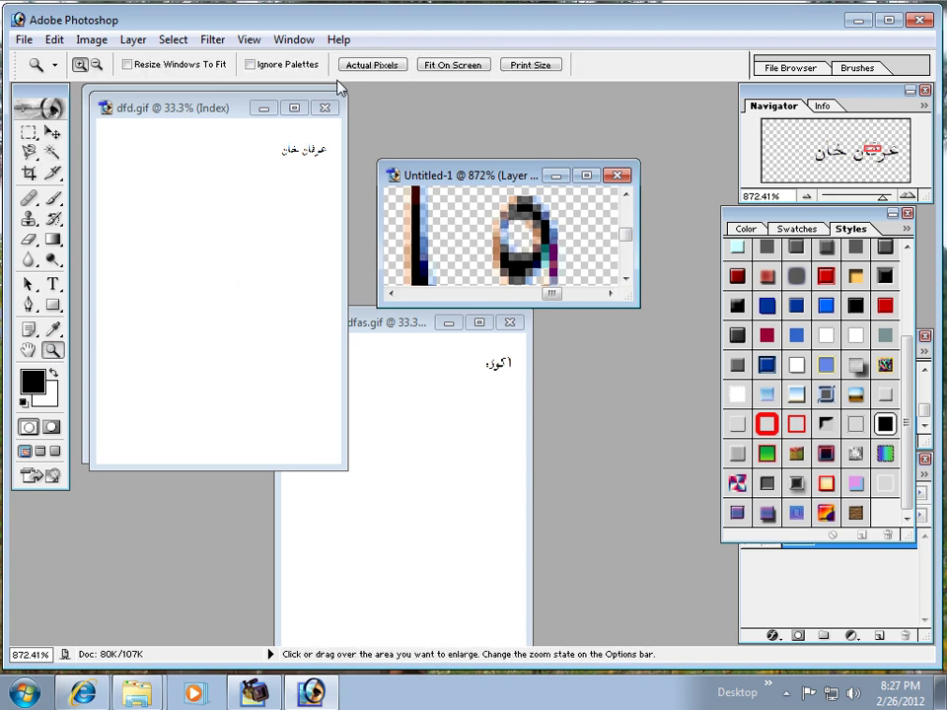
click(452, 65)
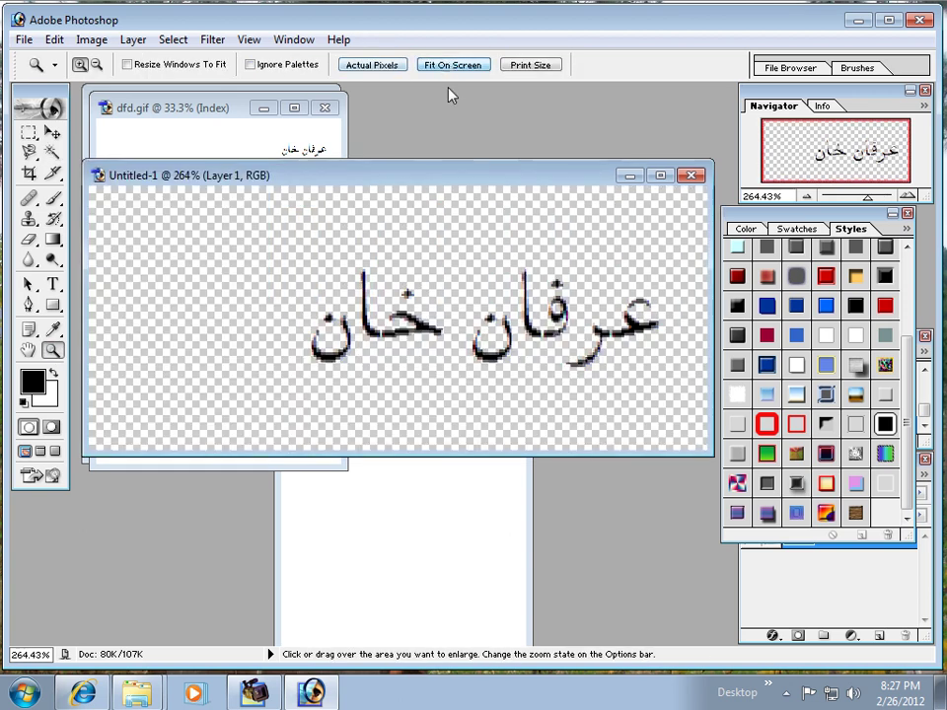
Step: Apply the blue gradient with yellow outline style to the Urdu words, undoing a red-green trial
click(835, 368)
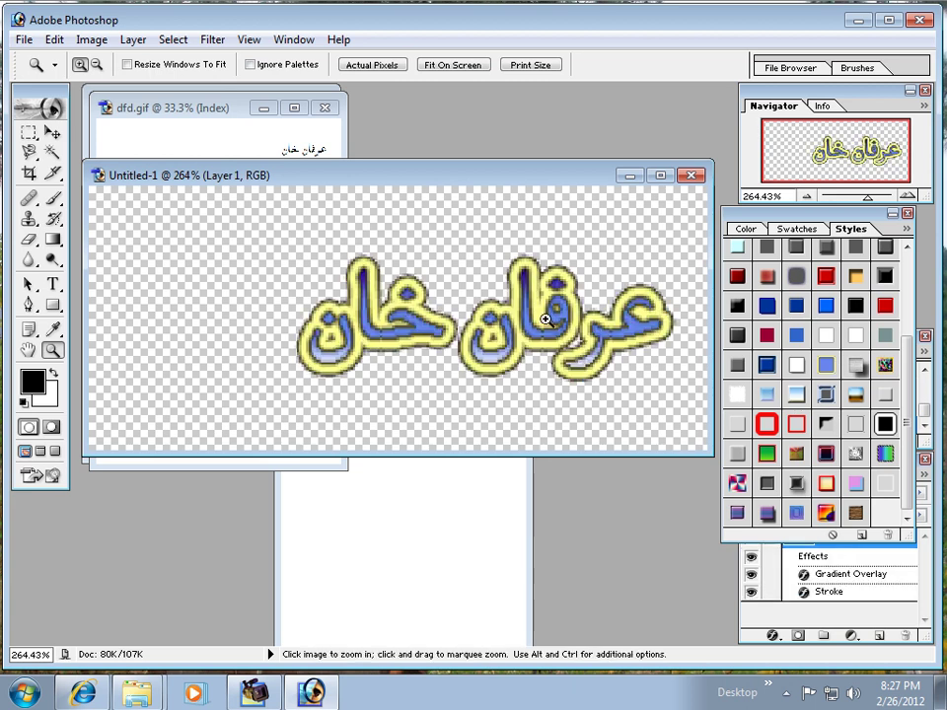
click(768, 453)
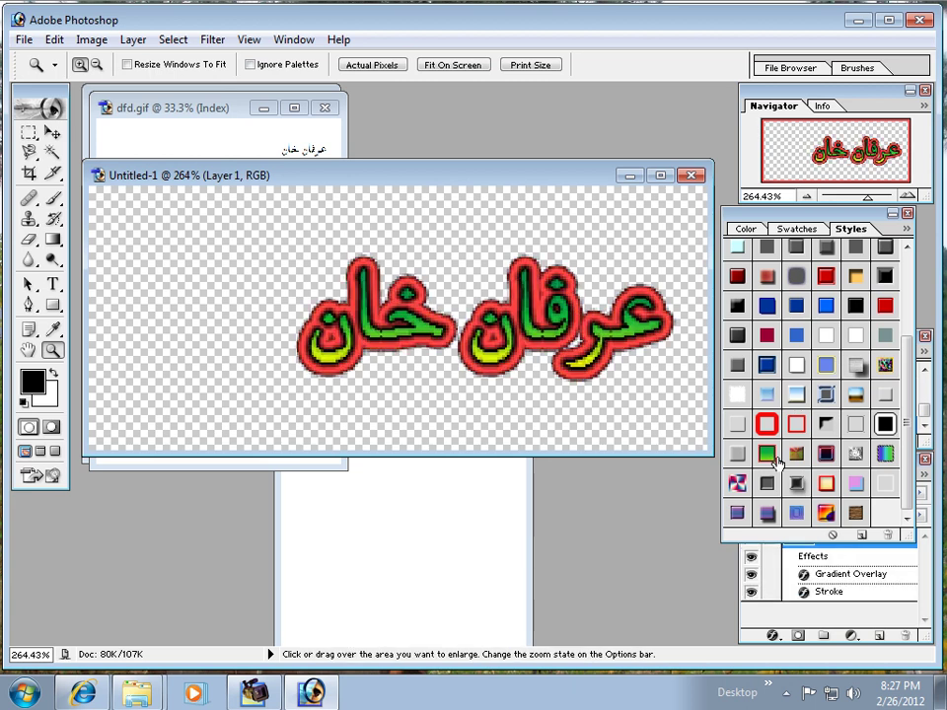
drag(501, 188, 459, 226)
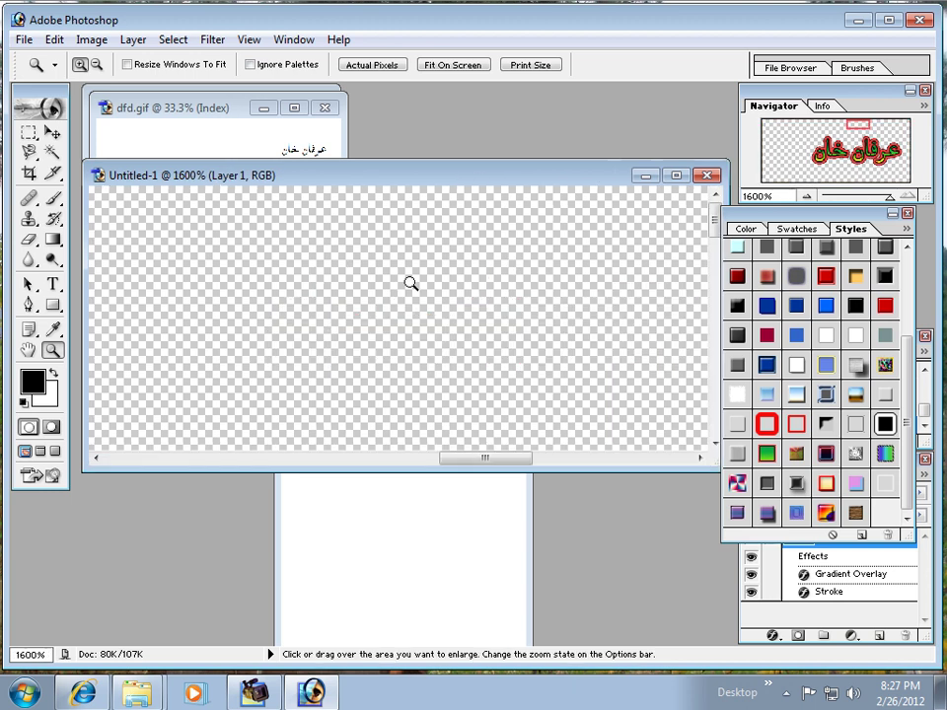
key(ctrl+z)
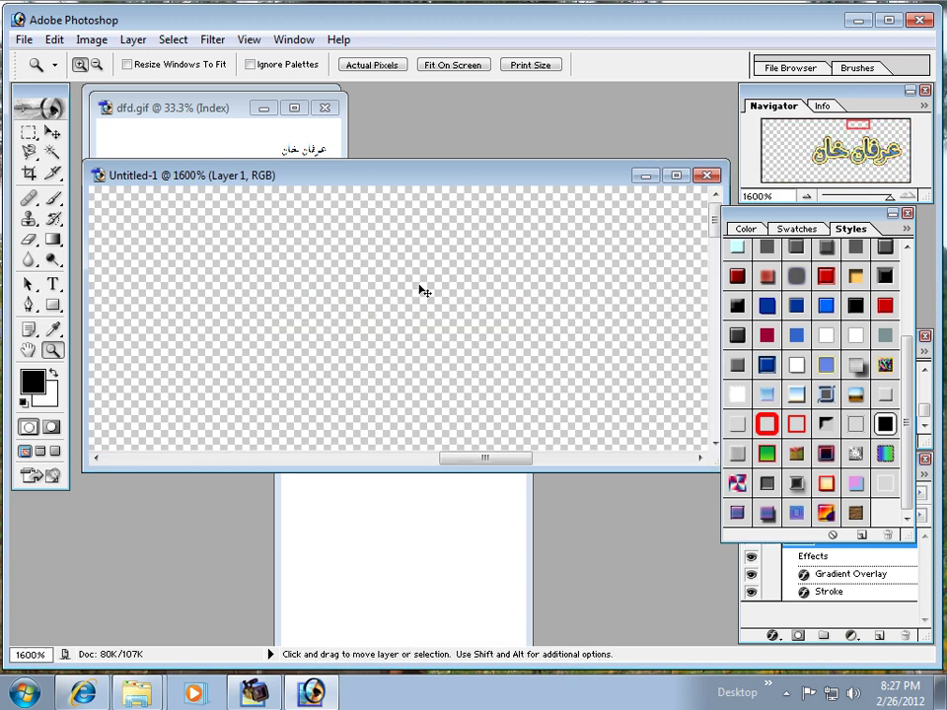
Step: Zoom out step by step until the whole canvas is visible
click(96, 65)
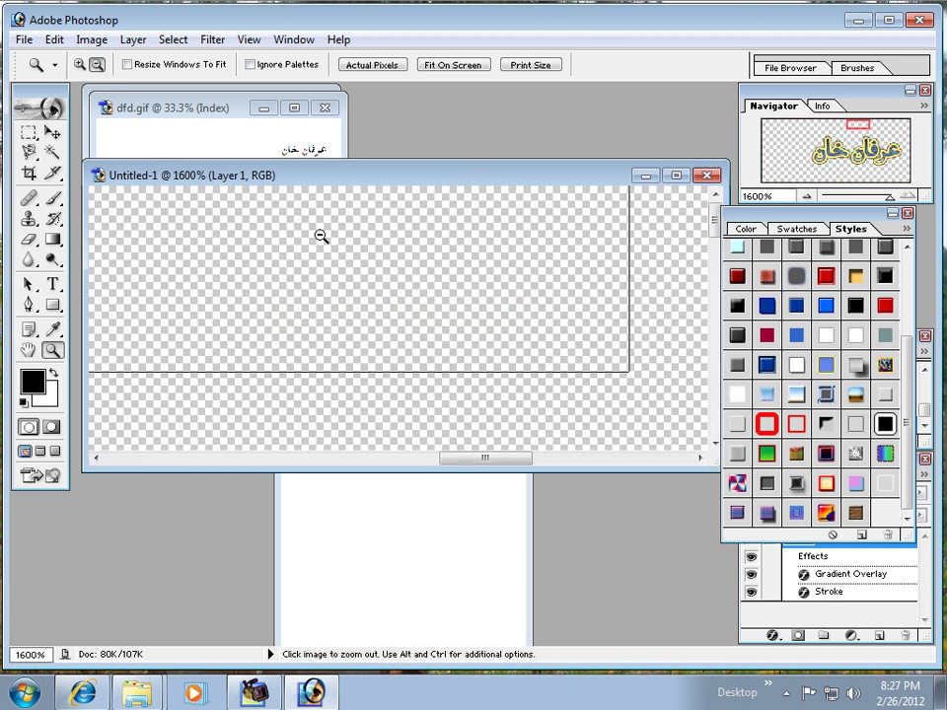
click(326, 241)
click(334, 247)
click(347, 255)
click(375, 268)
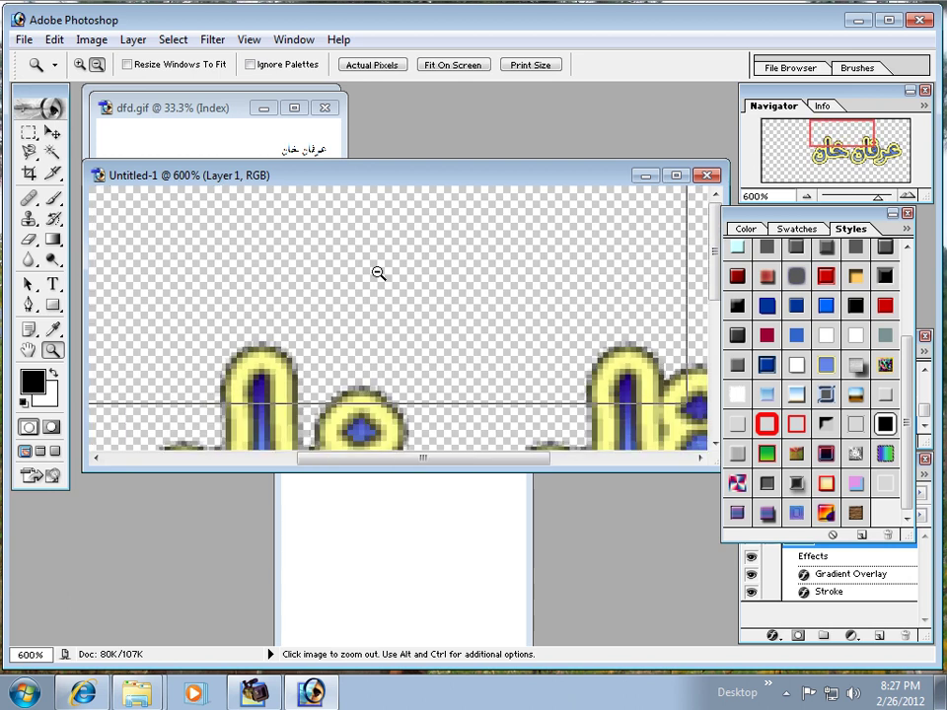
click(379, 271)
click(377, 270)
click(378, 274)
click(378, 273)
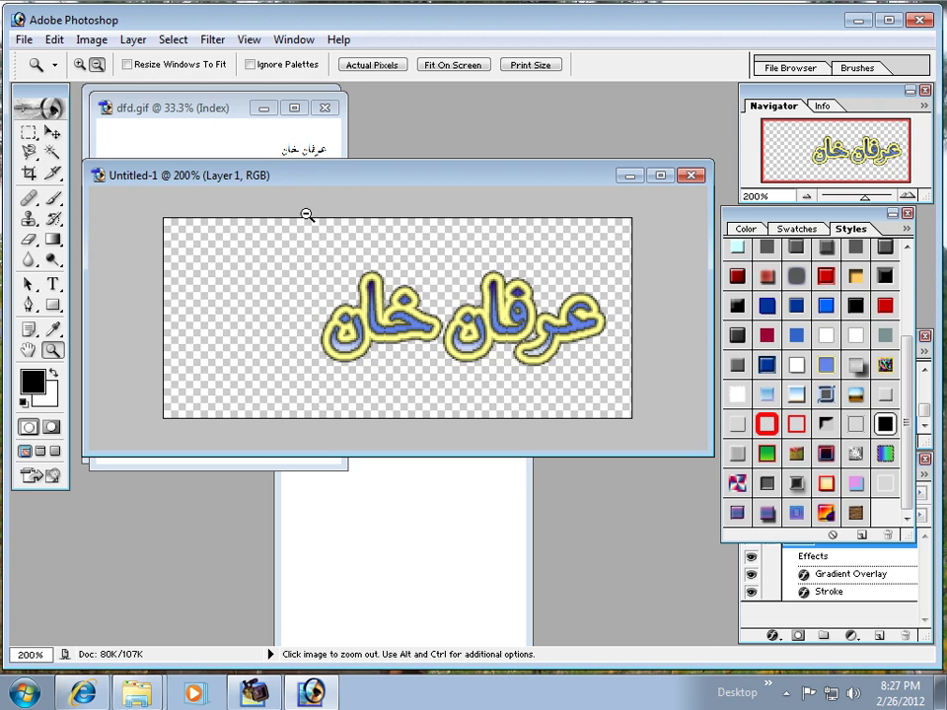
click(93, 39)
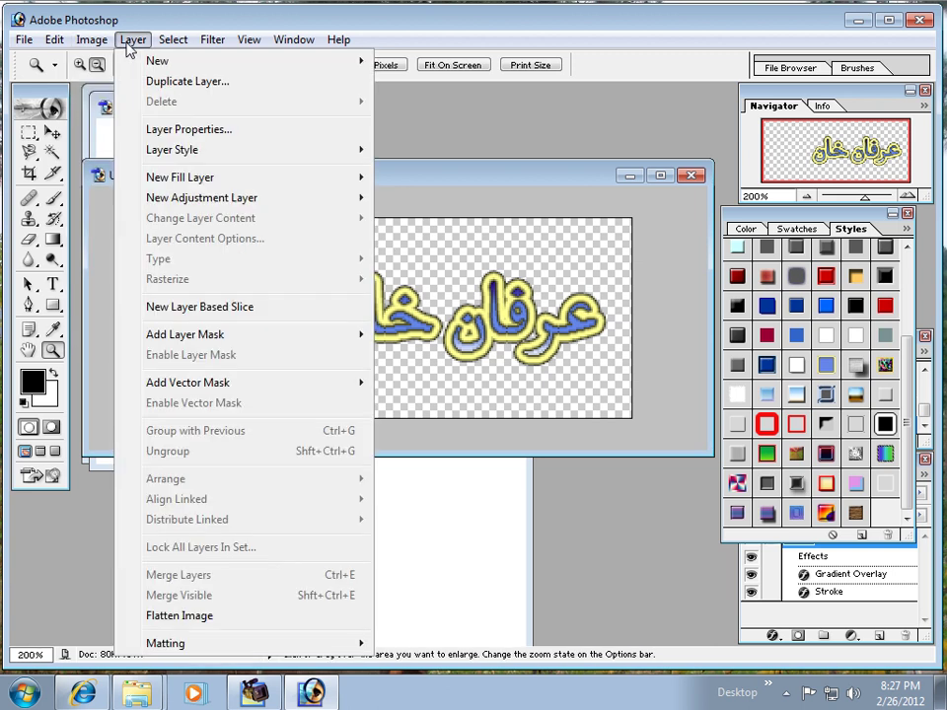
Step: Thin the Urdu name's yellow Stroke layer effect to 4 px
mouse_move(179, 151)
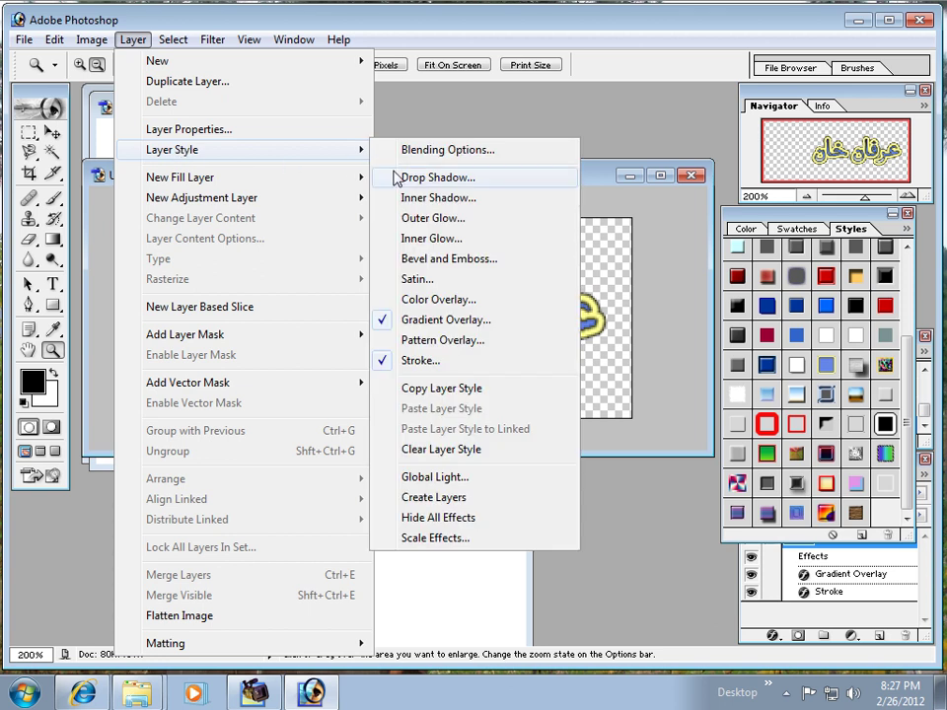
click(444, 361)
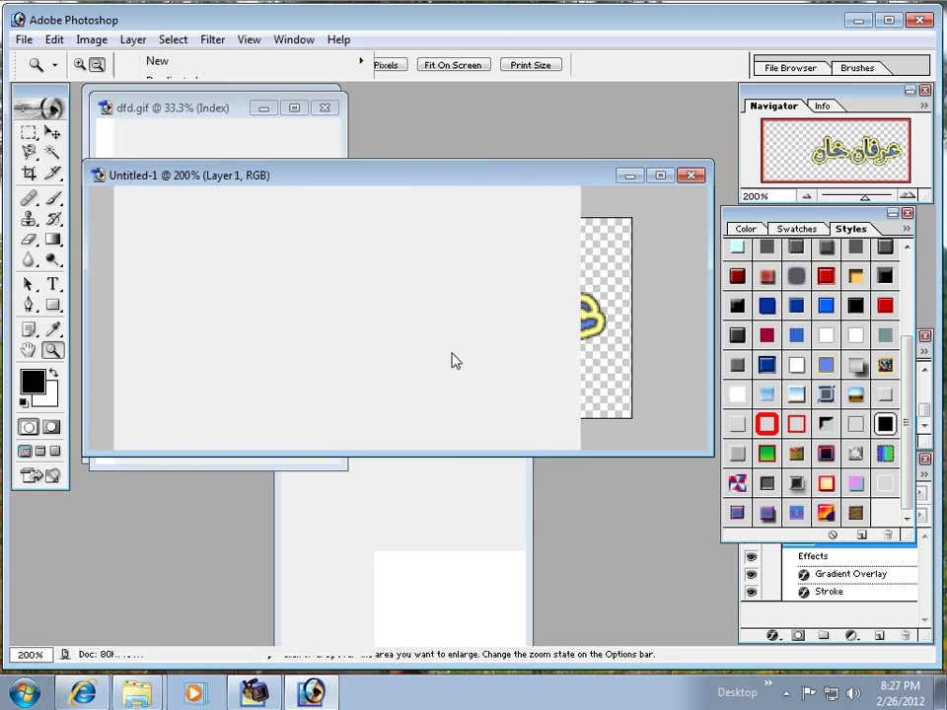
mouse_move(494, 161)
mouse_down()
mouse_move(636, 247)
mouse_move(712, 337)
mouse_move(746, 354)
mouse_up()
mouse_move(694, 406)
mouse_down()
mouse_move(683, 406)
mouse_move(708, 401)
mouse_move(697, 411)
mouse_move(687, 402)
mouse_up()
drag(635, 353, 443, 324)
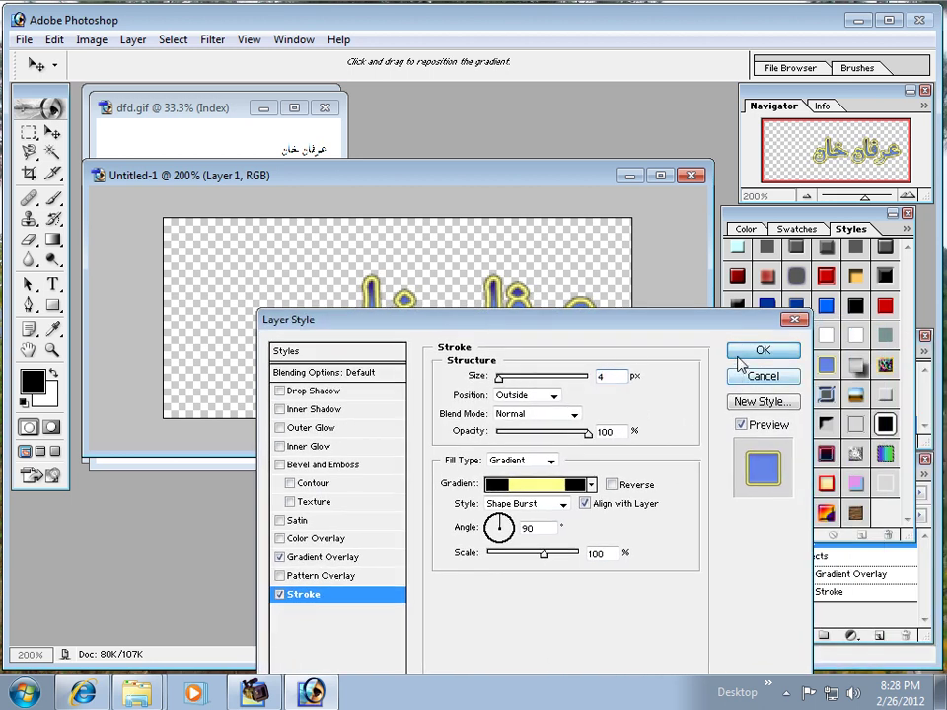
click(765, 351)
key(z)
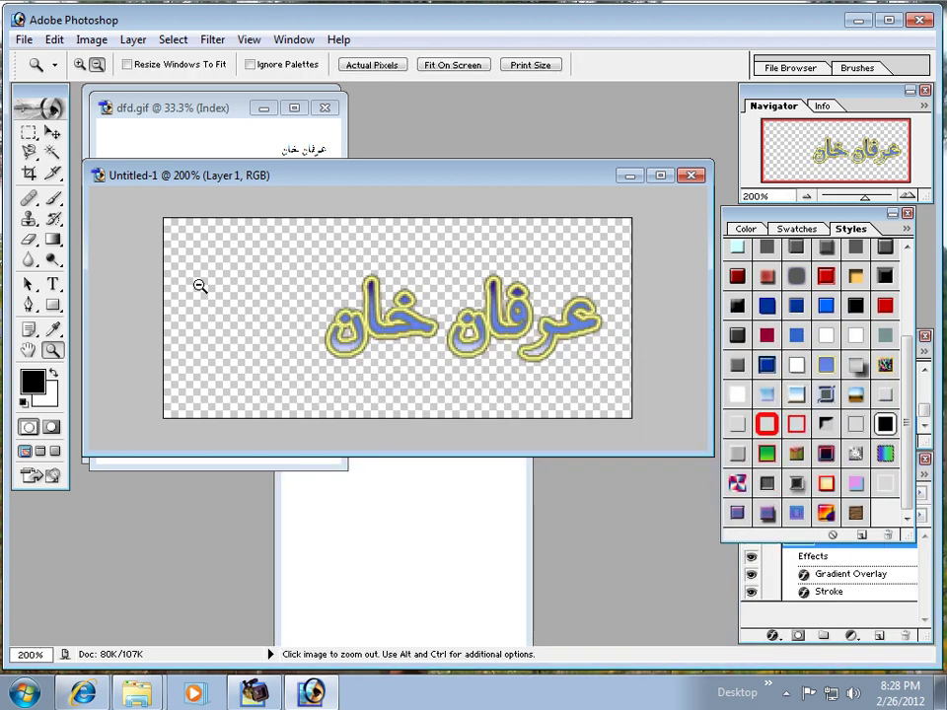
click(23, 40)
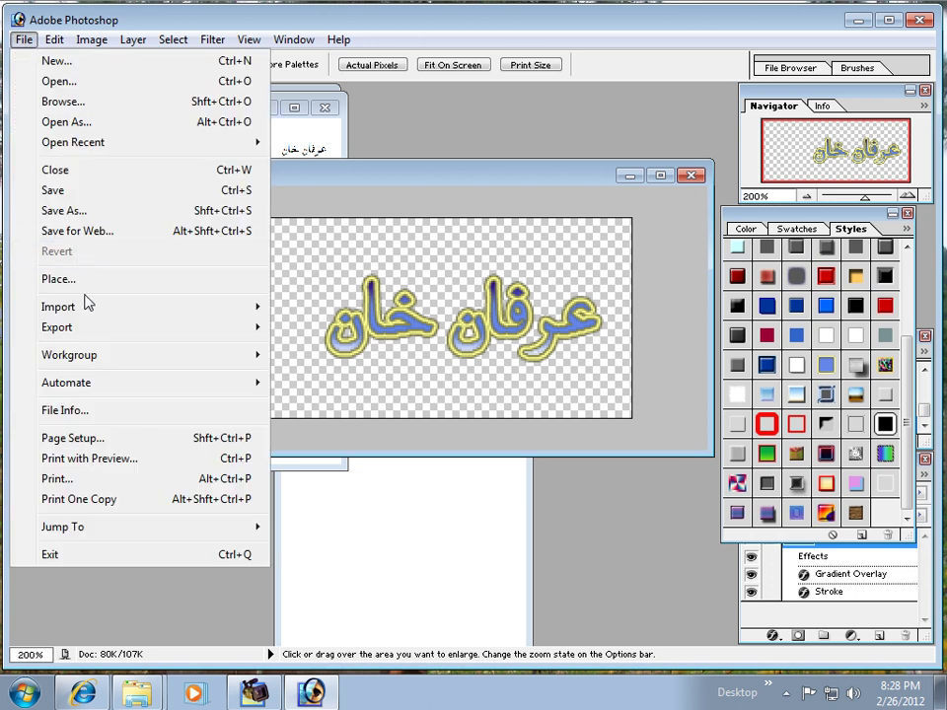
Step: Save the styled Urdu name on the Desktop as 01.psd, then close its window
click(82, 196)
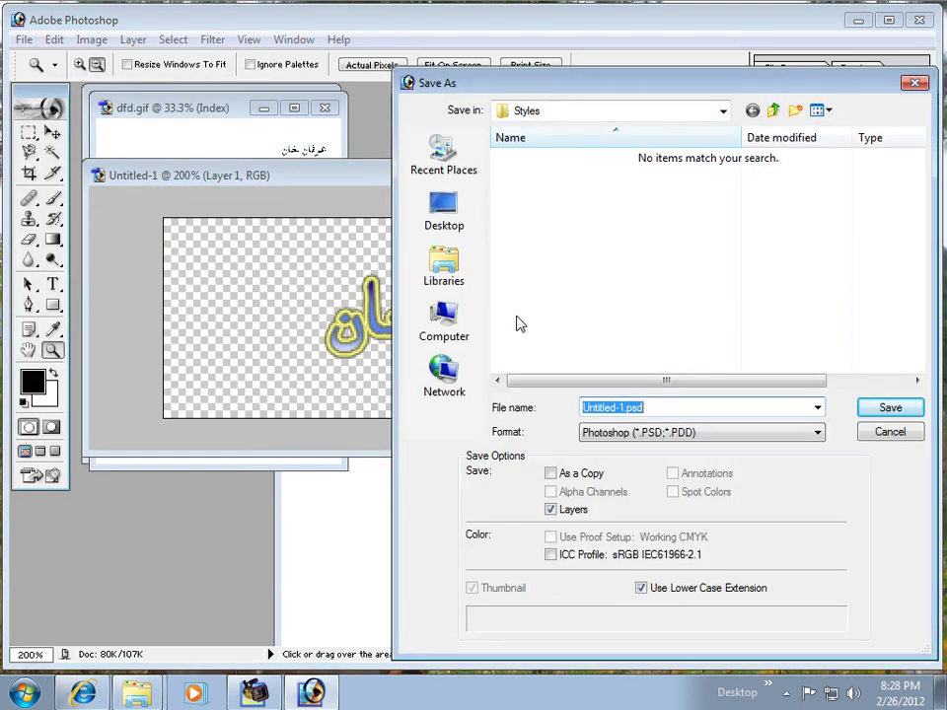
text(01)
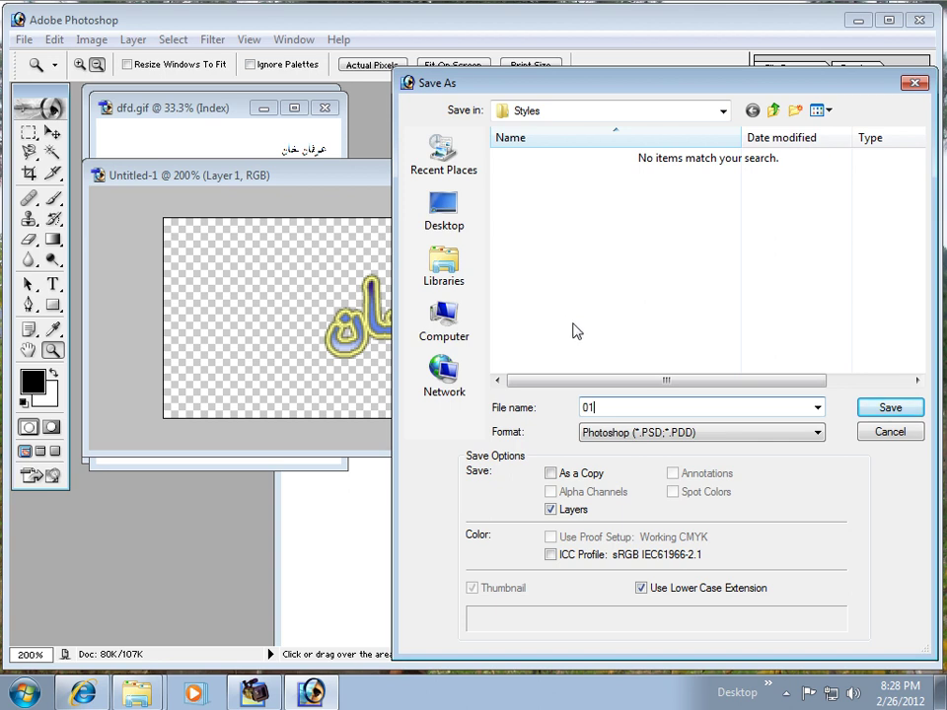
click(441, 224)
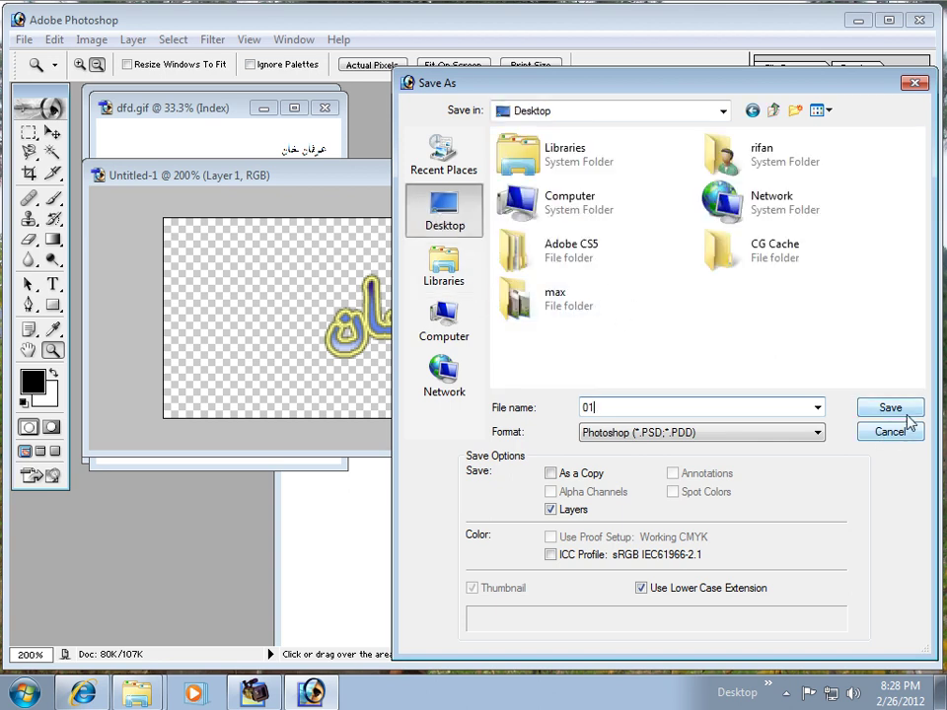
text(1)
click(904, 414)
click(685, 184)
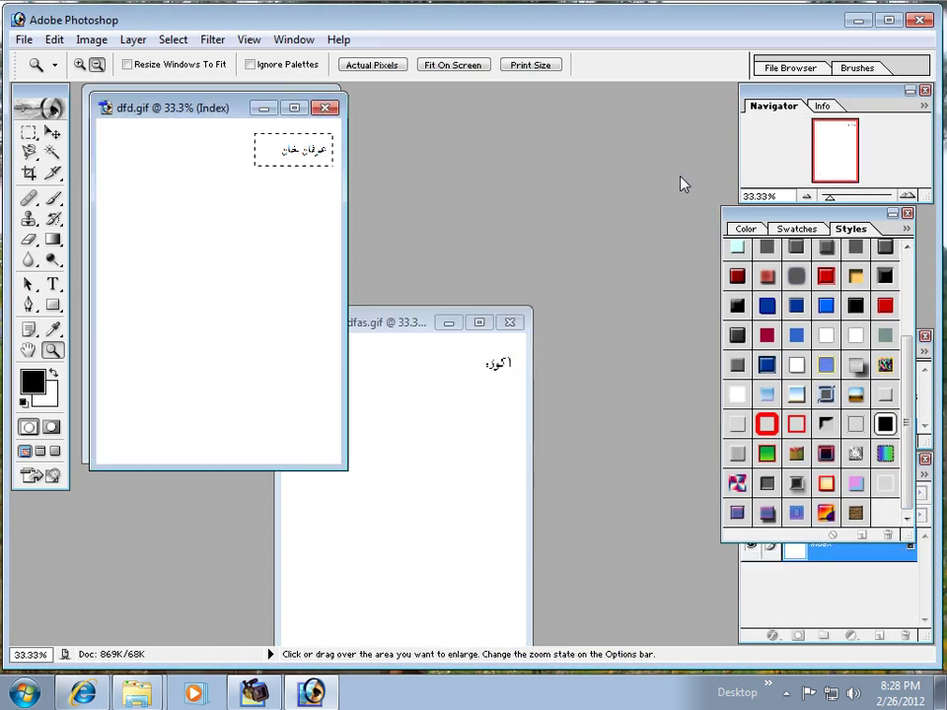
Step: Close dfd.gif, copy the Urdu word from sdfasdfasdfas.gif, and paste it into a new transparent document
click(324, 107)
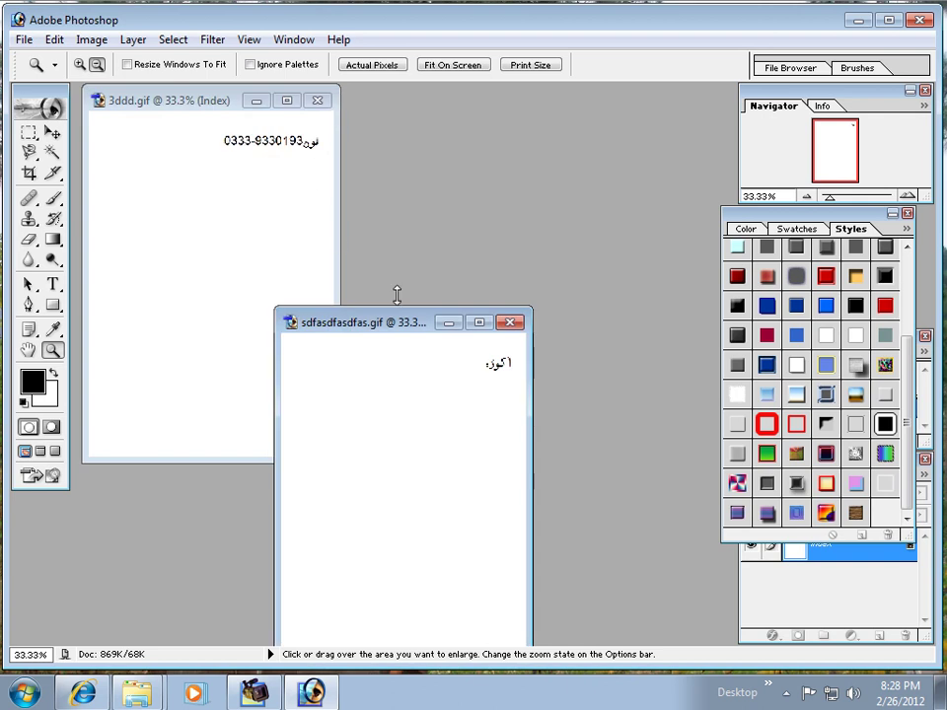
click(29, 131)
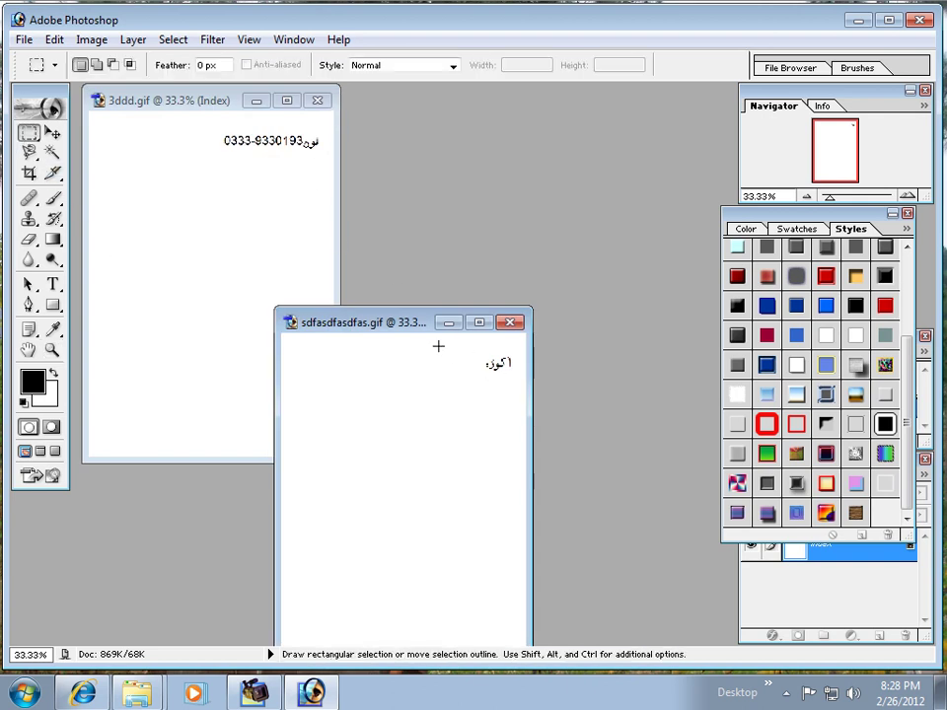
drag(506, 373, 516, 381)
key(ctrl+c)
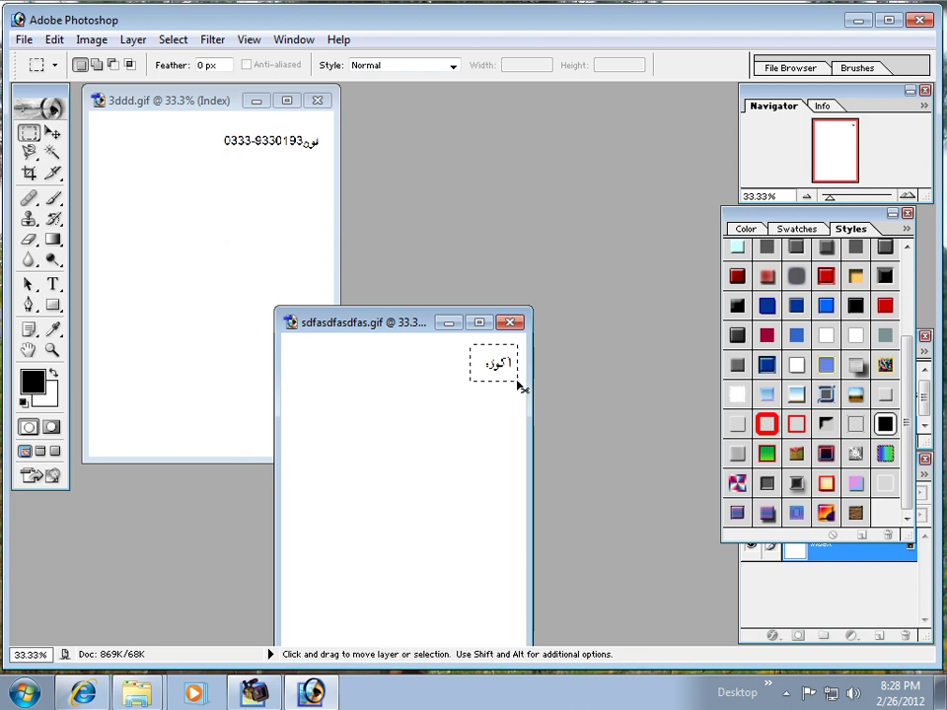
key(ctrl+n)
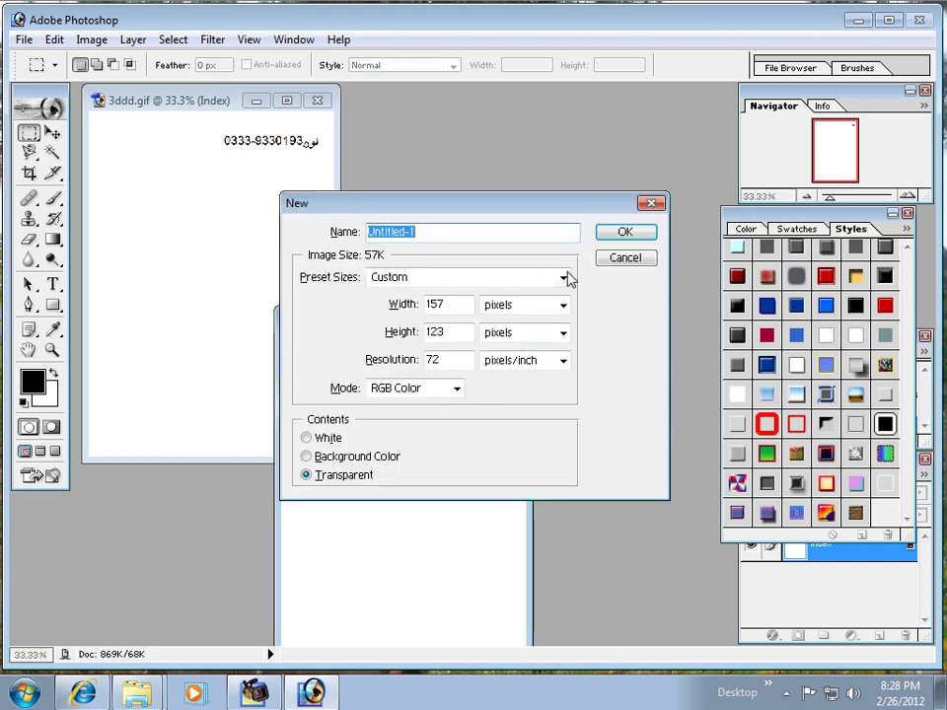
click(624, 236)
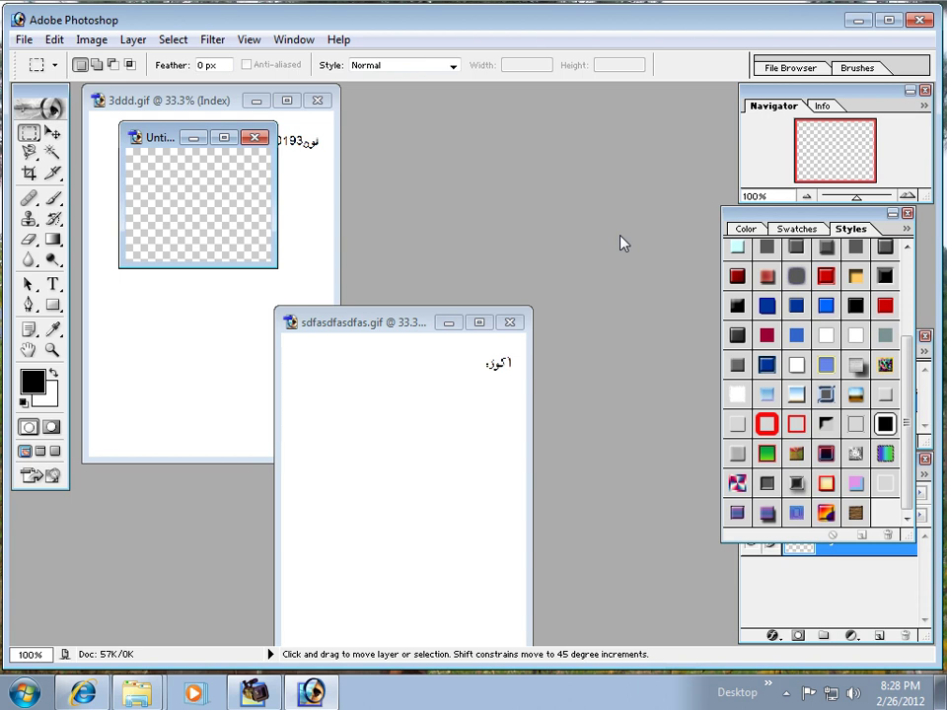
key(ctrl+v)
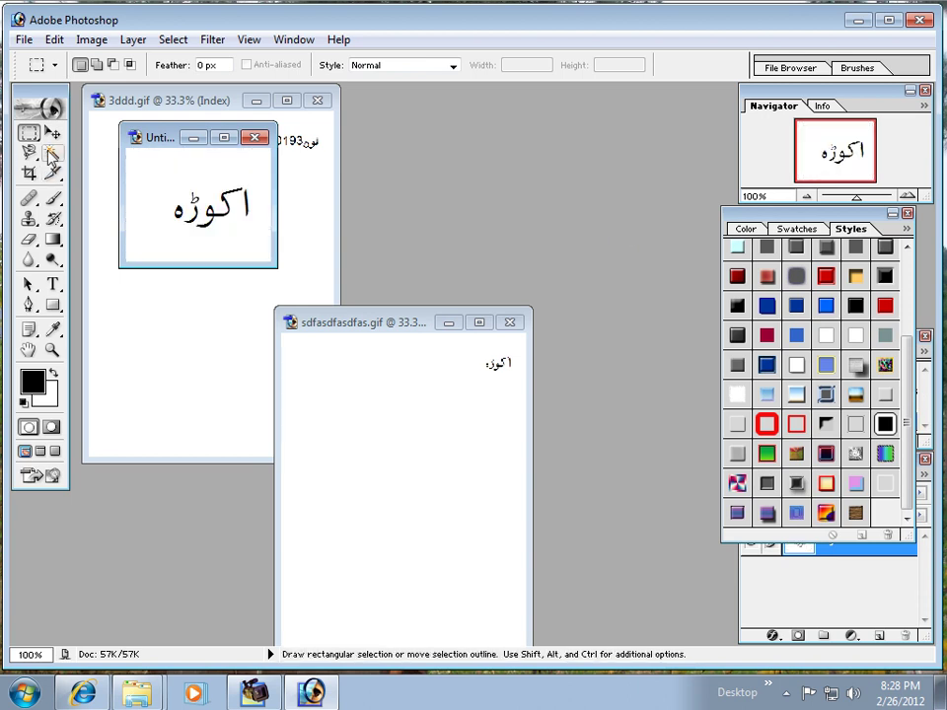
Step: Delete the white background around the word with the Magic Wand, deselect, and zoom in on it
key(w)
click(164, 176)
key(Delete)
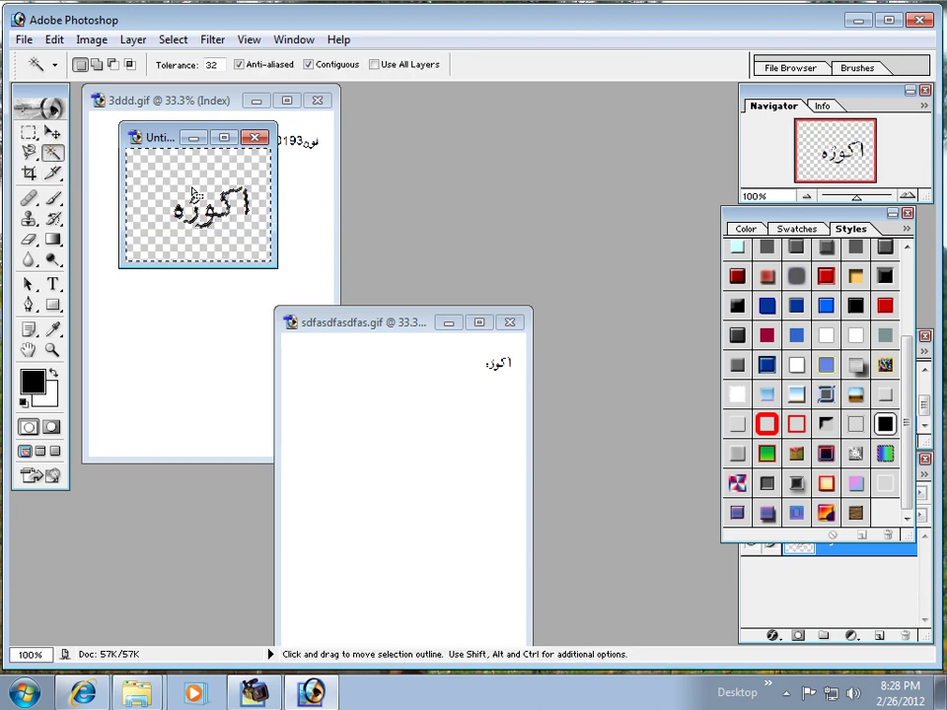
key(ctrl+d)
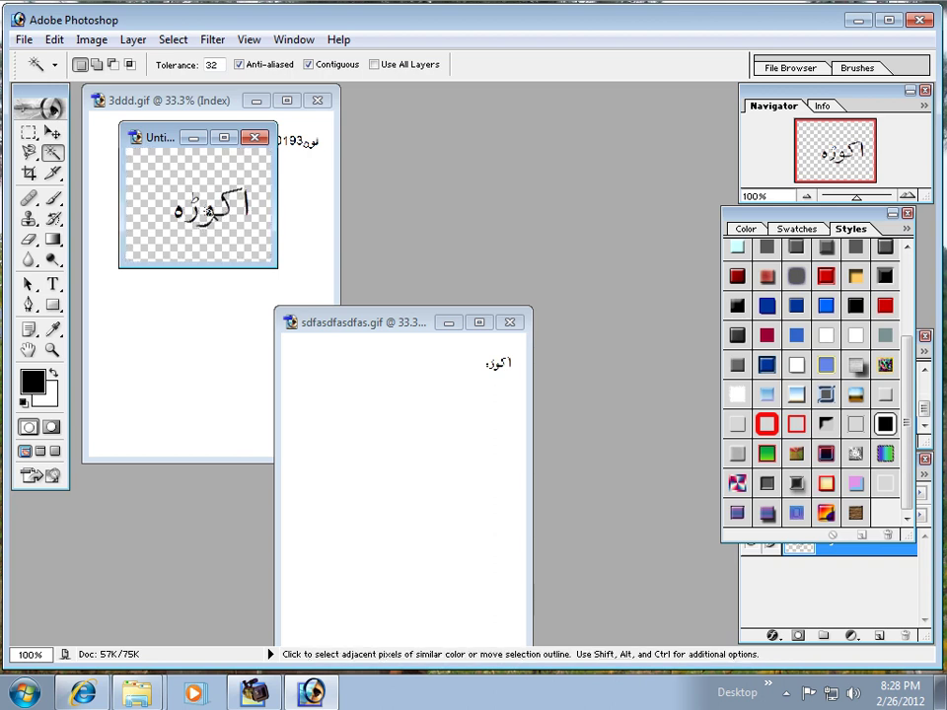
key(ctrl+plus)
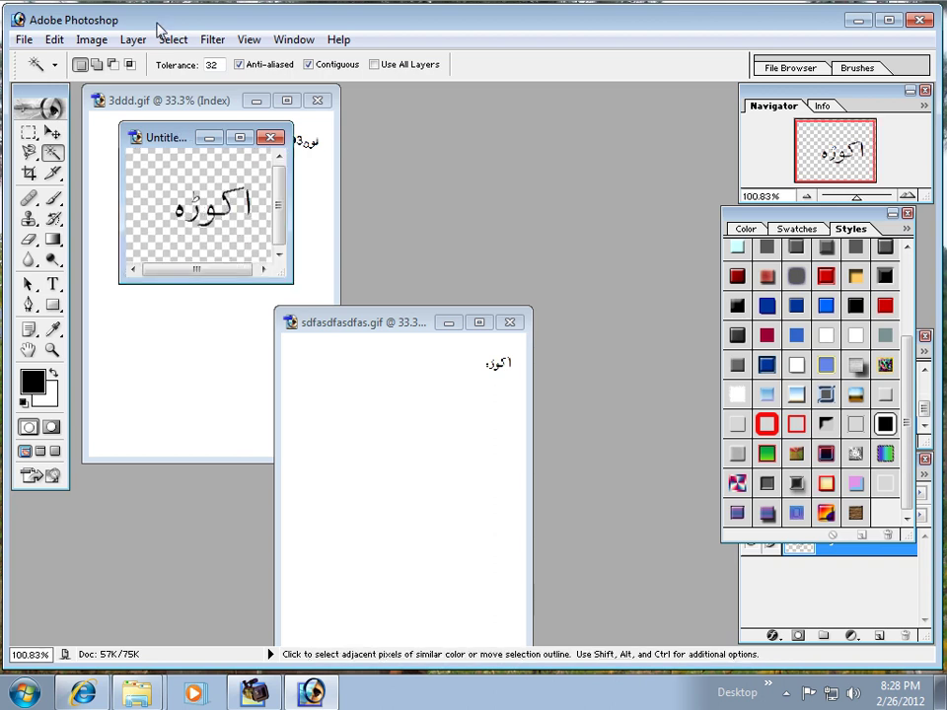
key(z)
alt+click(241, 233)
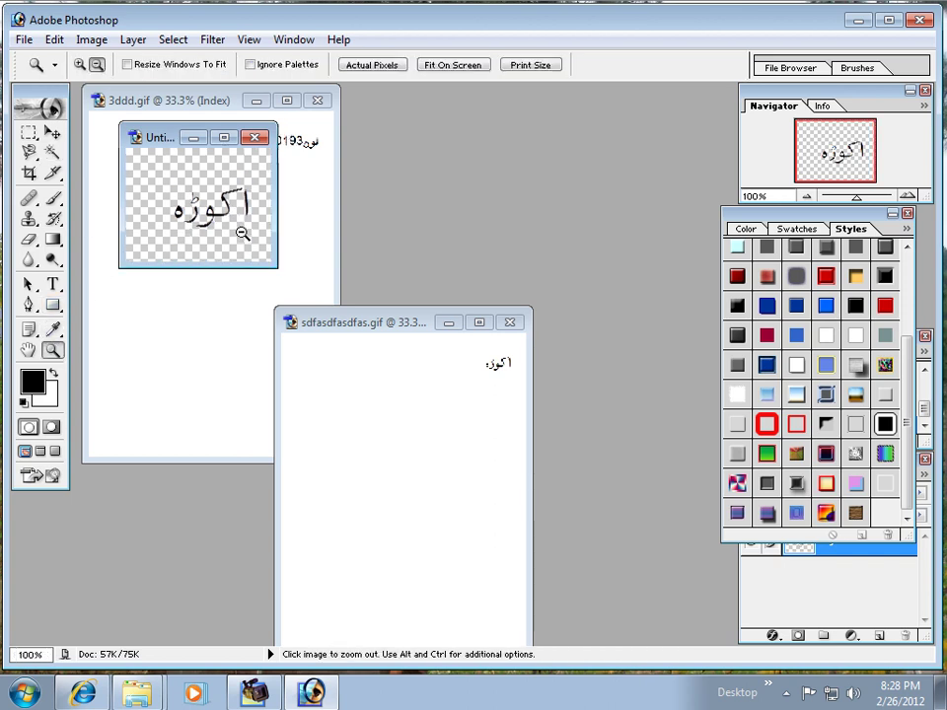
click(80, 65)
drag(143, 172, 260, 239)
drag(156, 193, 261, 241)
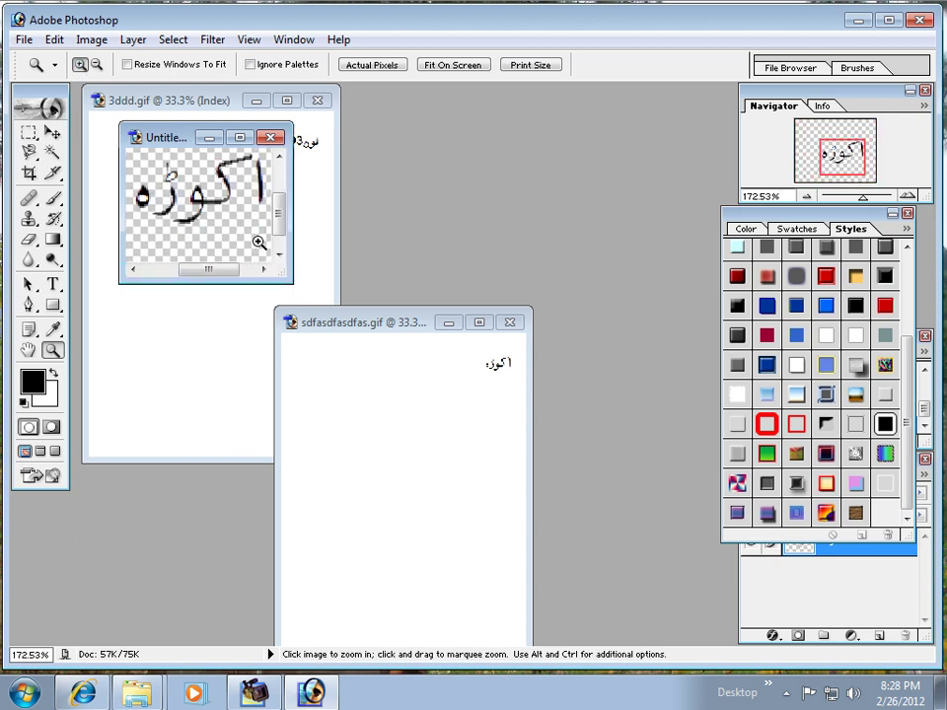
click(51, 154)
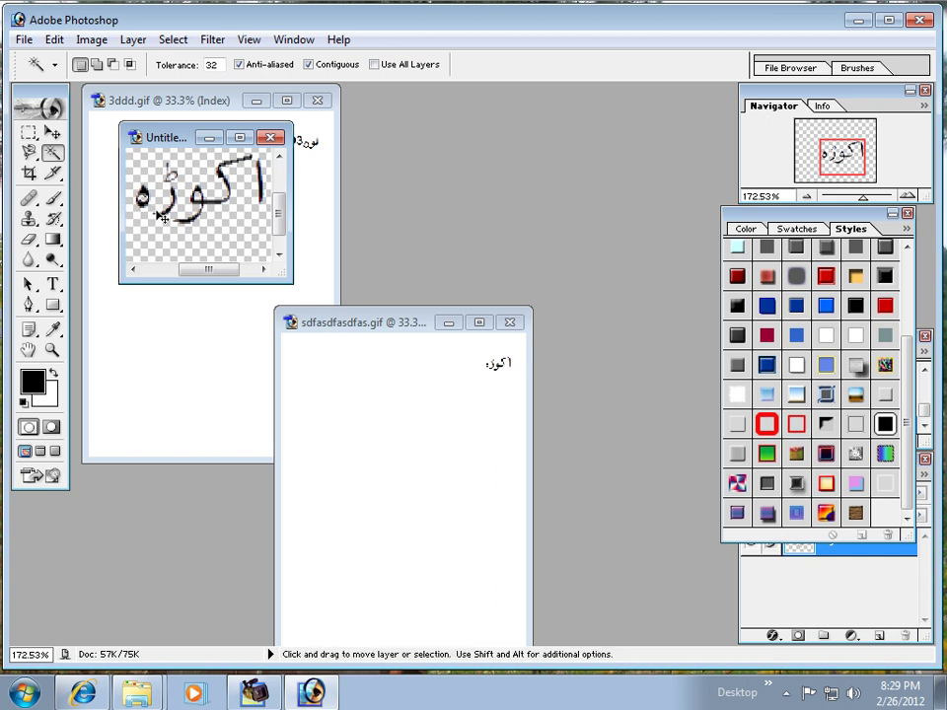
Step: After trying grey, blue and red-green presets, apply the blue gradient yellow-stroke style and fit on screen
click(801, 367)
click(827, 368)
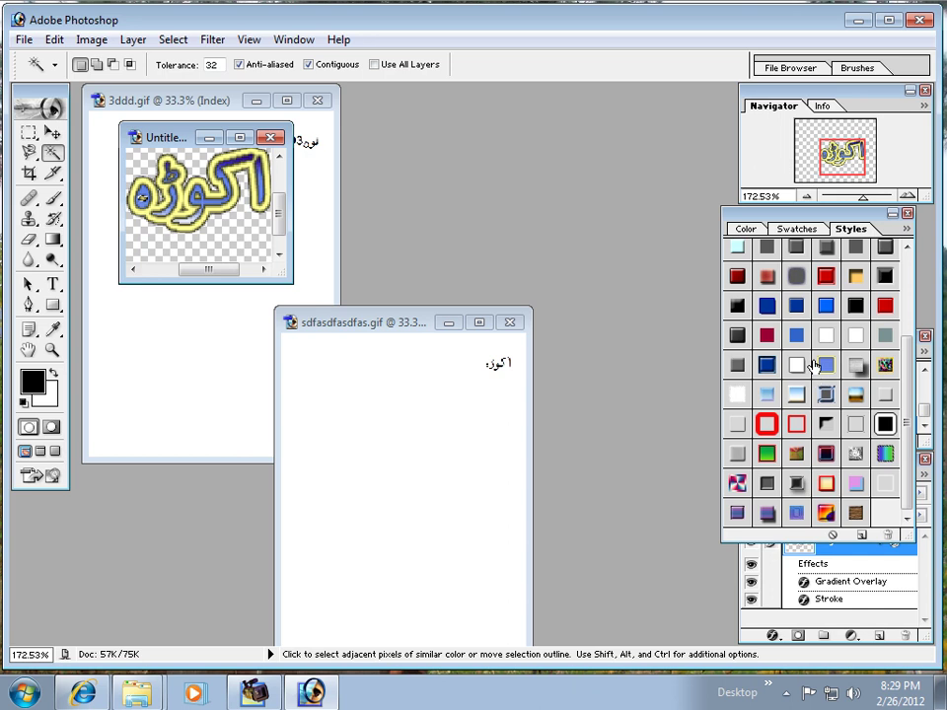
click(794, 336)
click(828, 369)
click(767, 448)
click(827, 368)
drag(188, 143, 344, 204)
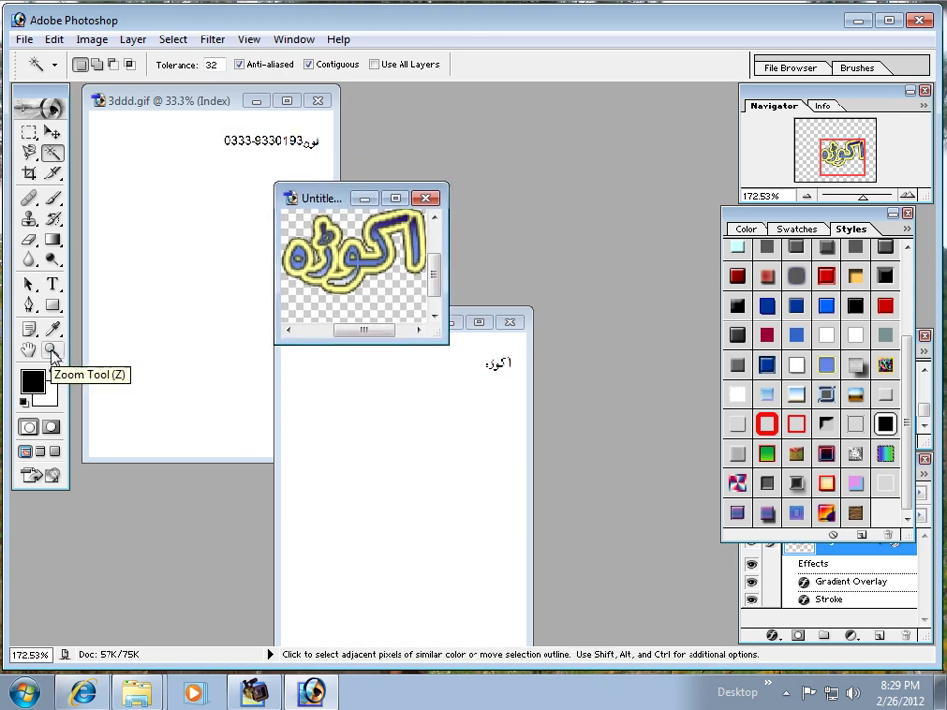
click(53, 351)
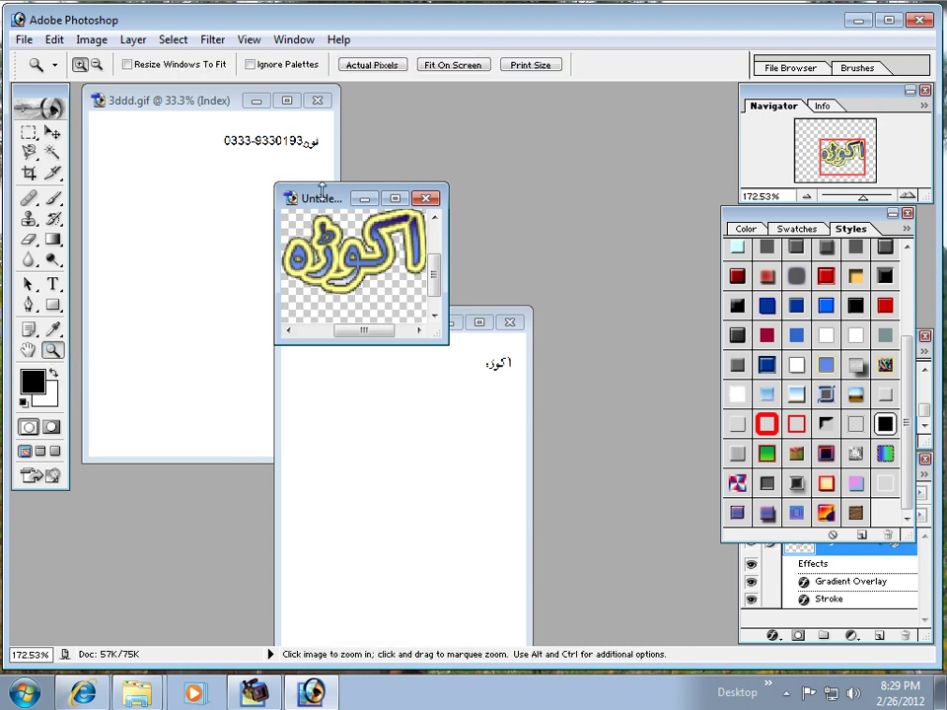
click(450, 66)
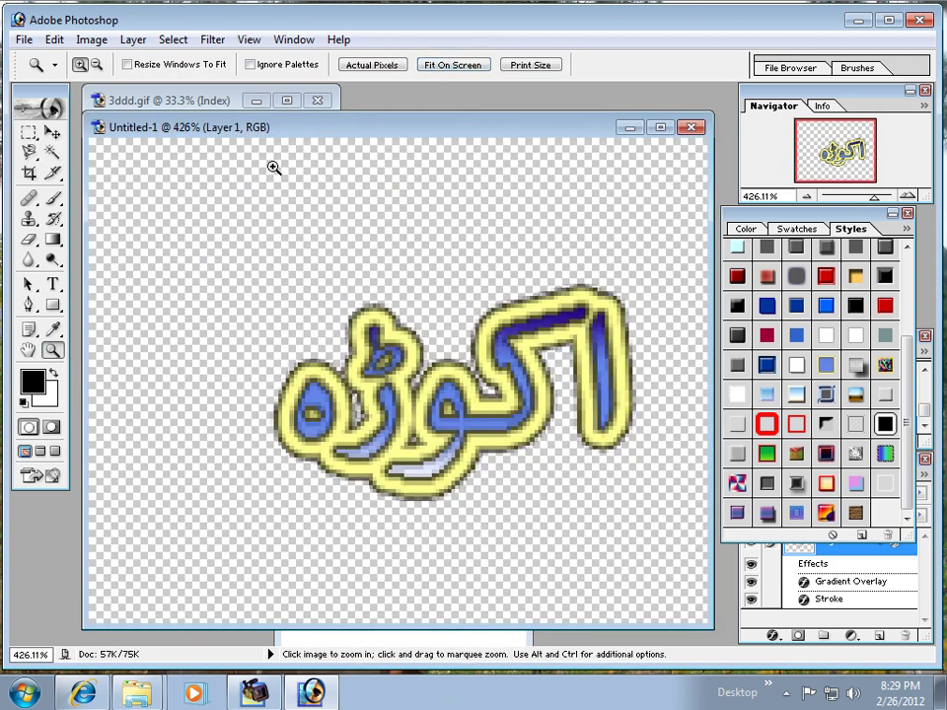
Step: Save the styled word on the Desktop as 02.psd
click(24, 40)
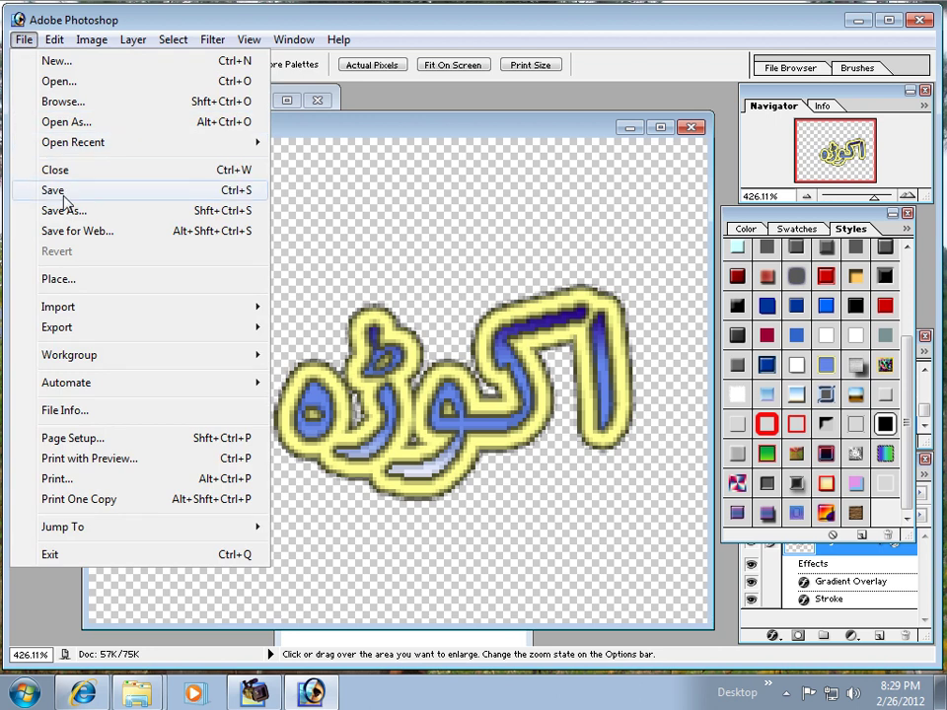
click(54, 190)
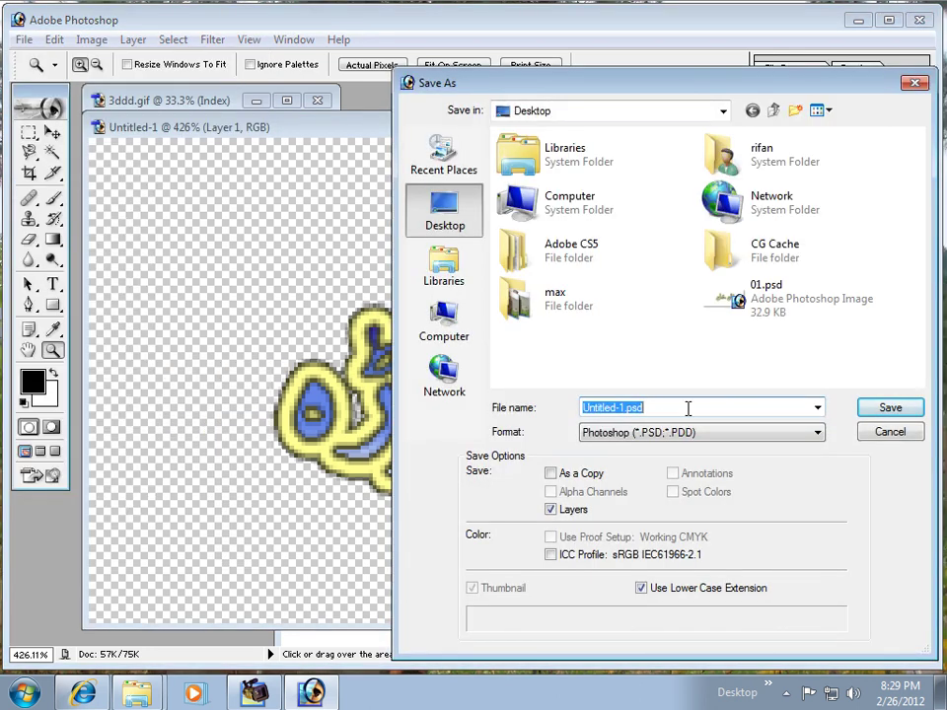
text(02)
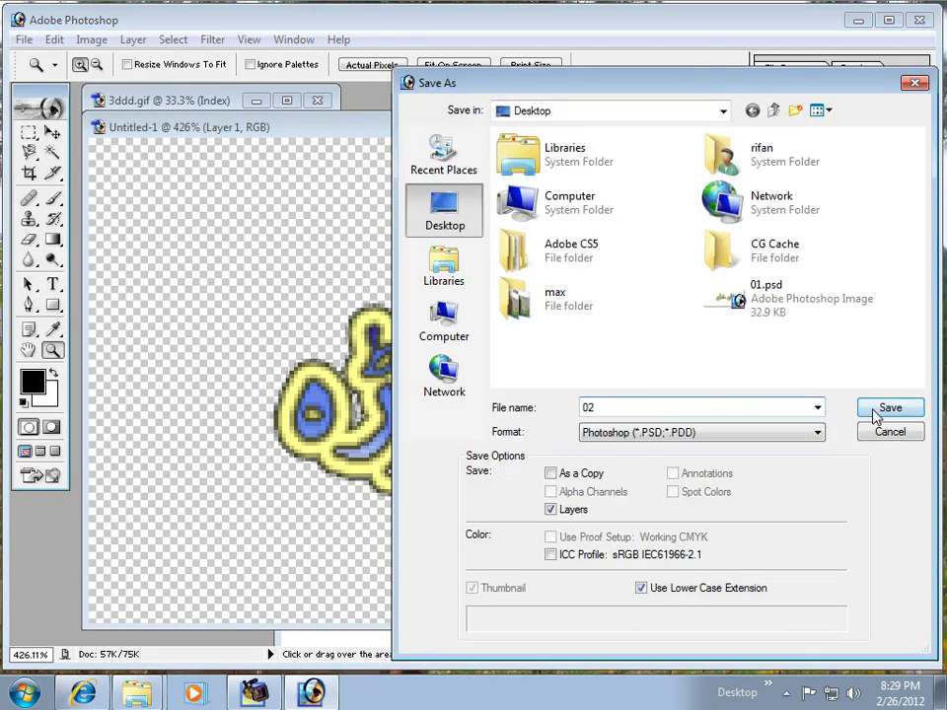
click(877, 415)
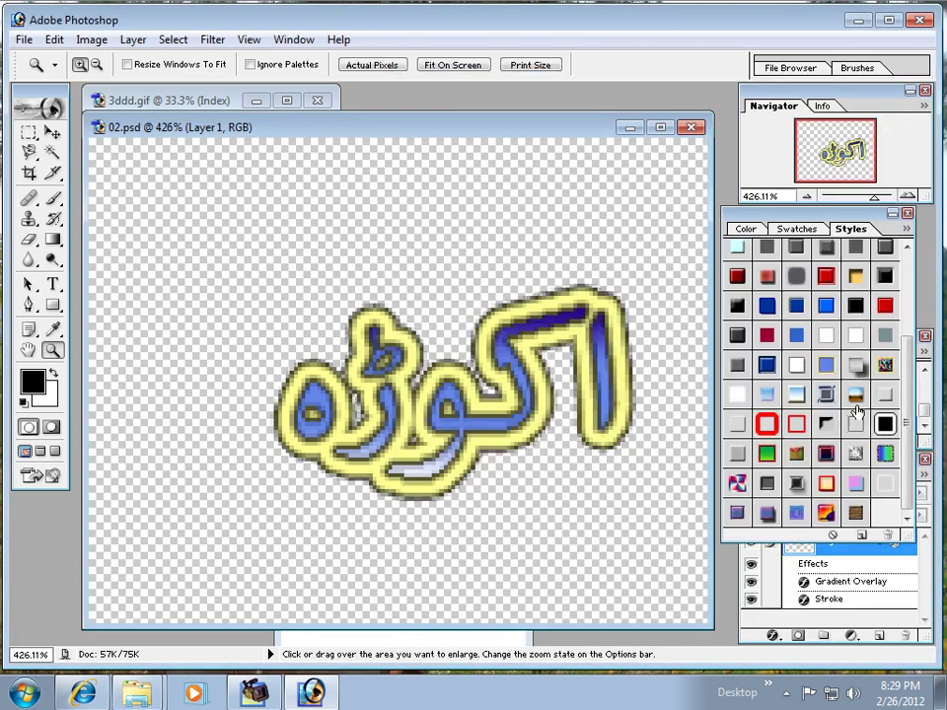
click(692, 131)
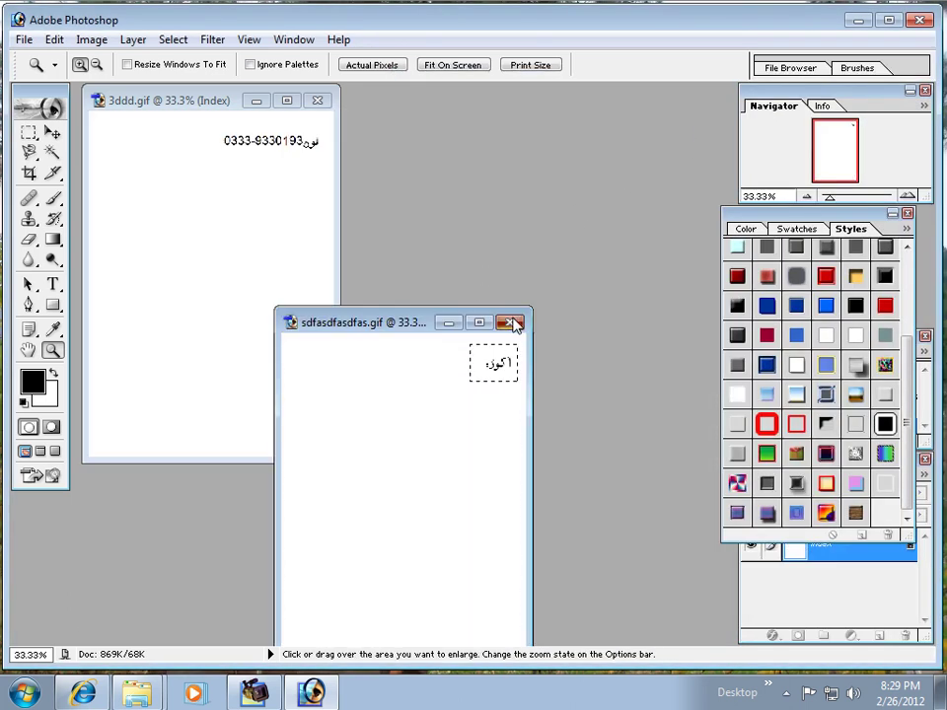
Step: Copy the phone number from 3ddd.gif into a new transparent document and delete its white background
click(510, 321)
click(34, 133)
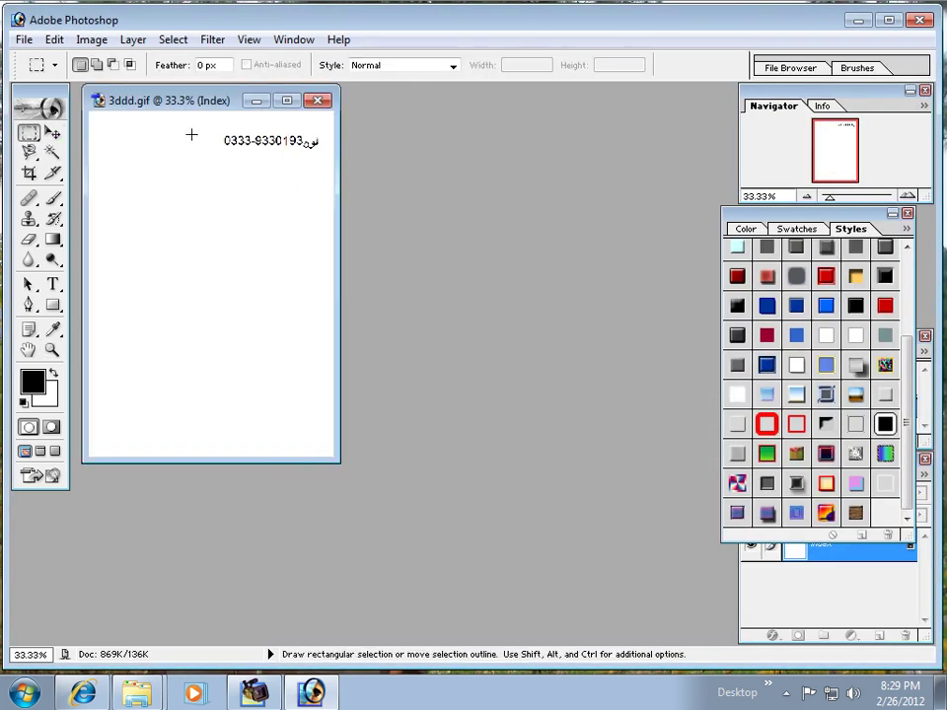
drag(244, 144, 301, 155)
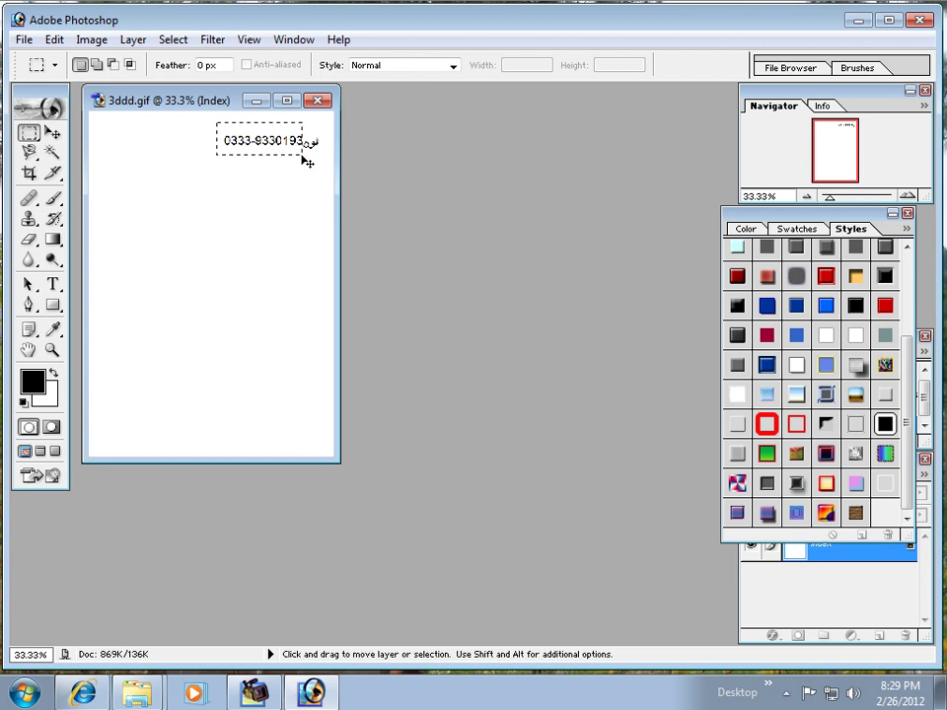
key(ctrl+n)
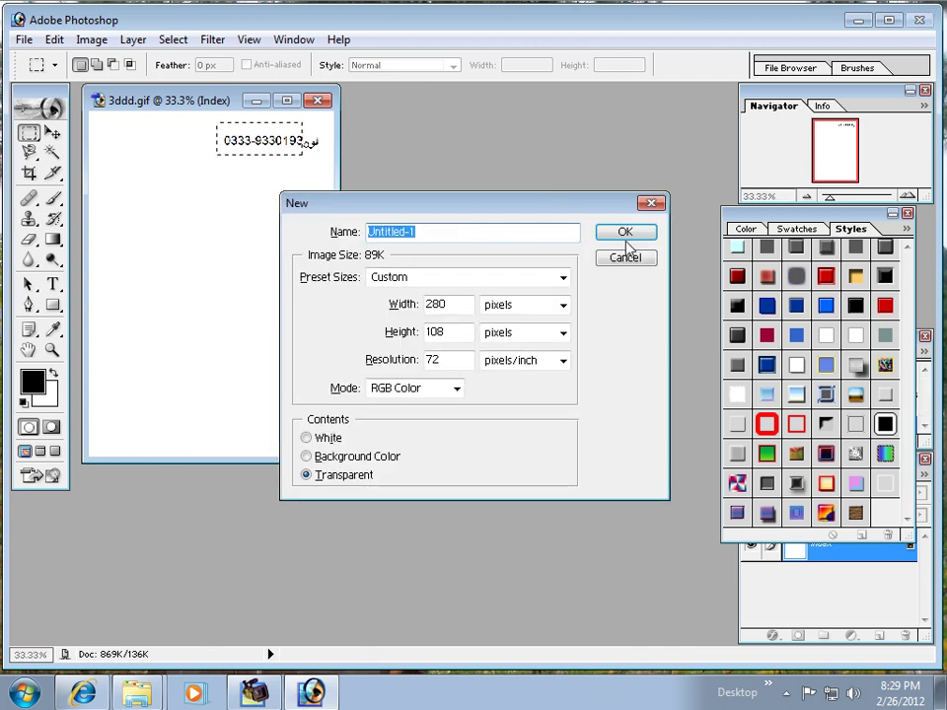
click(622, 237)
key(ctrl+v)
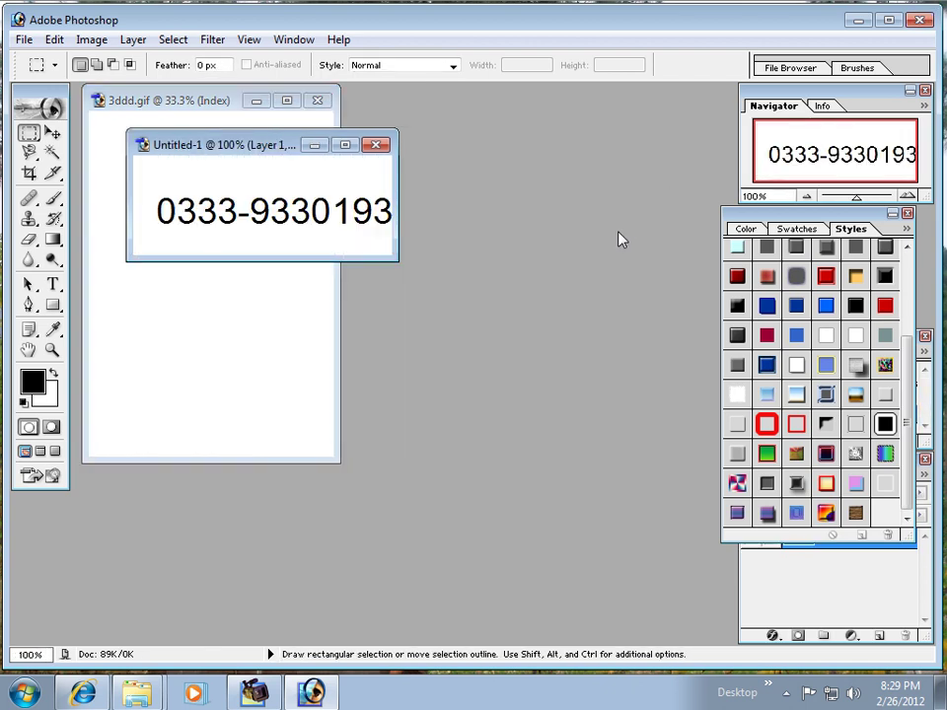
click(52, 153)
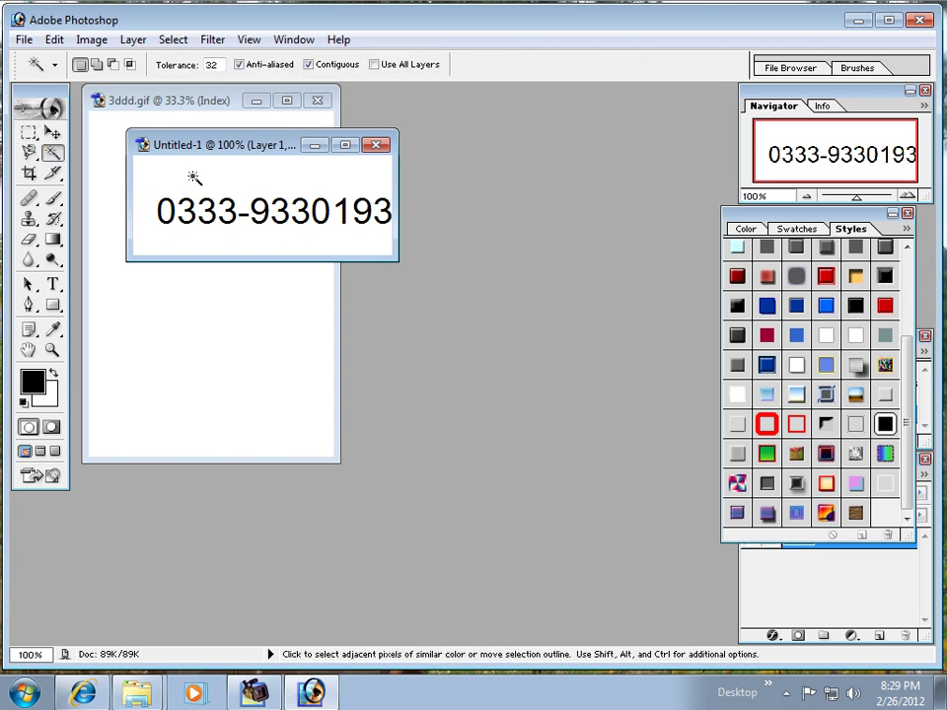
click(192, 175)
key(Delete)
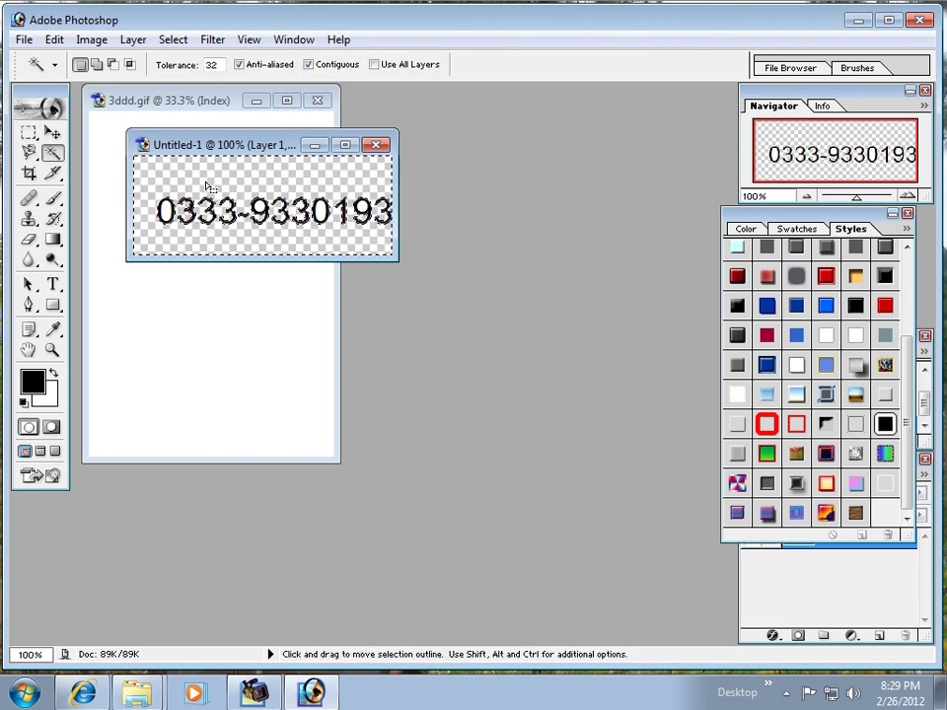
key(ctrl+d)
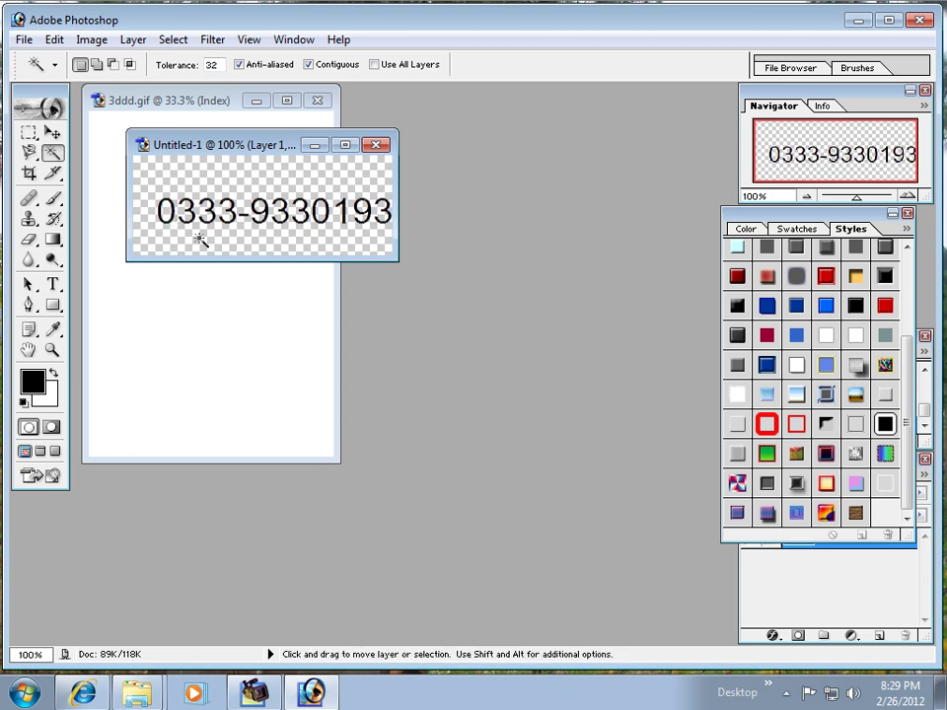
Step: Try a few preset styles on the number, then close that trial document without saving
drag(254, 153, 290, 178)
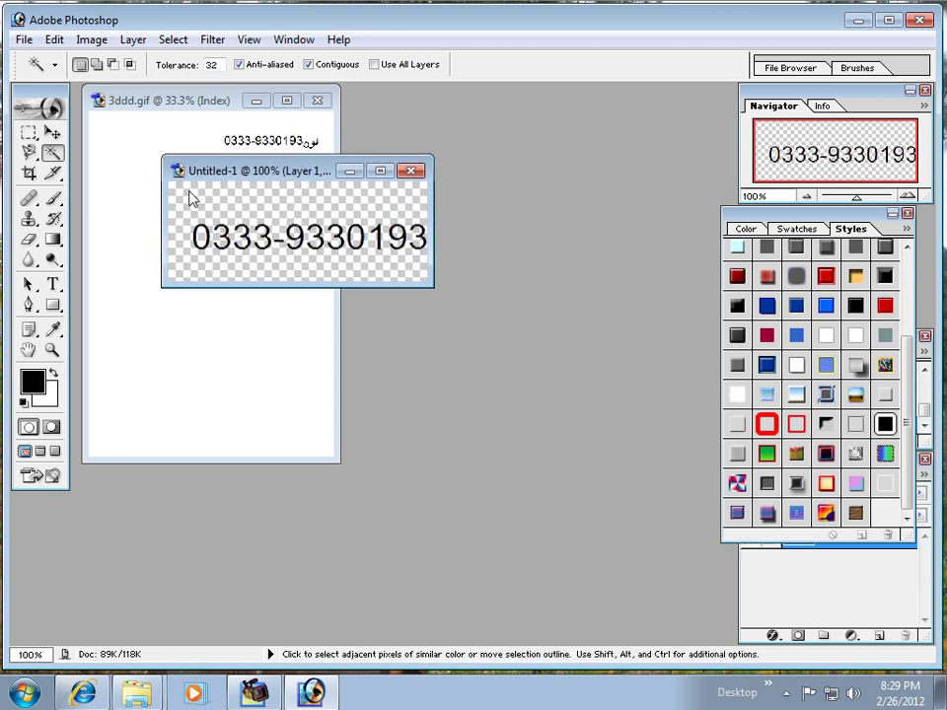
key(v)
drag(431, 225, 542, 256)
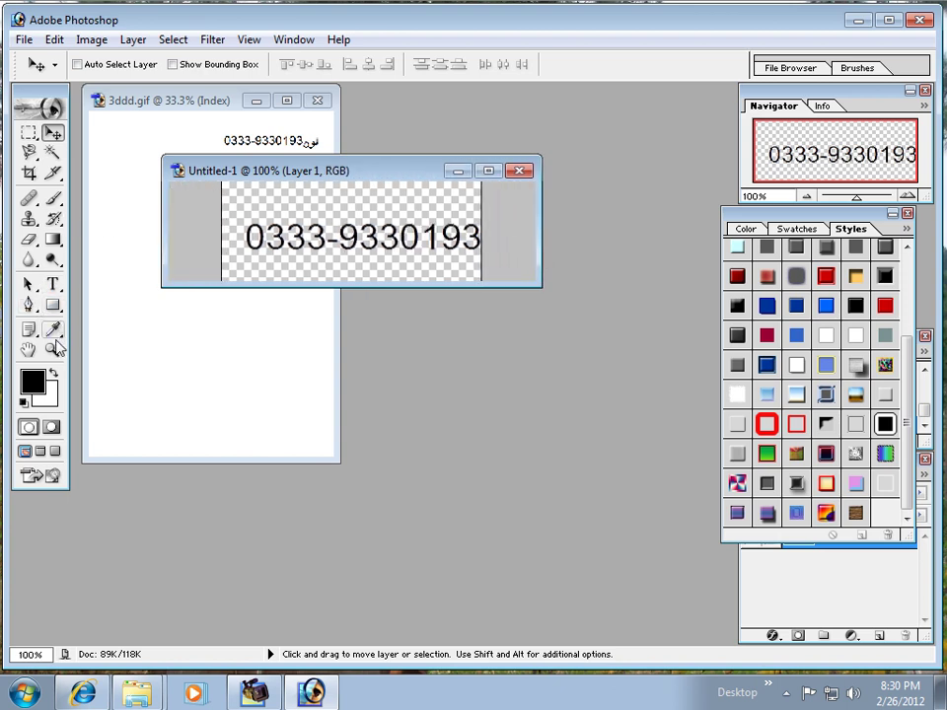
click(826, 306)
click(826, 336)
click(826, 367)
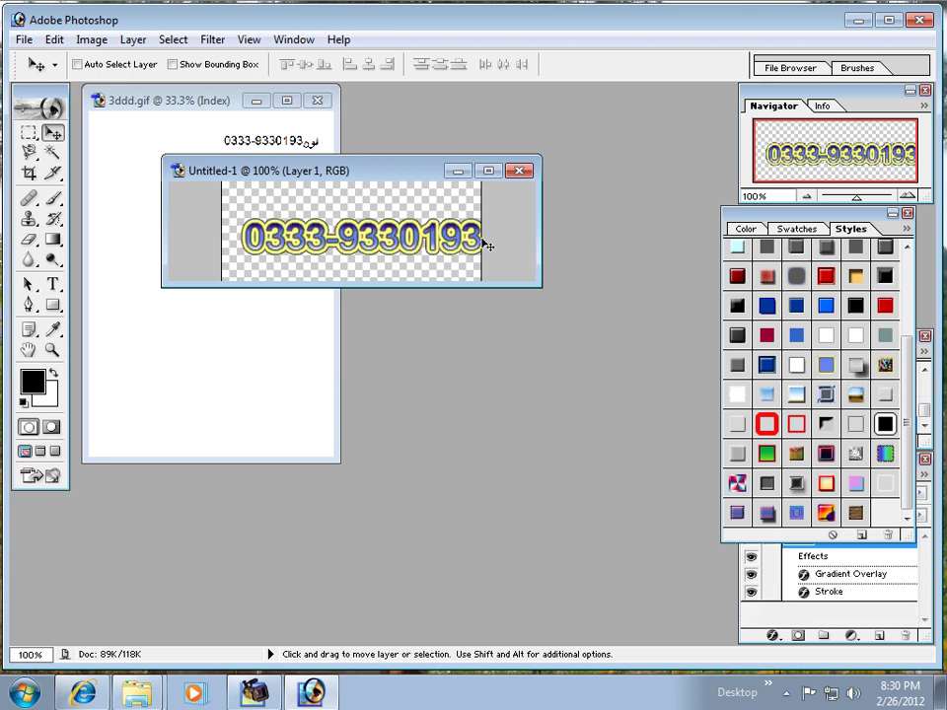
click(520, 171)
click(470, 273)
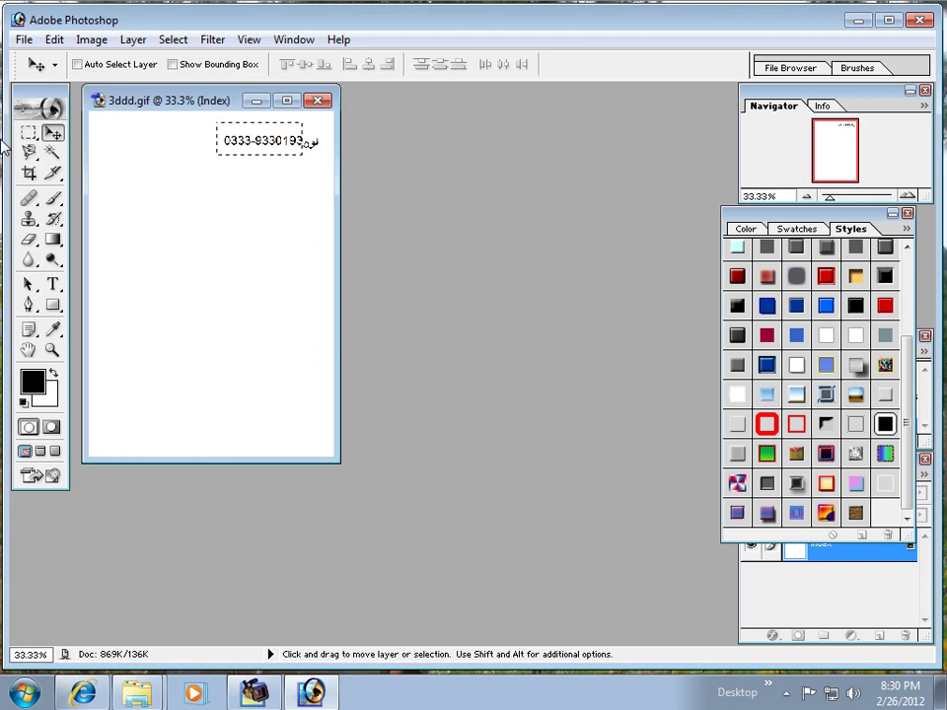
Step: Copy the number with فون into a new transparent document, remove the white, and apply a blue bevelled style
key(m)
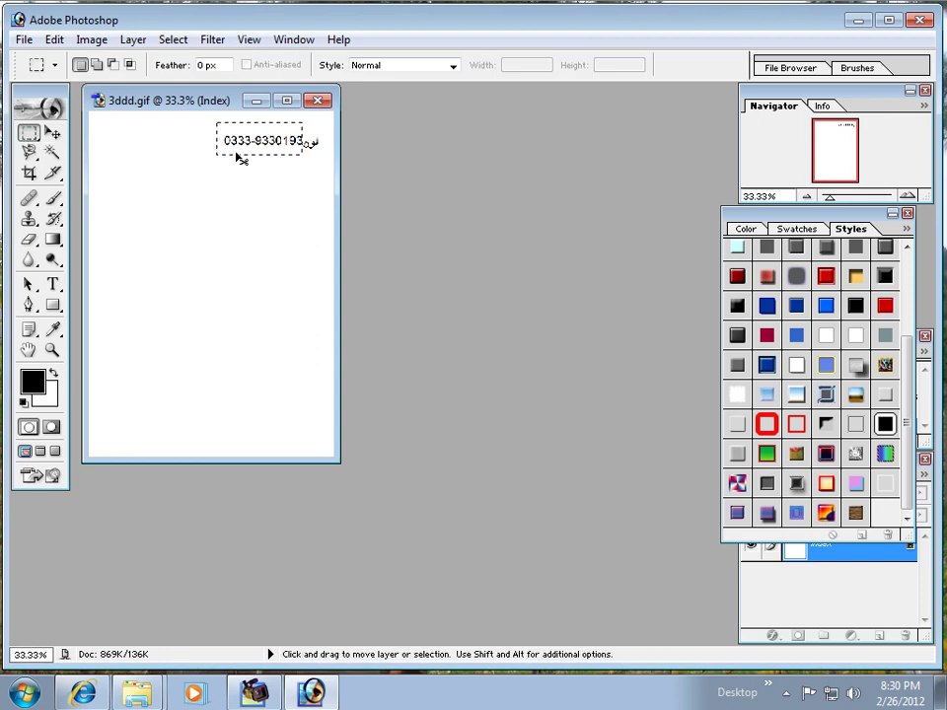
click(238, 155)
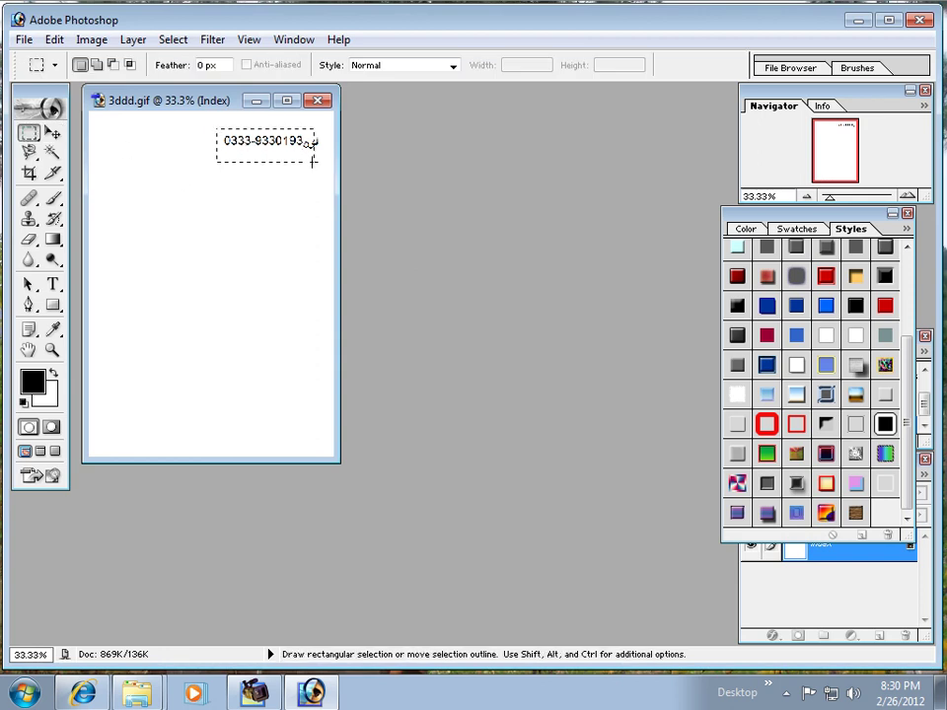
drag(309, 160, 322, 165)
key(ctrl)
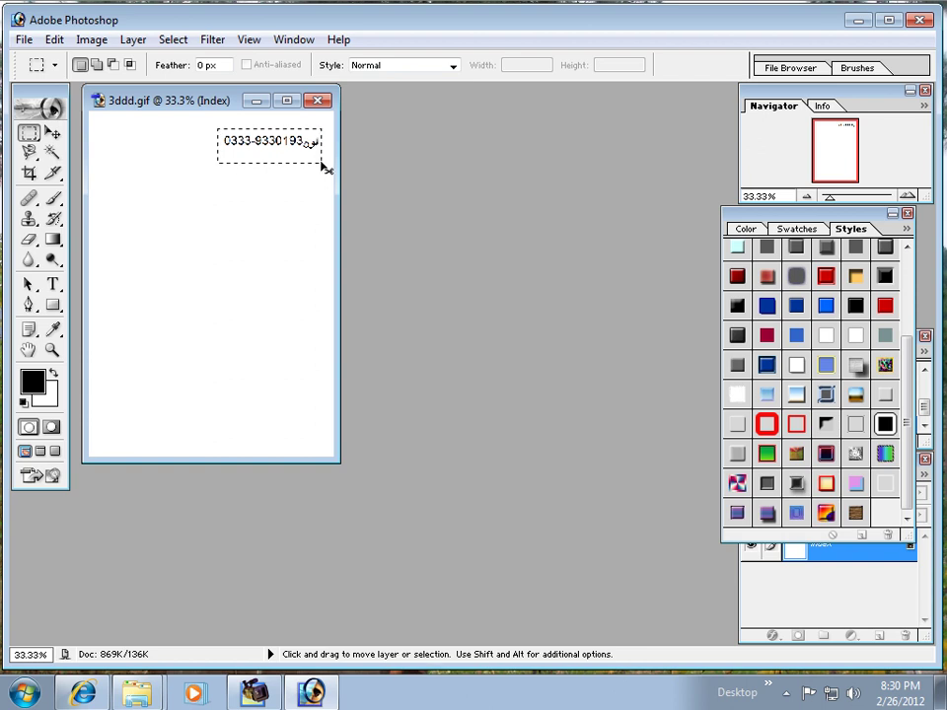
key(ctrl+n)
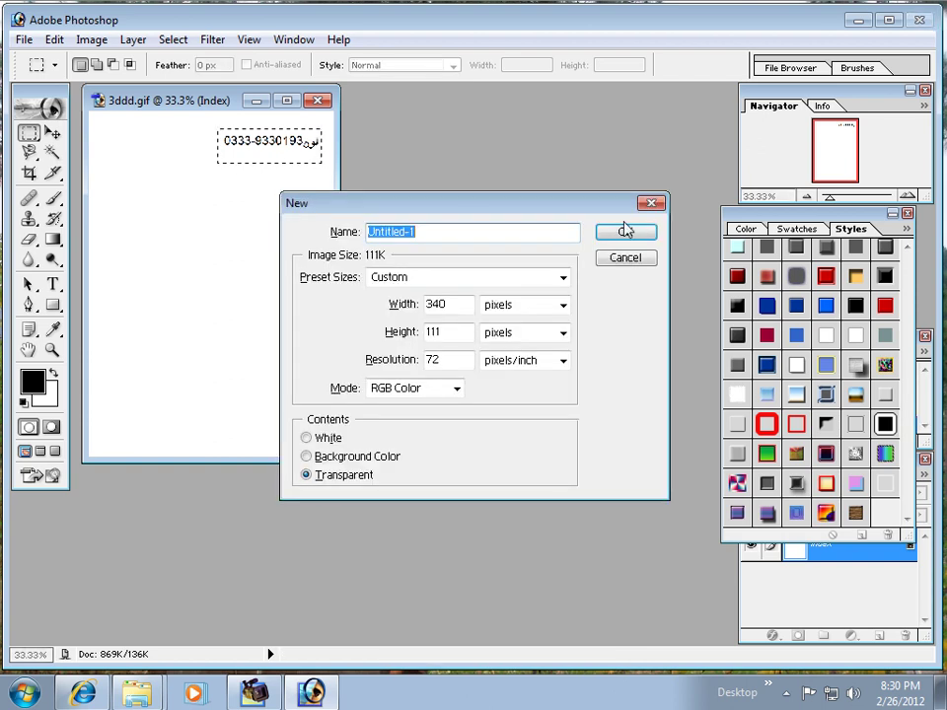
click(627, 234)
key(ctrl+v)
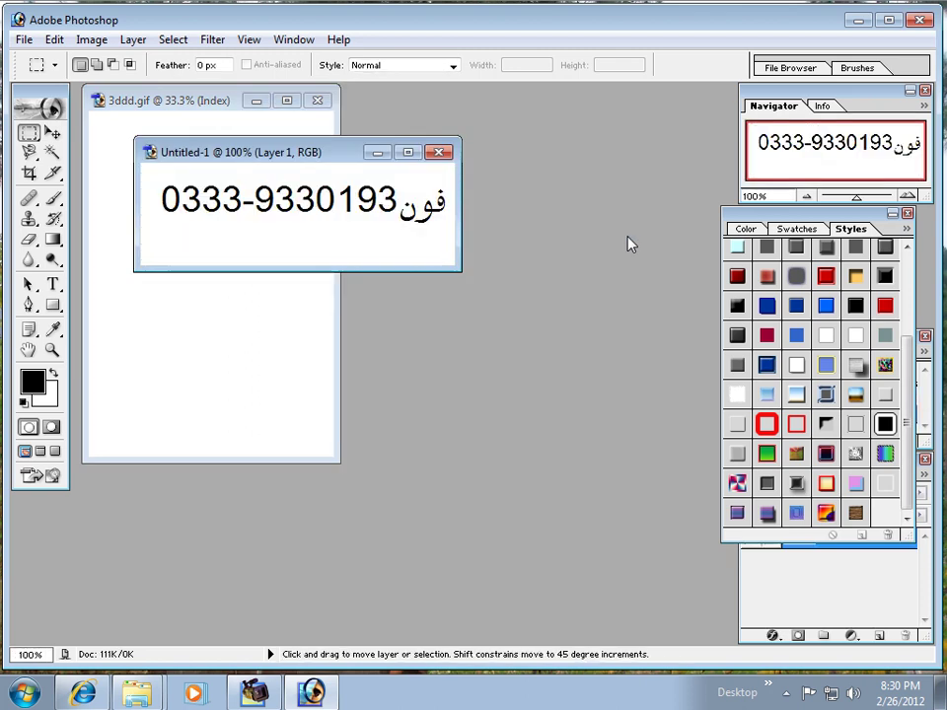
click(52, 152)
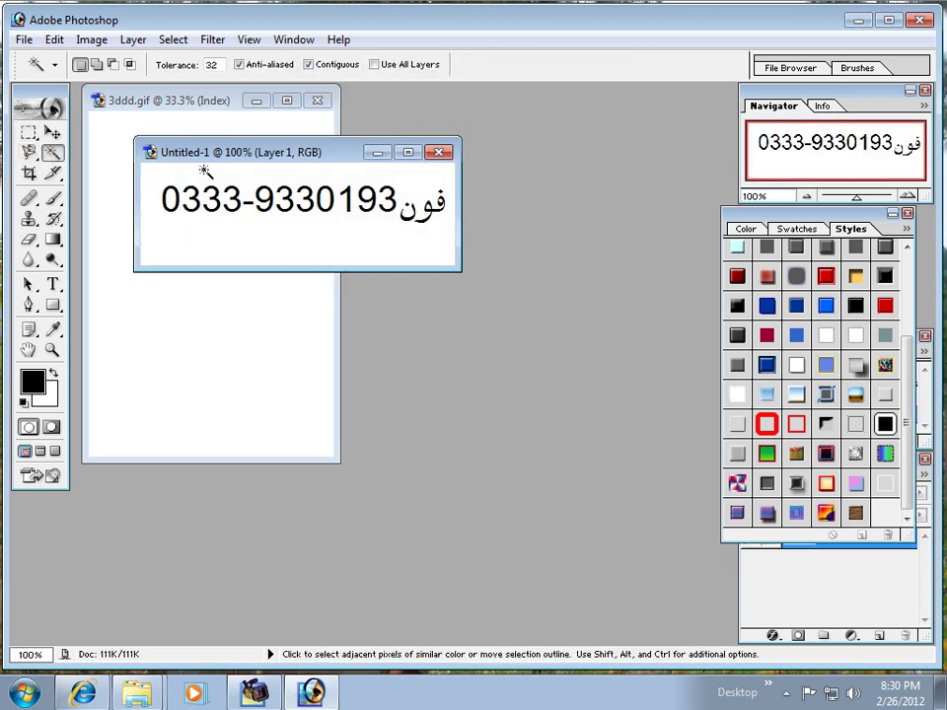
click(203, 185)
key(Delete)
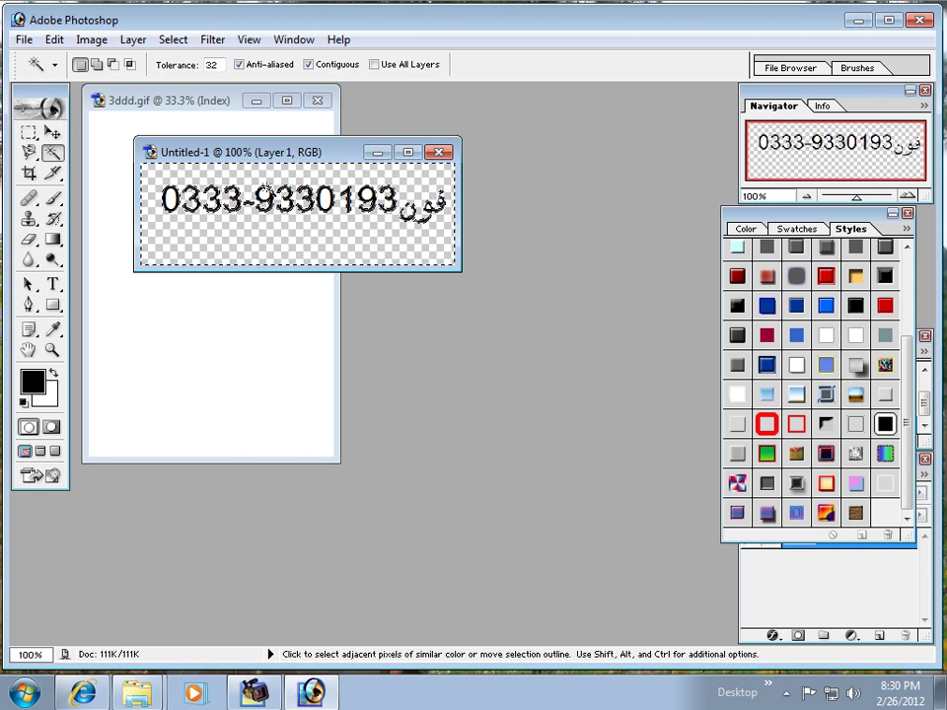
key(ctrl+d)
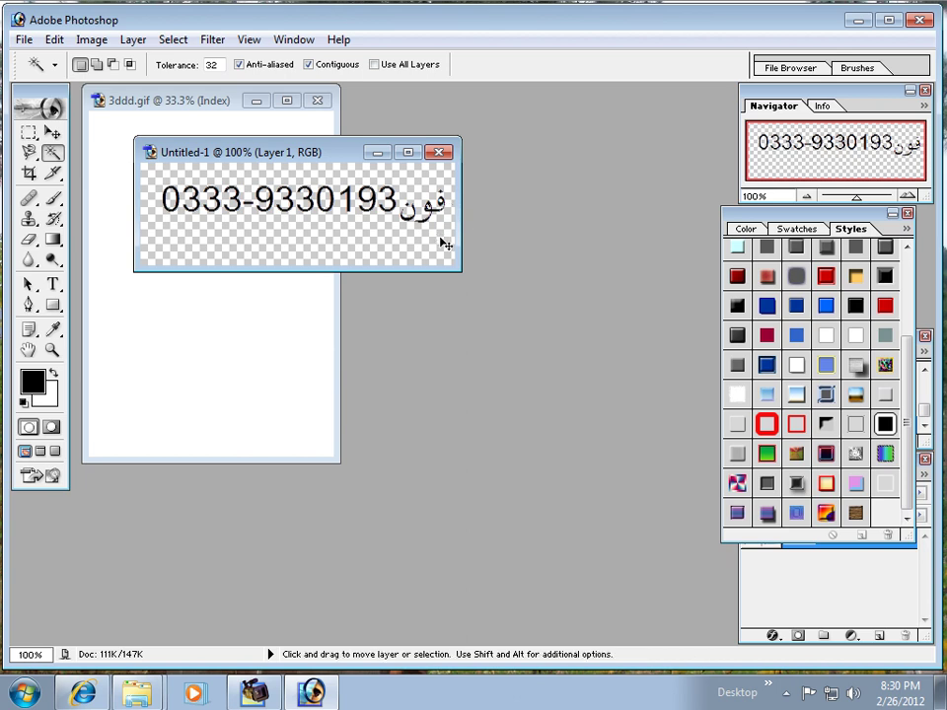
click(828, 309)
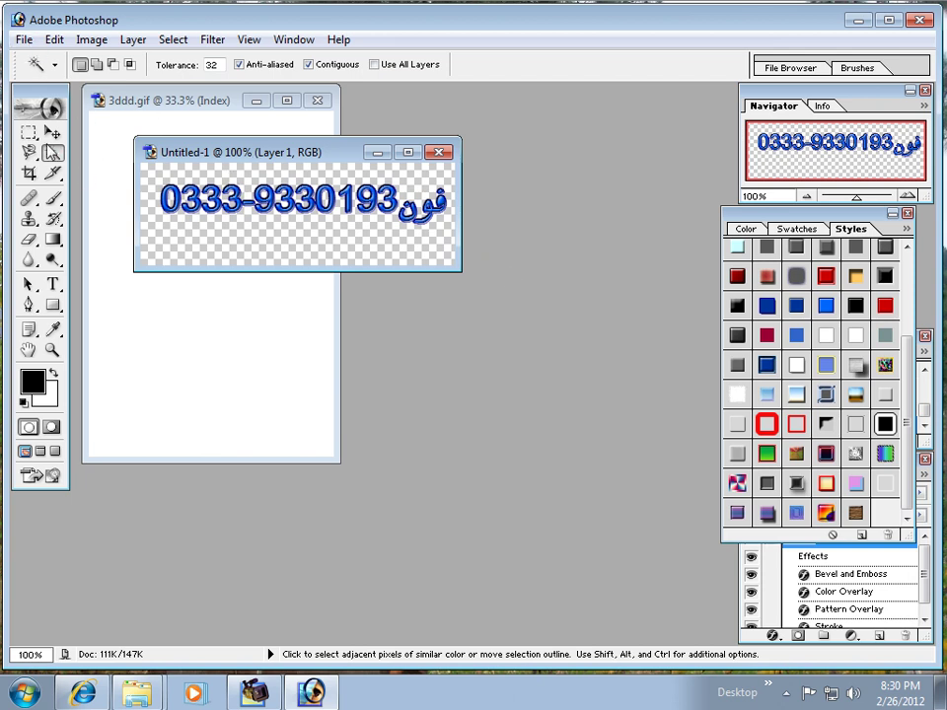
key(m)
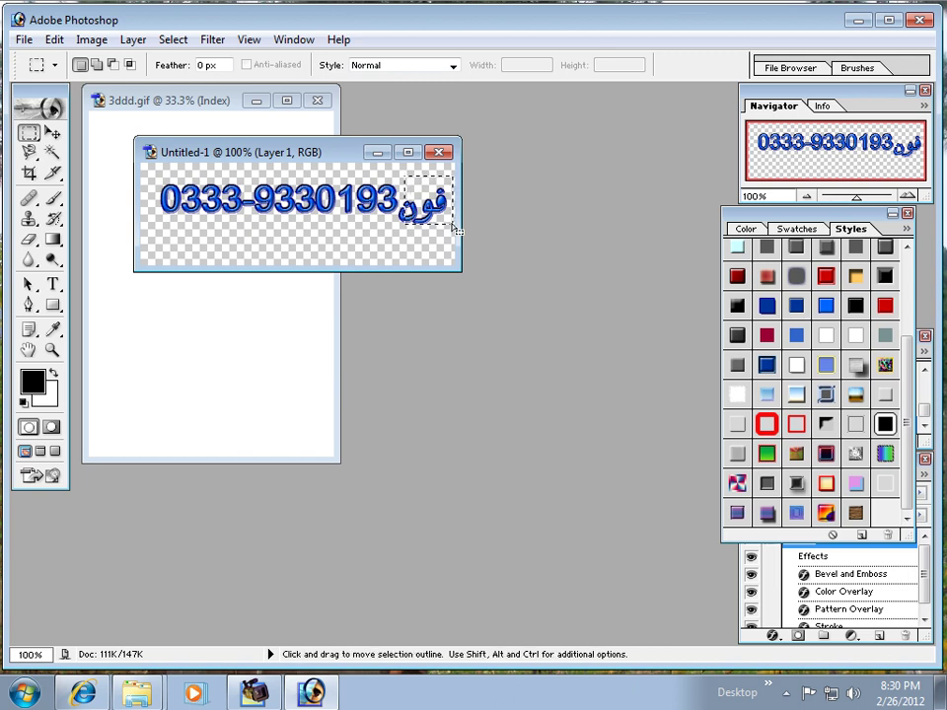
Step: Marquee-select the whole word فون
key(ctrl+d)
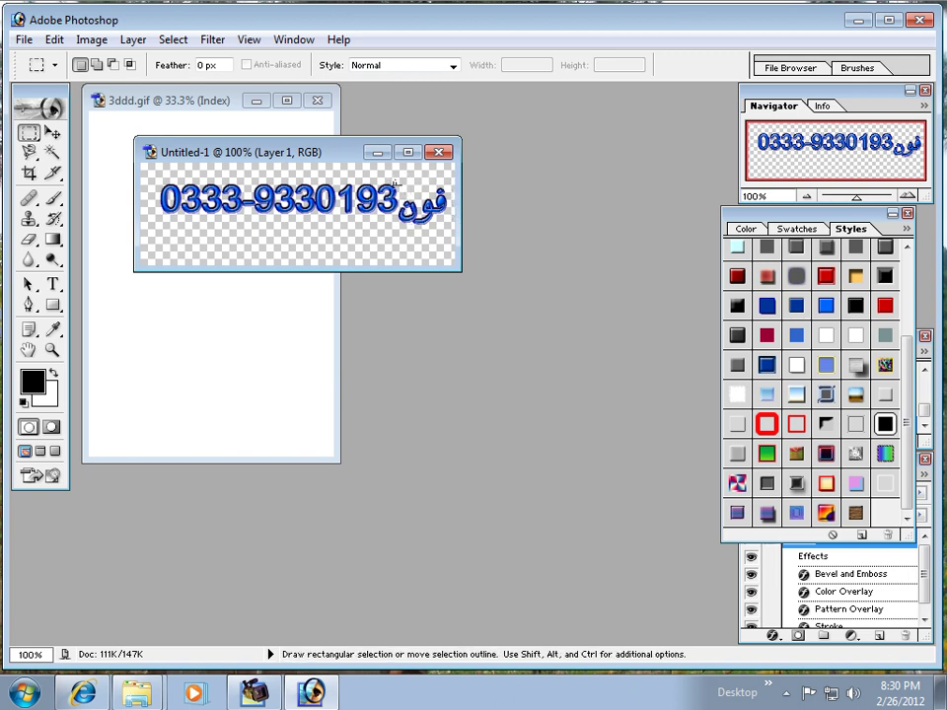
drag(407, 192, 451, 234)
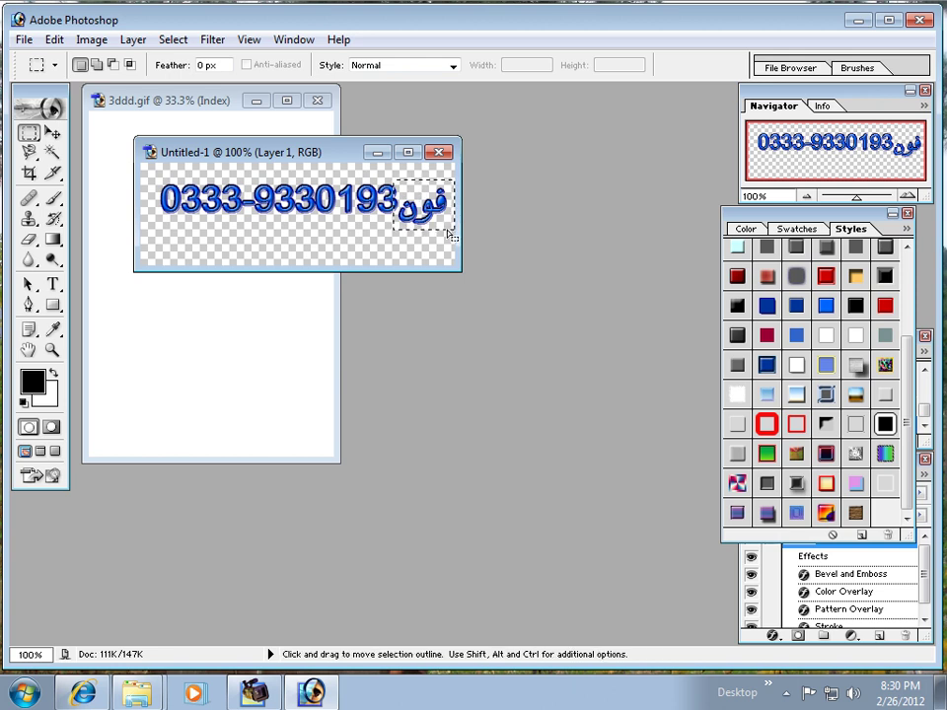
key(ctrl+d)
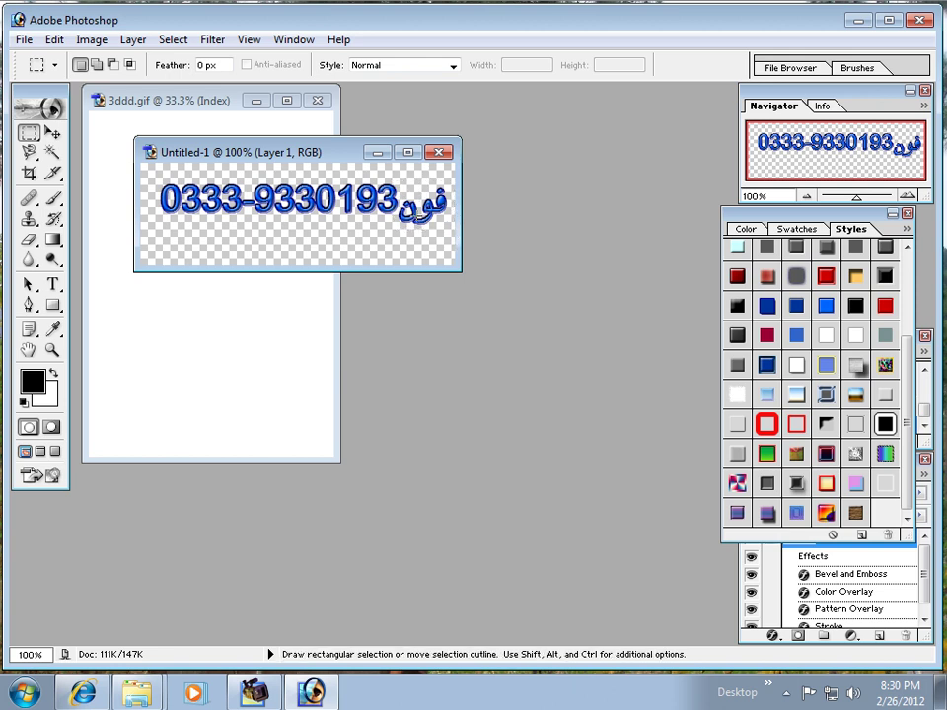
drag(401, 191, 453, 231)
key(ctrl)
drag(424, 237, 454, 241)
key(ctrl)
Step: Copy فون to its own layer, nudge it, and apply the white style with drop shadow
key(ctrl+j)
key(v)
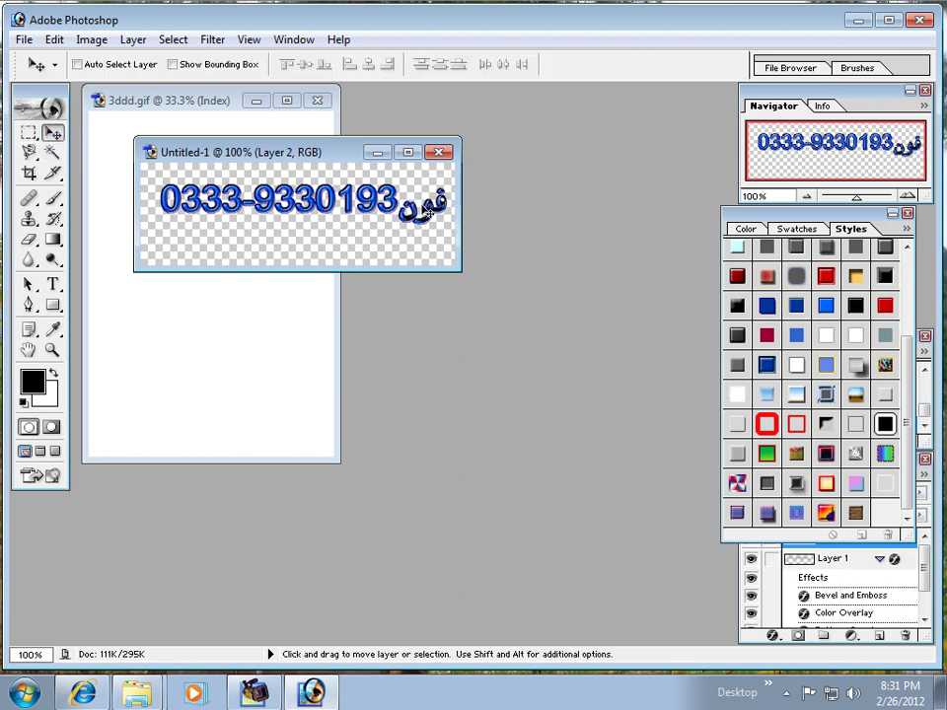
mouse_move(430, 212)
mouse_down()
mouse_move(437, 206)
mouse_move(428, 212)
mouse_up()
click(825, 340)
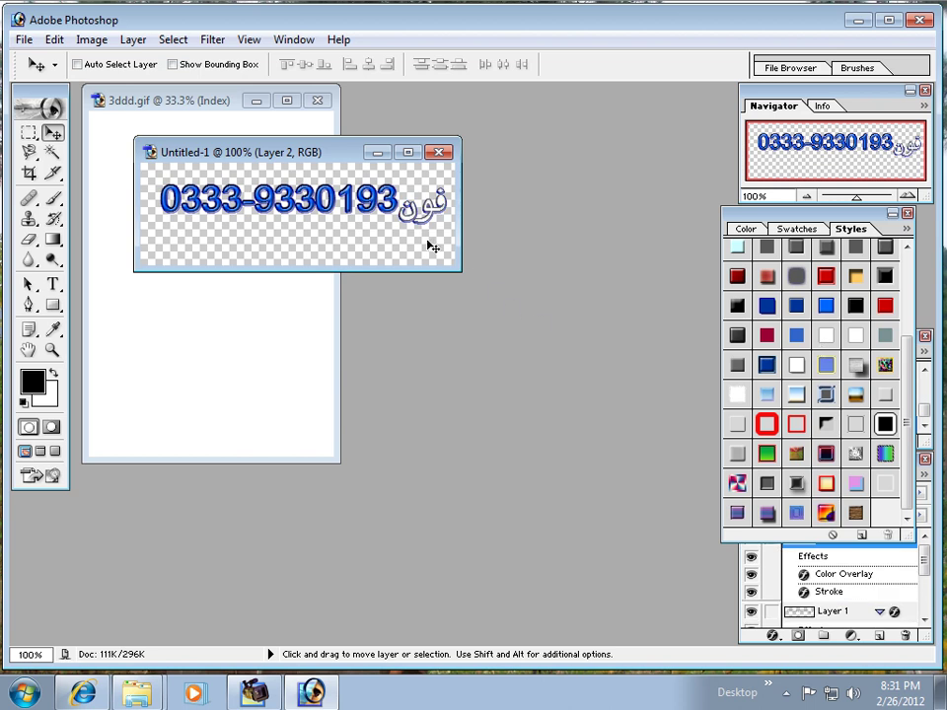
click(796, 367)
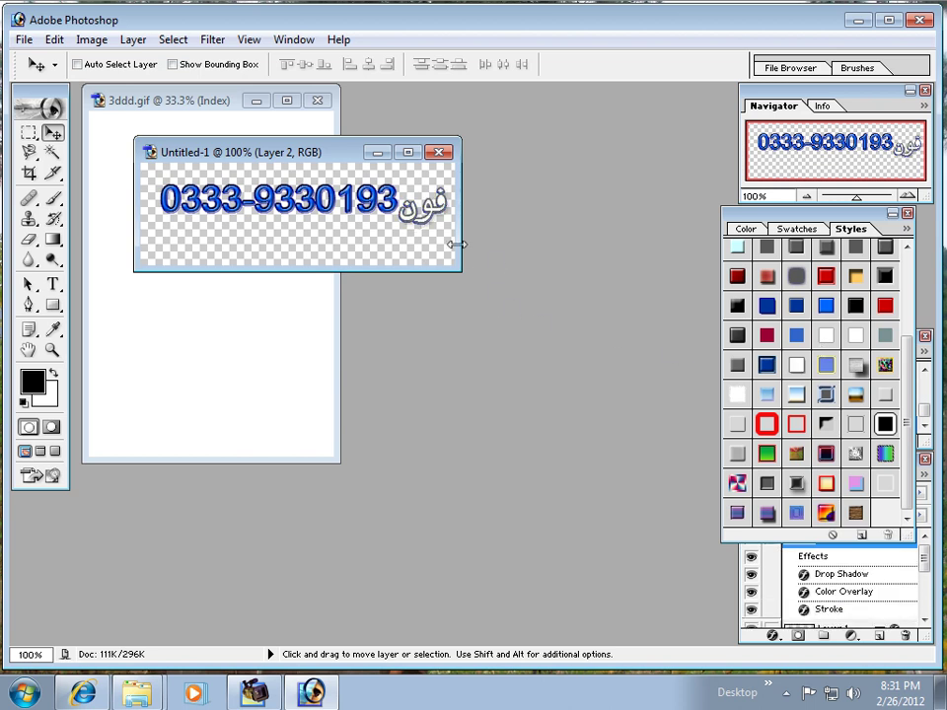
Step: Save the styled phone number on the Desktop as 04.psd, then close its window
click(22, 39)
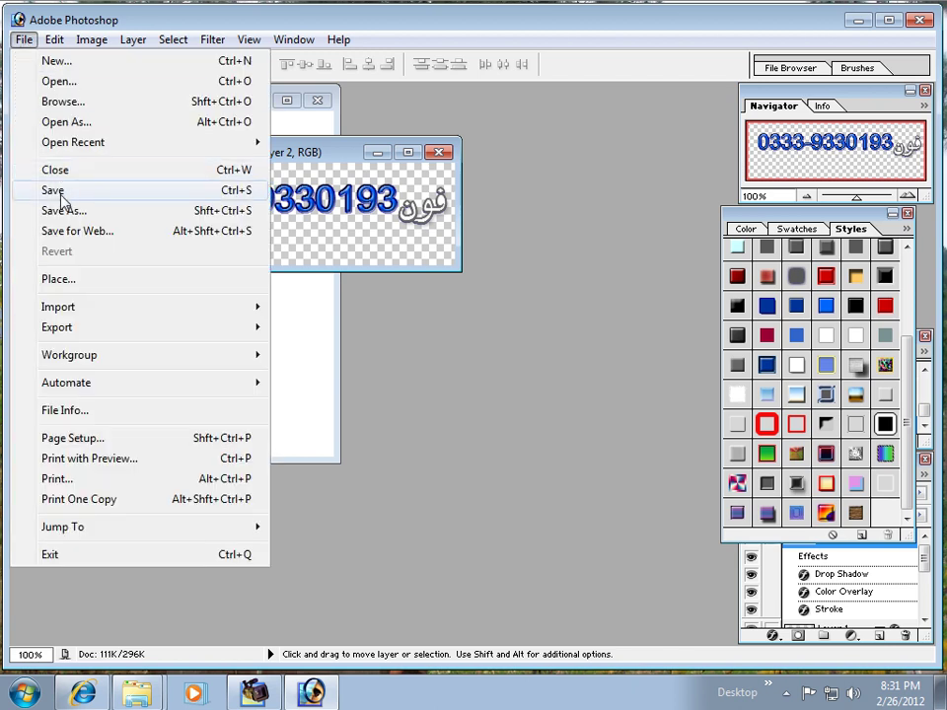
click(59, 193)
text(0)
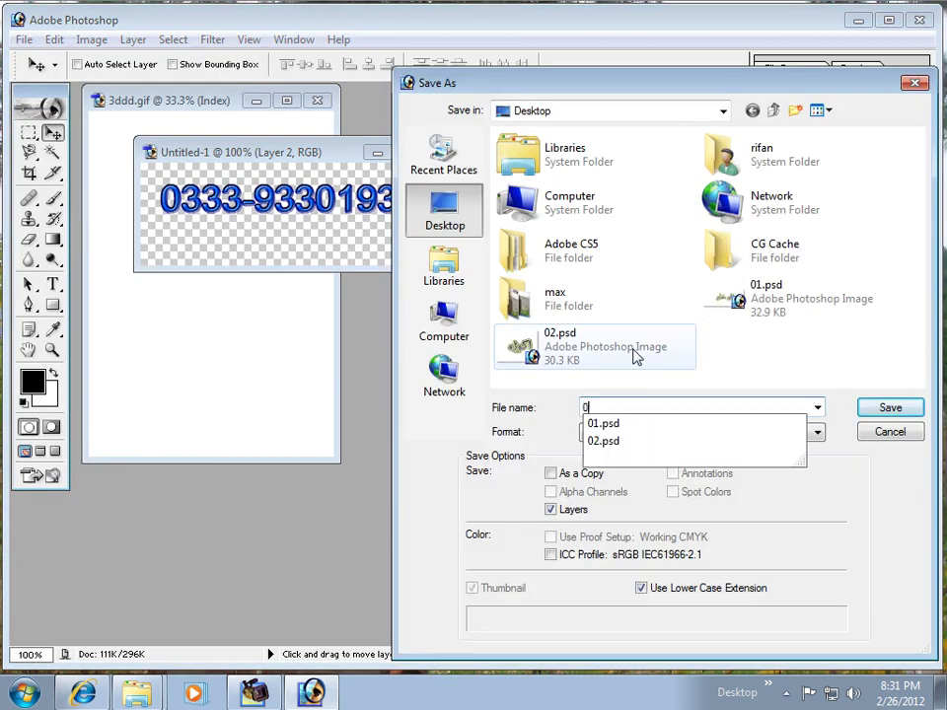
text(4)
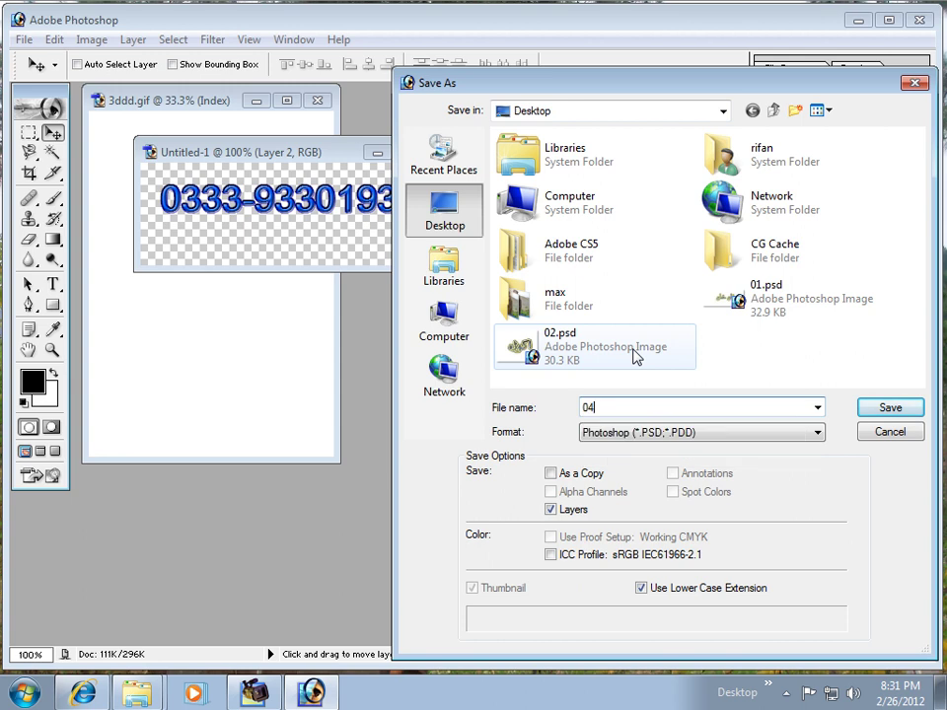
click(887, 410)
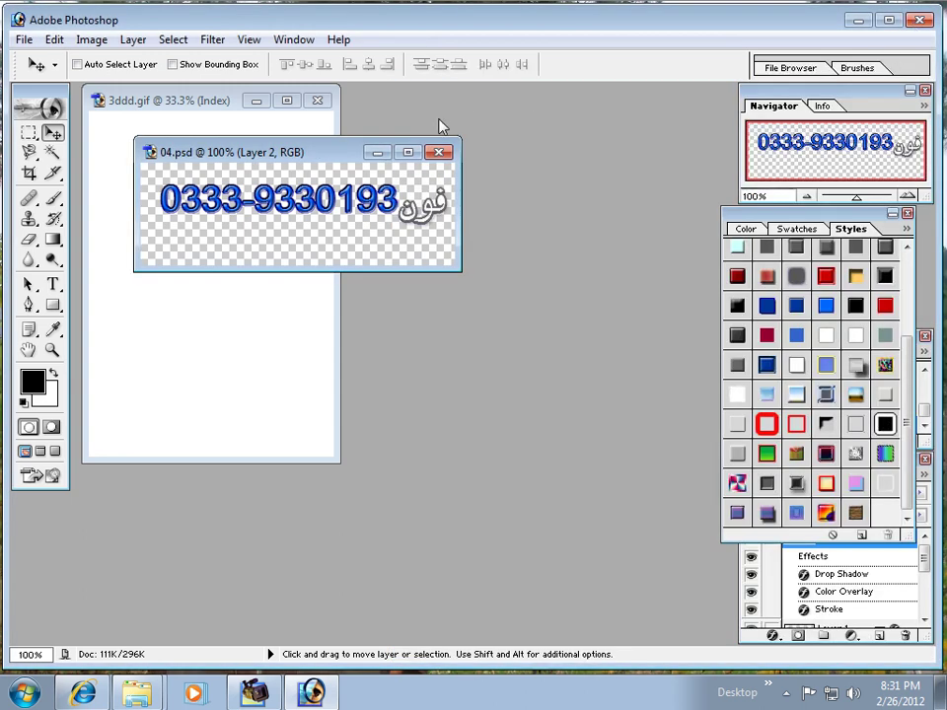
click(439, 152)
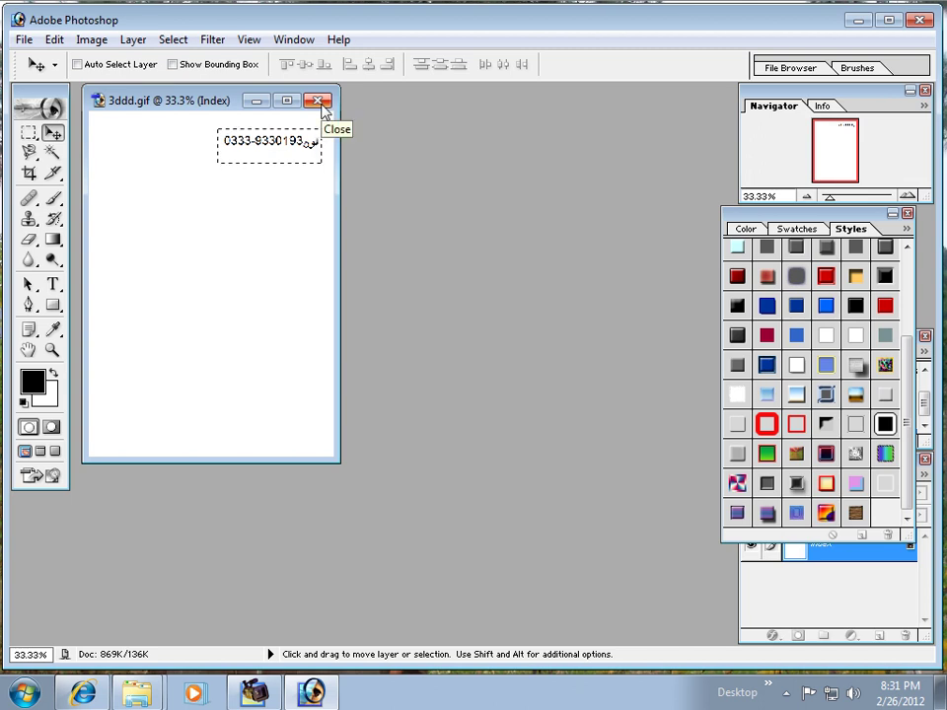
Step: Close 3ddd.gif and create a trial new document 200 pixels wide
click(320, 103)
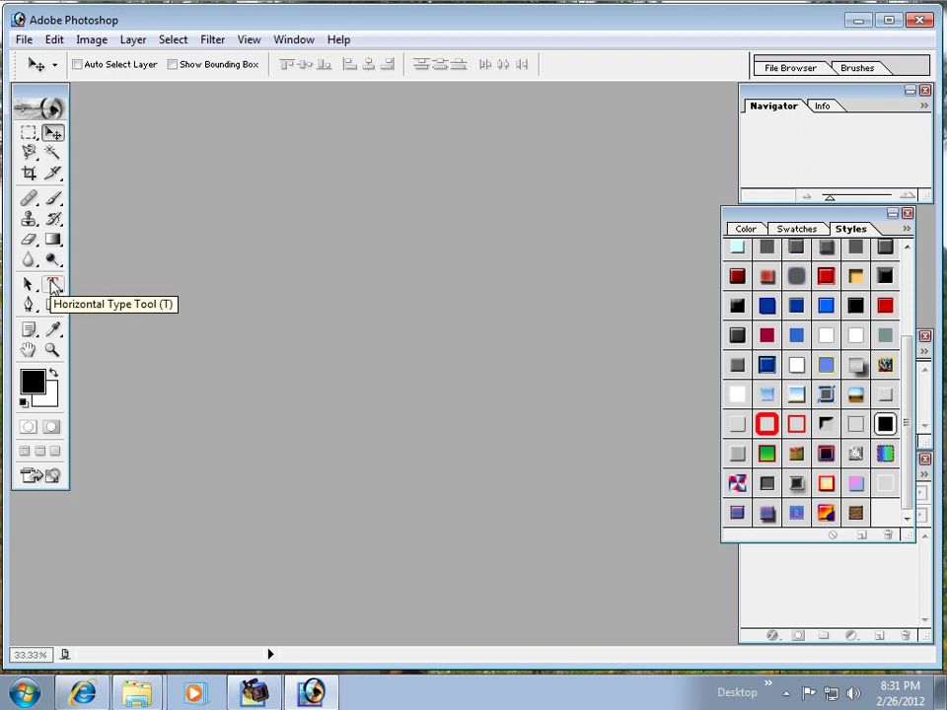
click(24, 39)
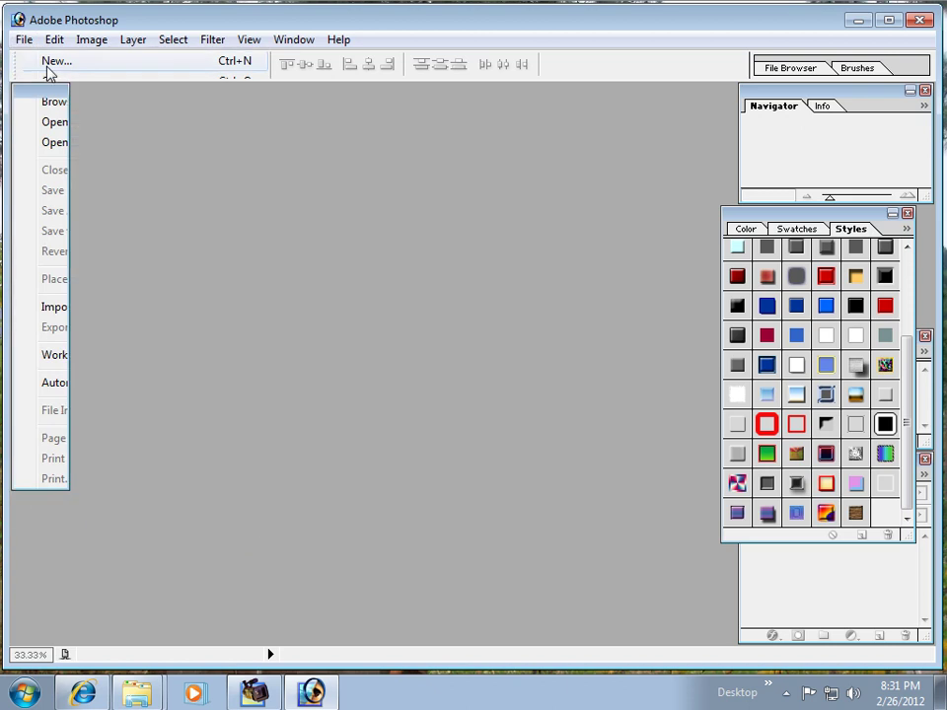
click(47, 62)
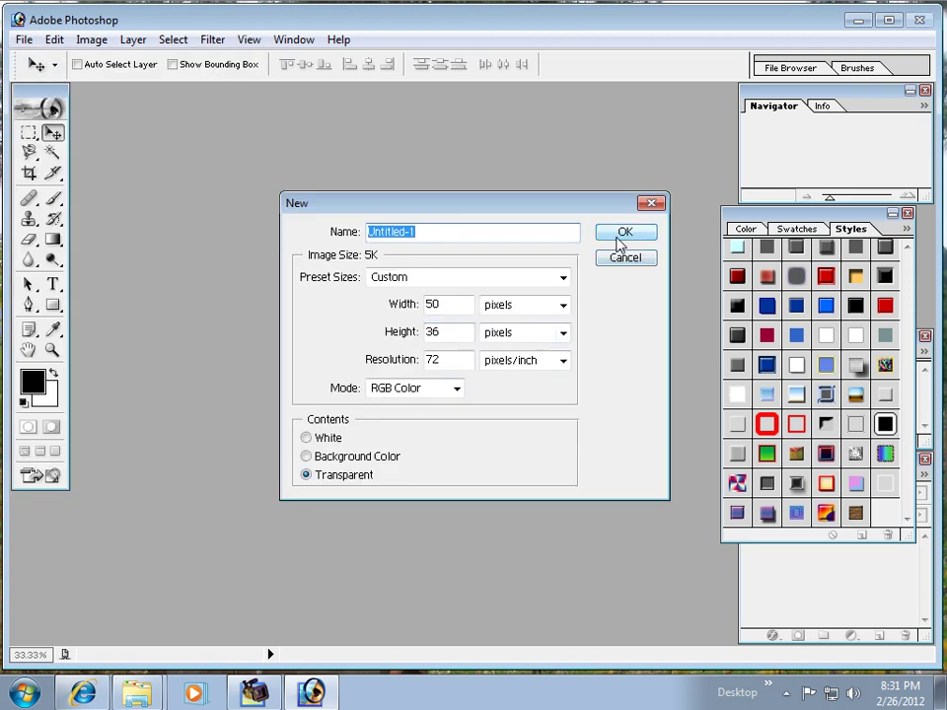
double_click(445, 304)
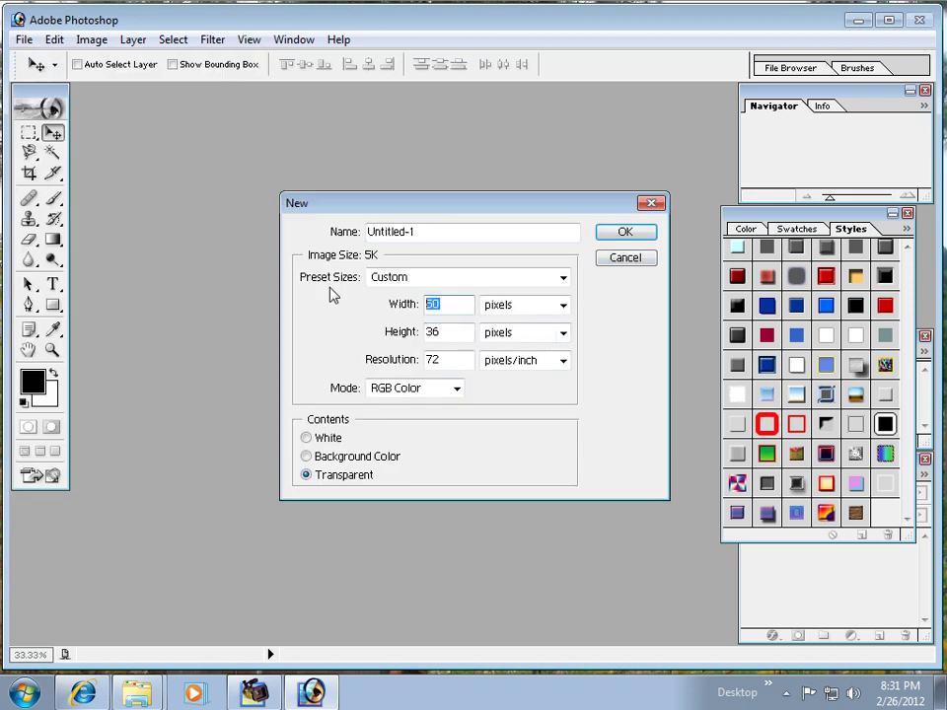
text(2000)
click(563, 307)
click(546, 322)
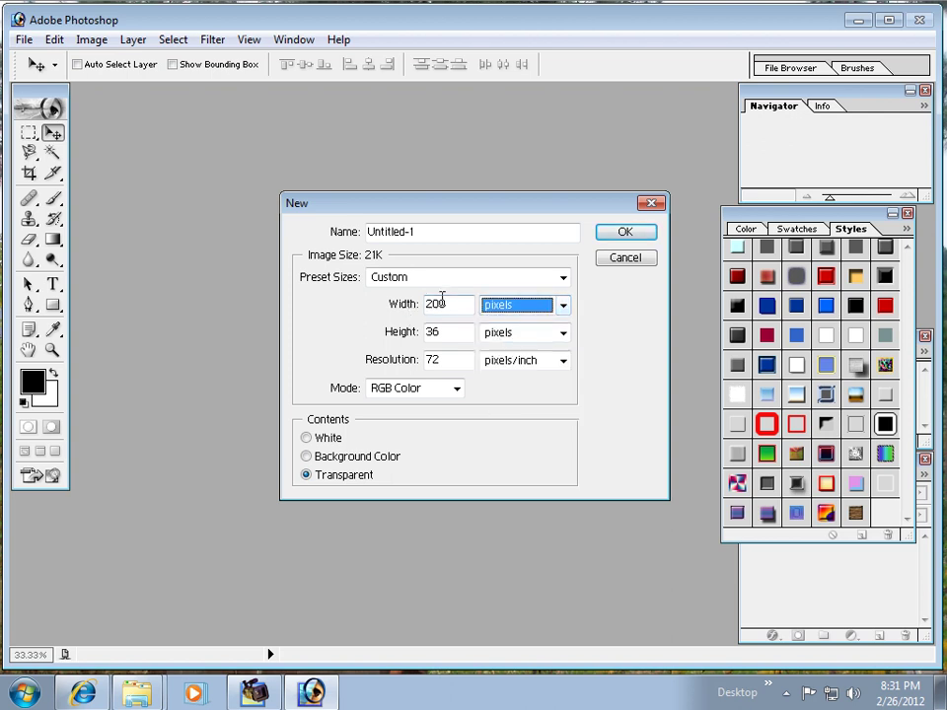
double_click(429, 303)
text(100)
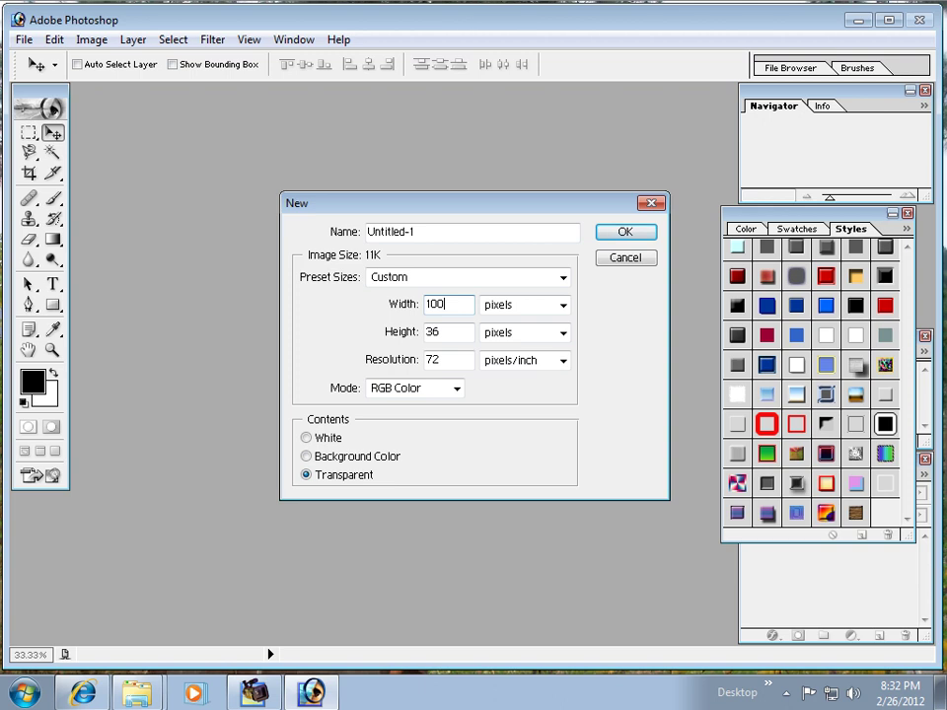
double_click(446, 307)
text(200)
click(646, 236)
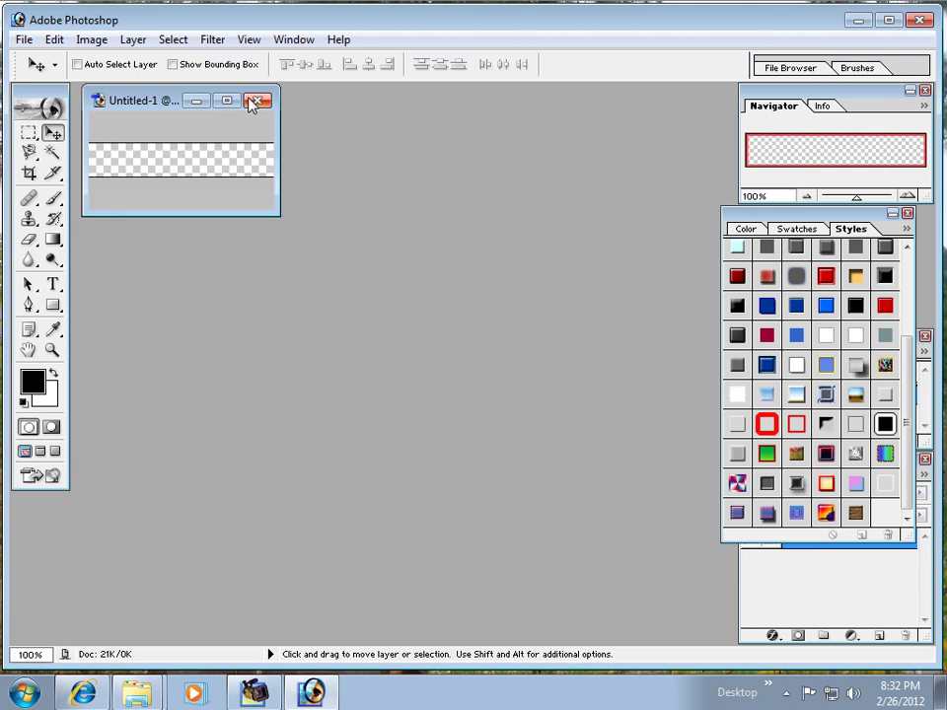
Step: Close the trial document and create a new transparent 500 × 100 pixel document
click(256, 100)
click(18, 20)
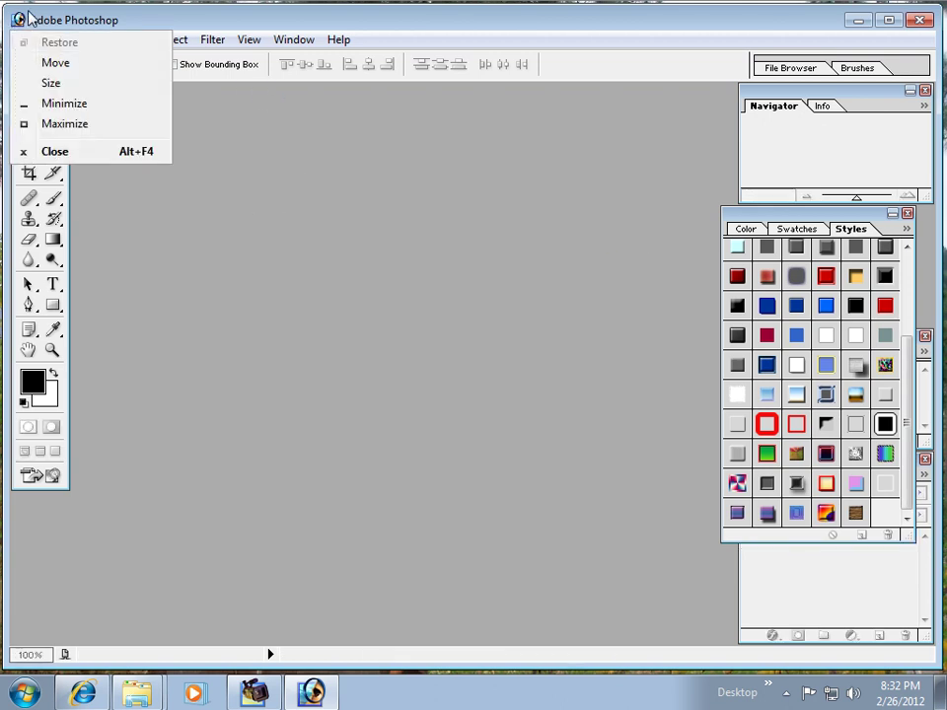
click(25, 20)
click(21, 40)
click(22, 60)
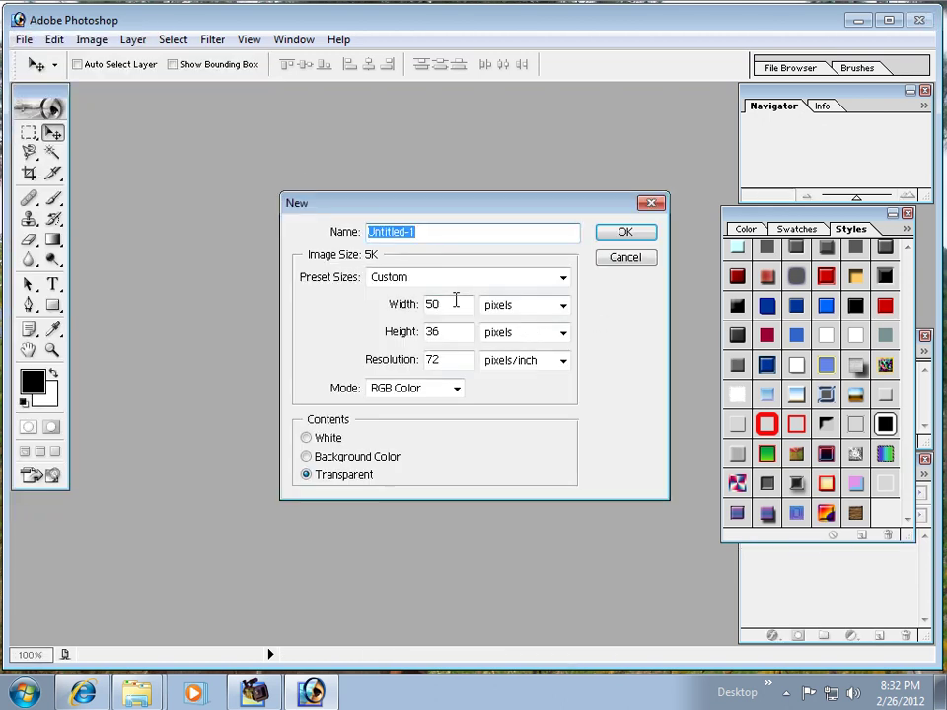
drag(457, 301, 350, 302)
text(500)
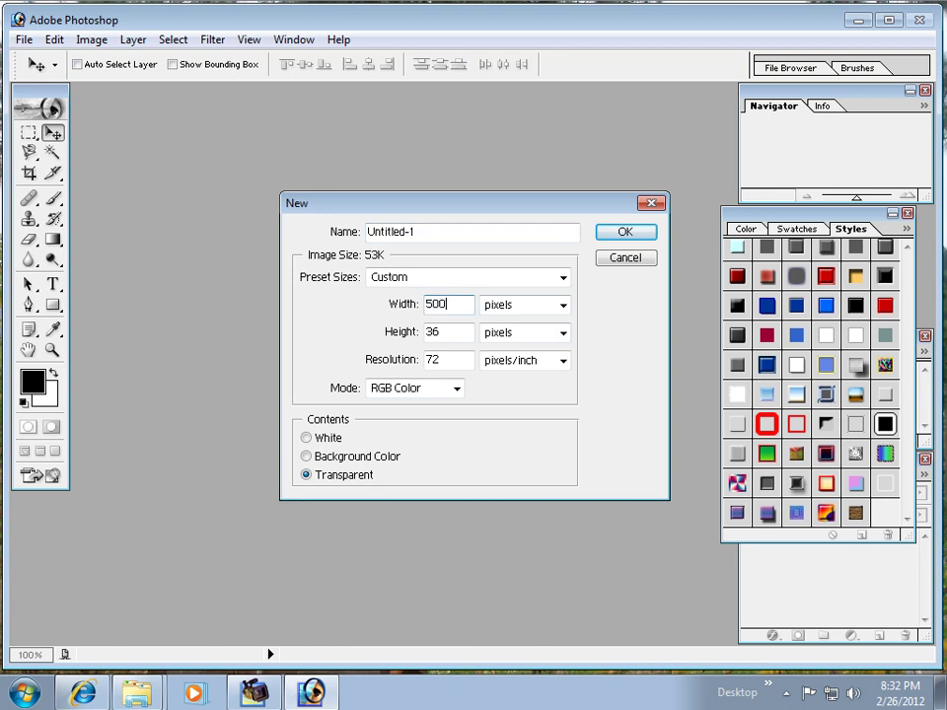
drag(462, 331, 402, 323)
text(100)
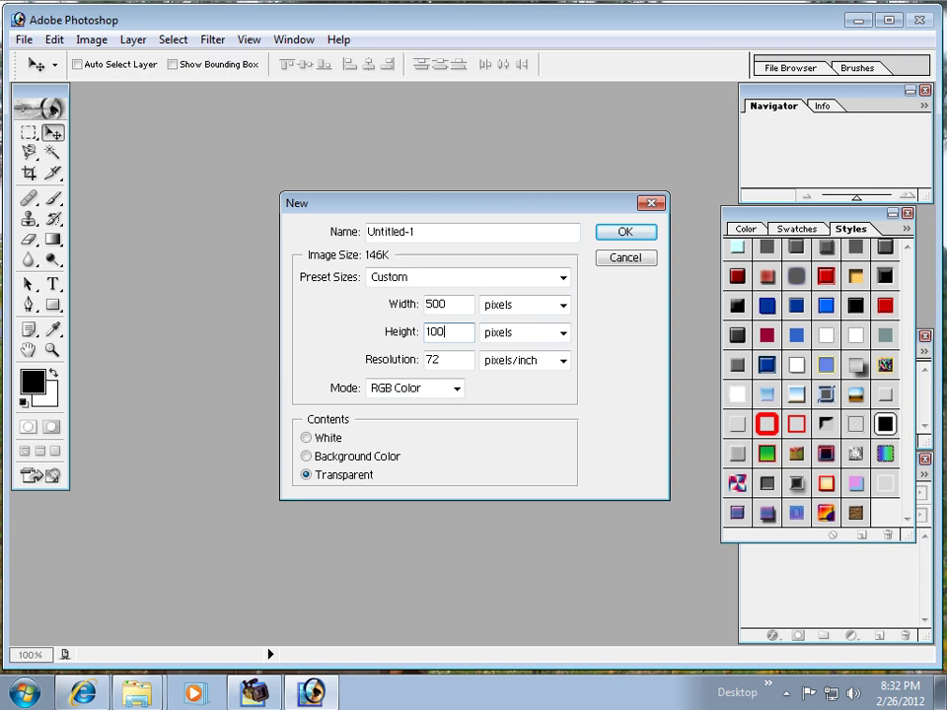
click(635, 236)
drag(340, 116, 398, 225)
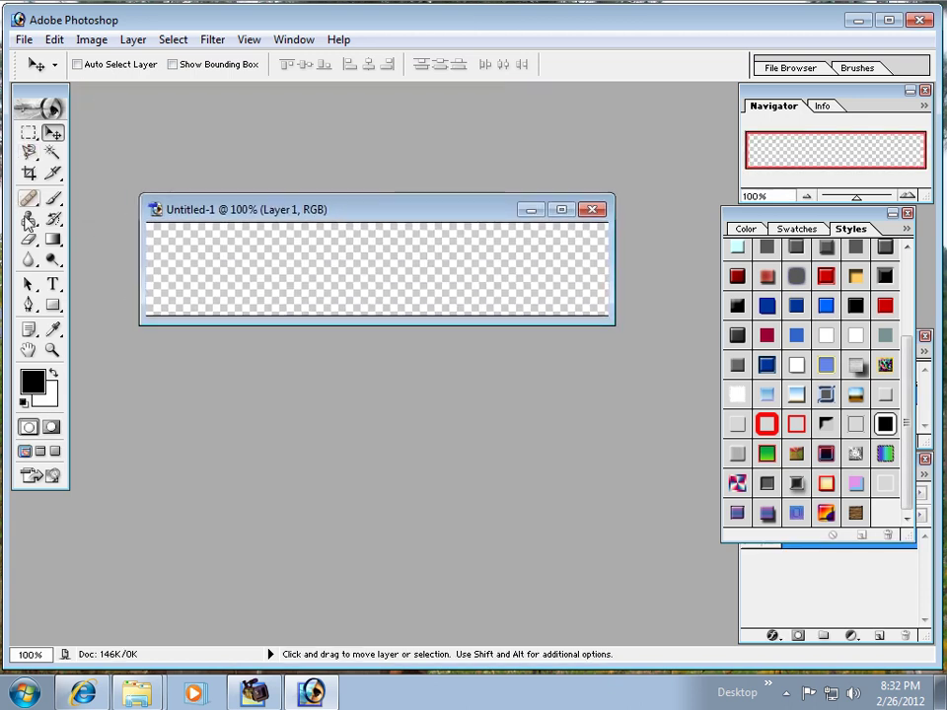
Step: Draw a wide rectangle bar and give it the blue gradient style with yellow stroke
click(53, 240)
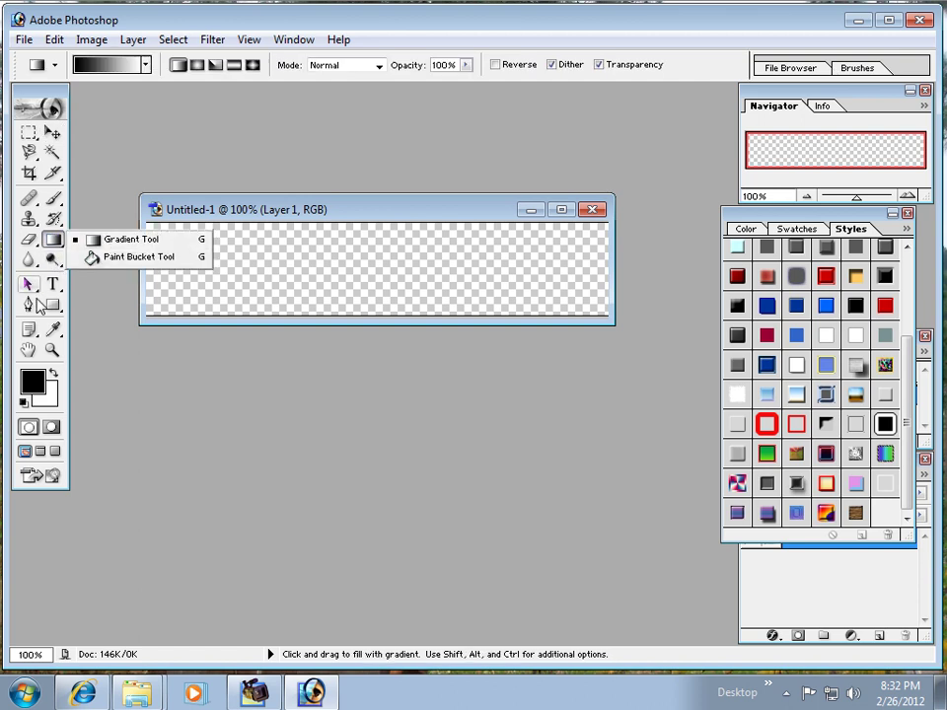
click(52, 307)
drag(156, 237, 601, 287)
click(826, 305)
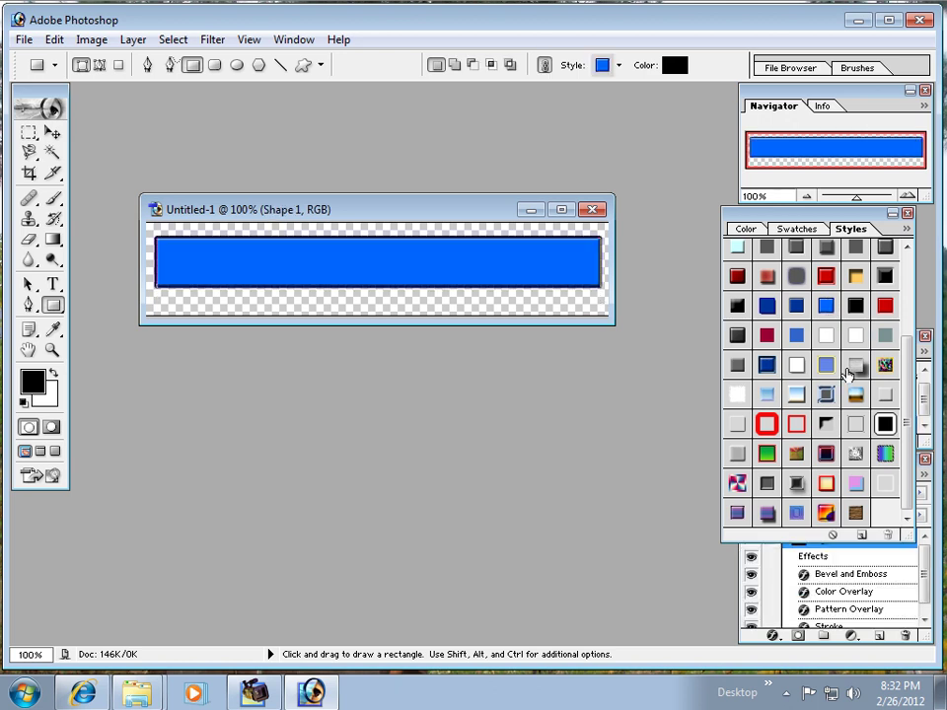
click(827, 365)
click(825, 335)
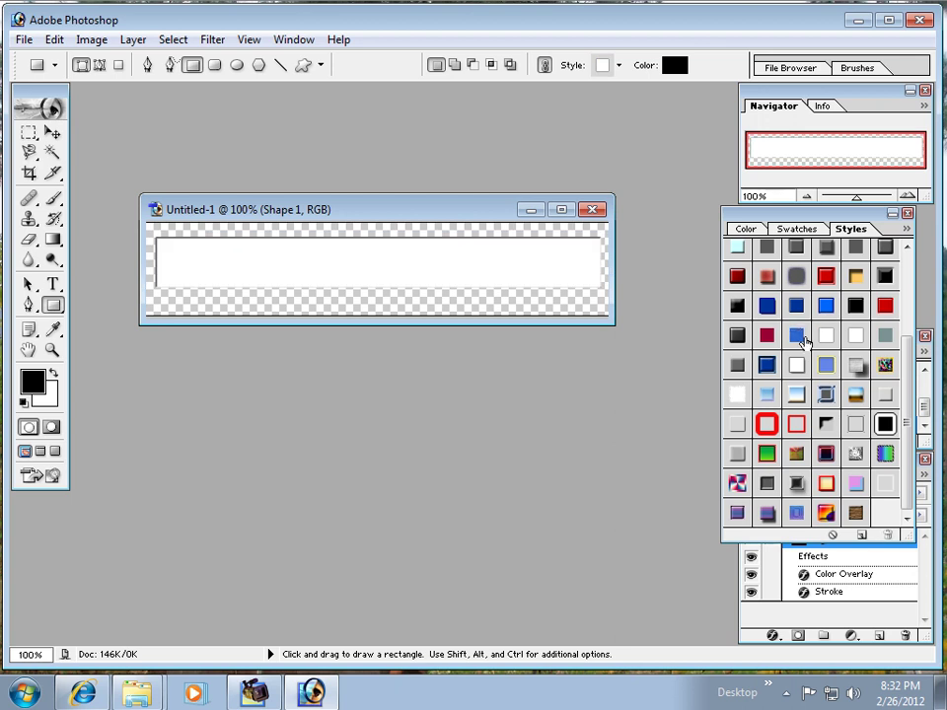
click(885, 423)
click(827, 365)
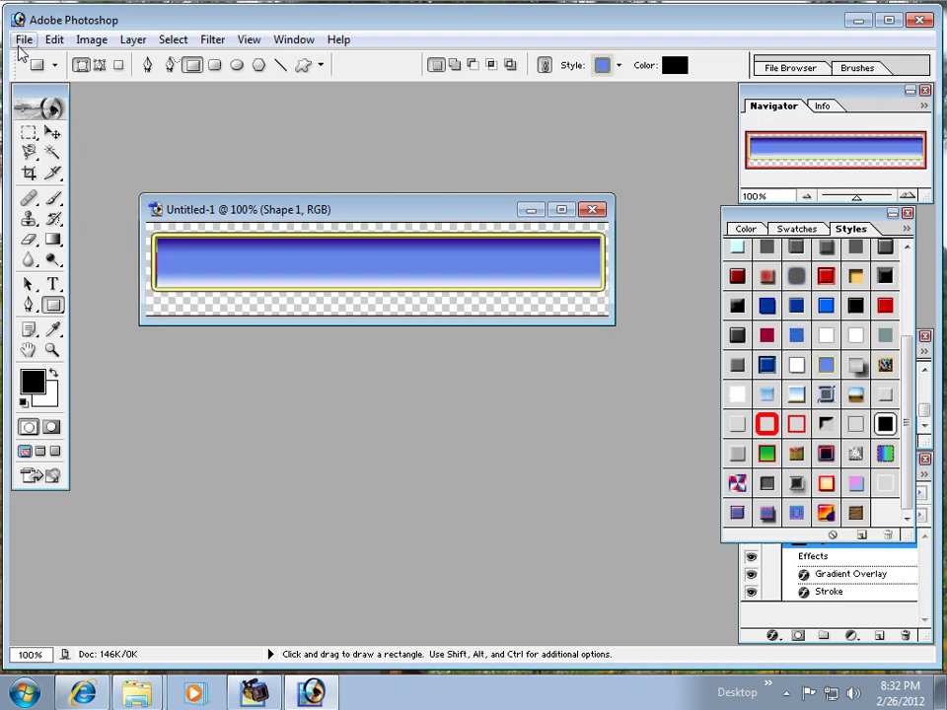
Step: Save the bar as 05.psd on the Desktop and quit Photoshop
click(20, 41)
click(69, 190)
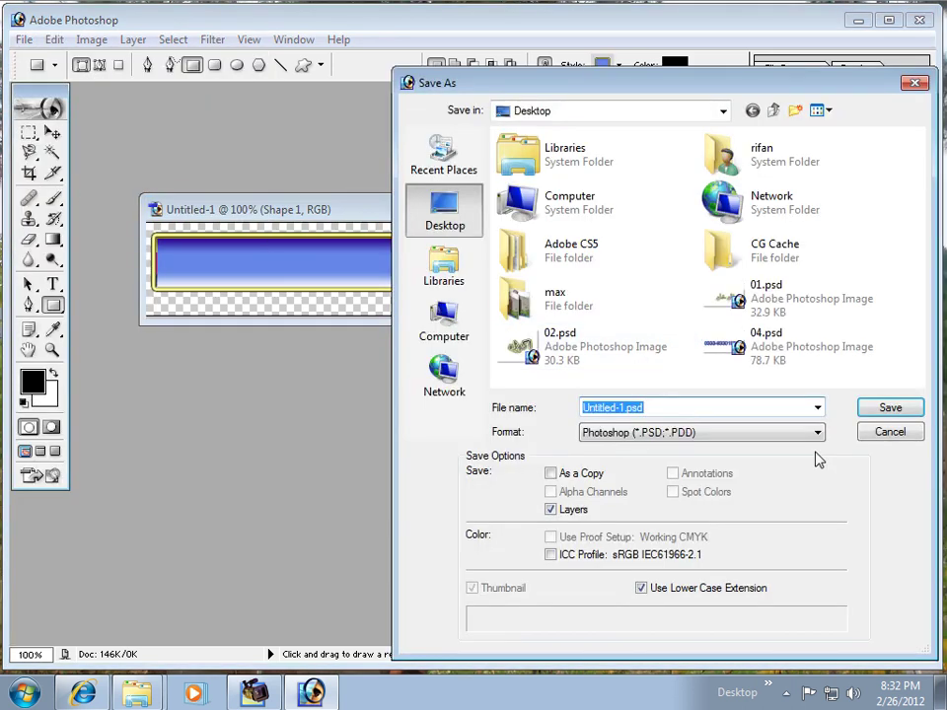
text(0)
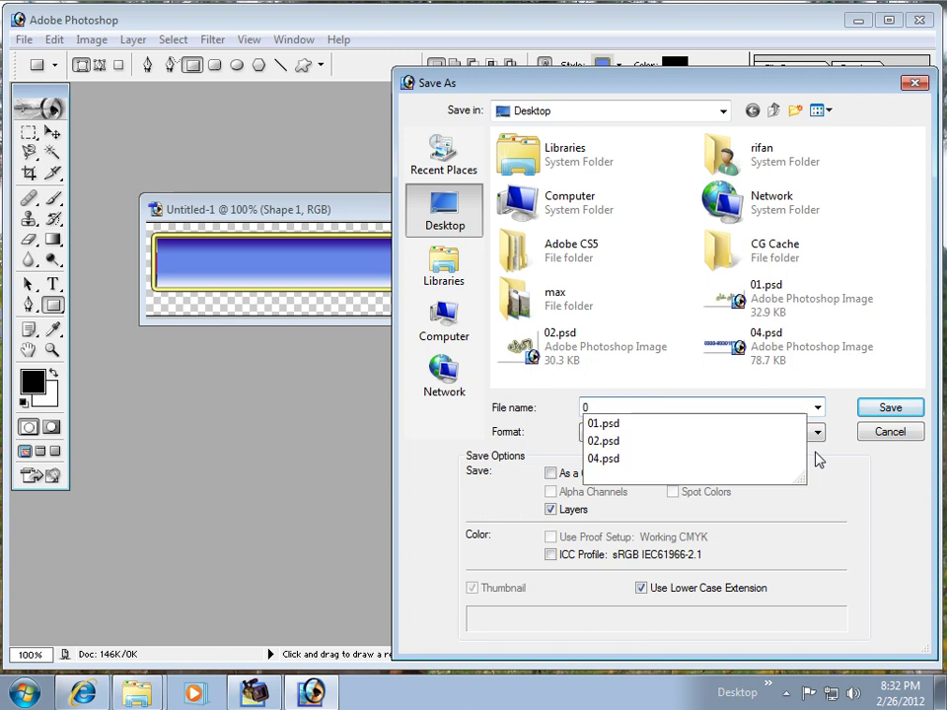
text(5)
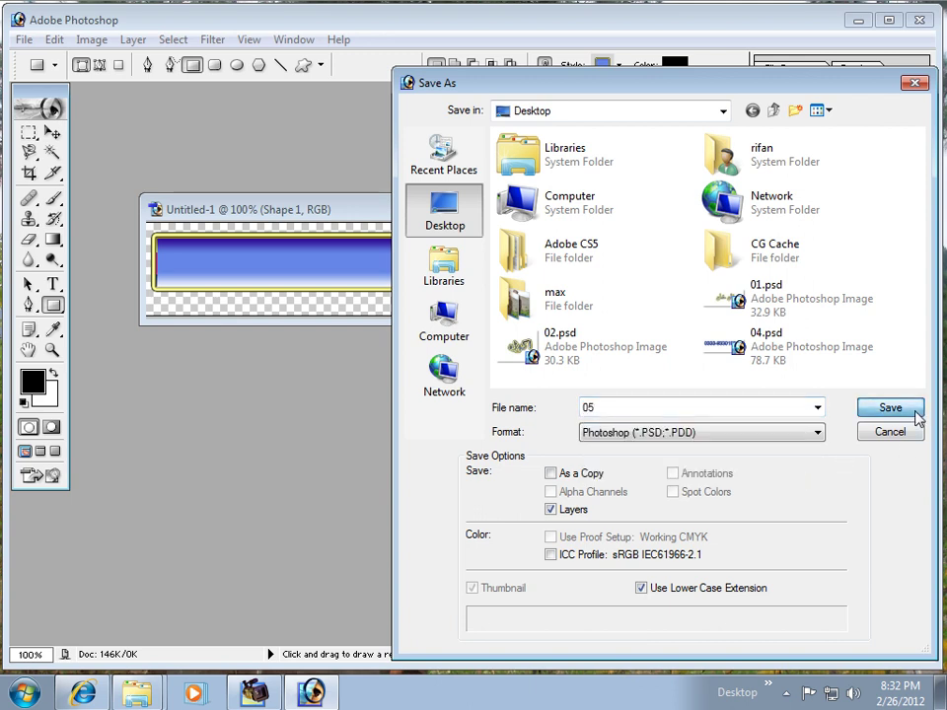
click(915, 416)
key(ctrl+q)
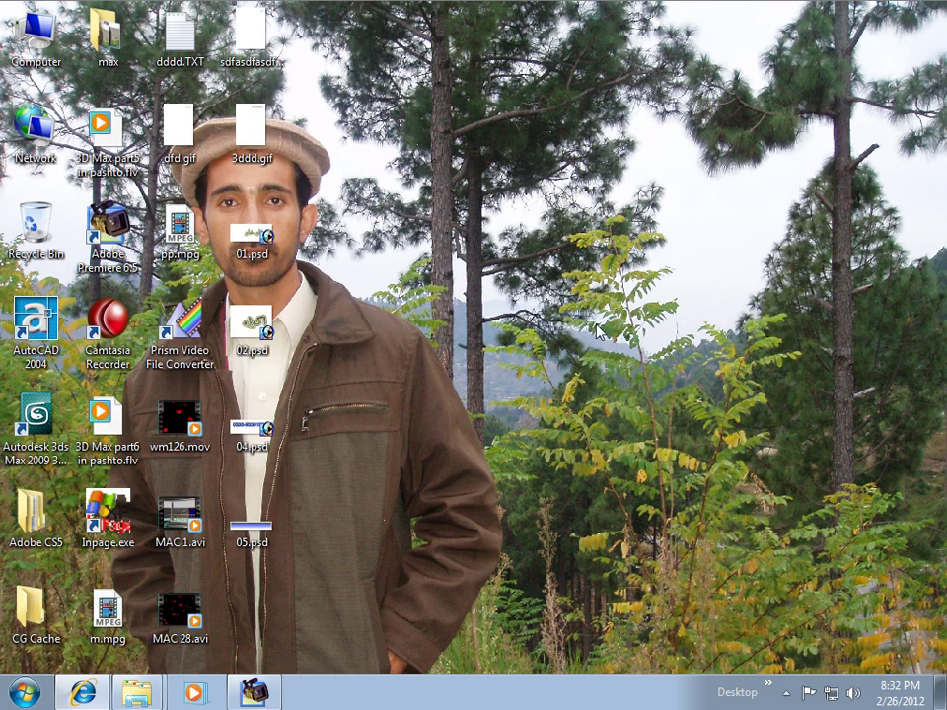